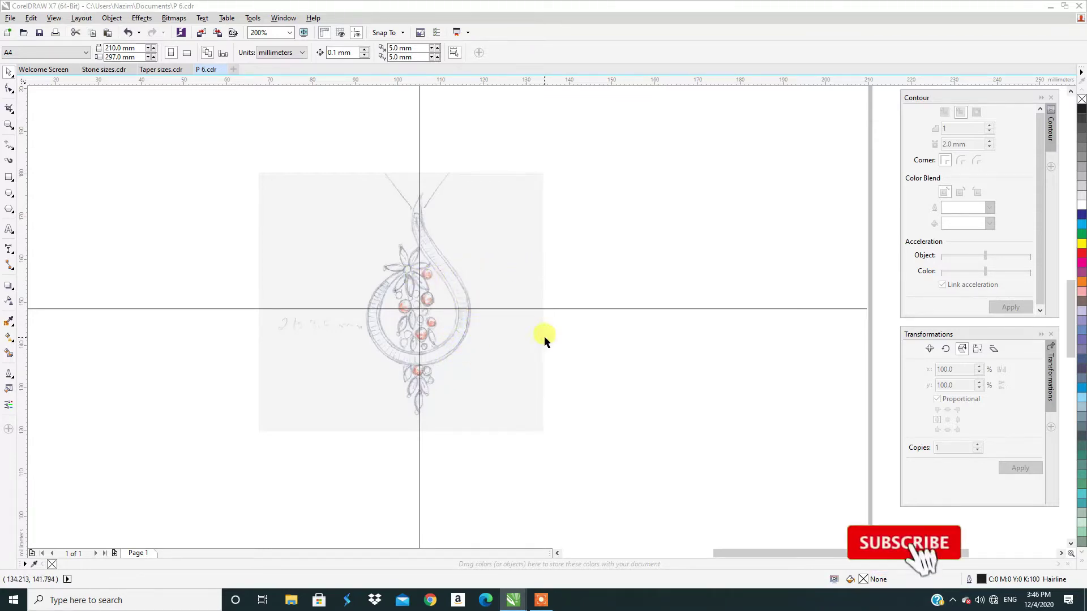
# Step: Examine the pendant sketch in P 6.cdr closely, including the flower, the tapering teardrop band, the round stones and the lower drop
pyautogui.scroll(1, 455, 334)
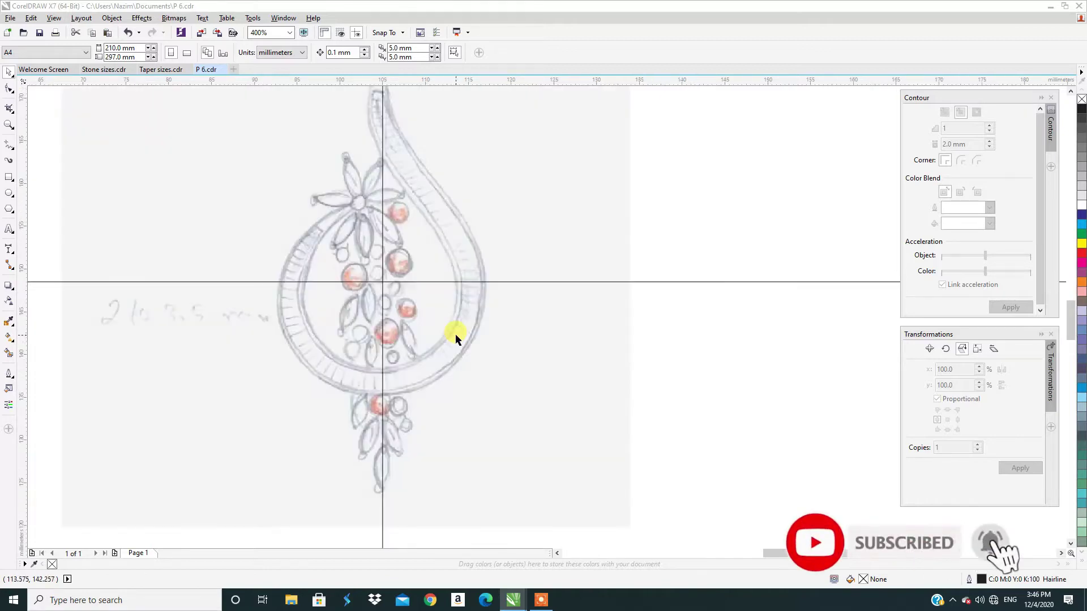
pyautogui.scroll(-1, 380, 357)
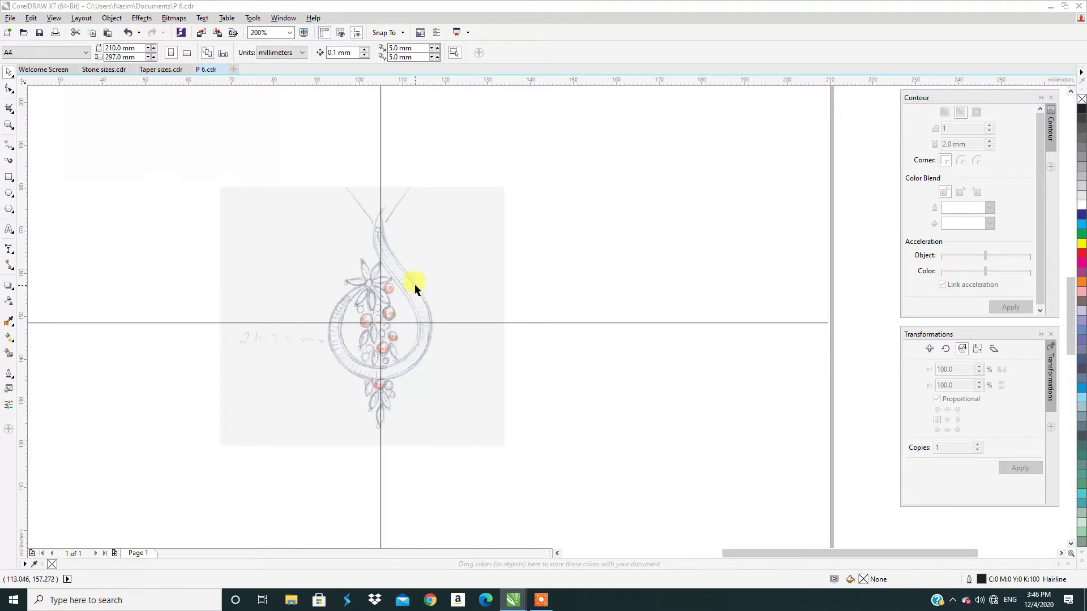
pyautogui.scroll(1, 414, 283)
pyautogui.scroll(-1, 390, 283)
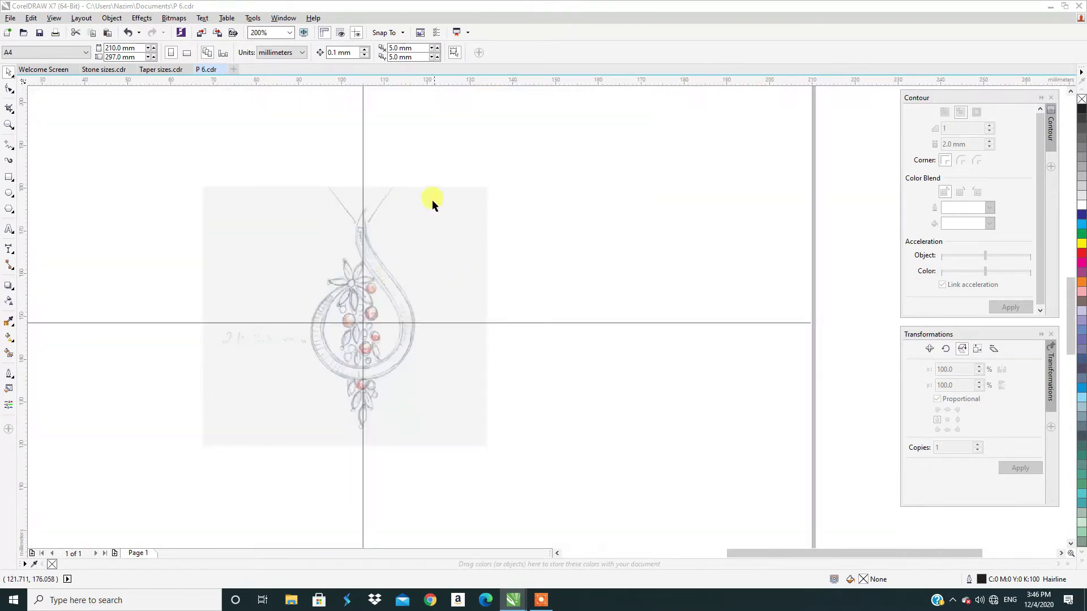
pyautogui.scroll(1, 359, 293)
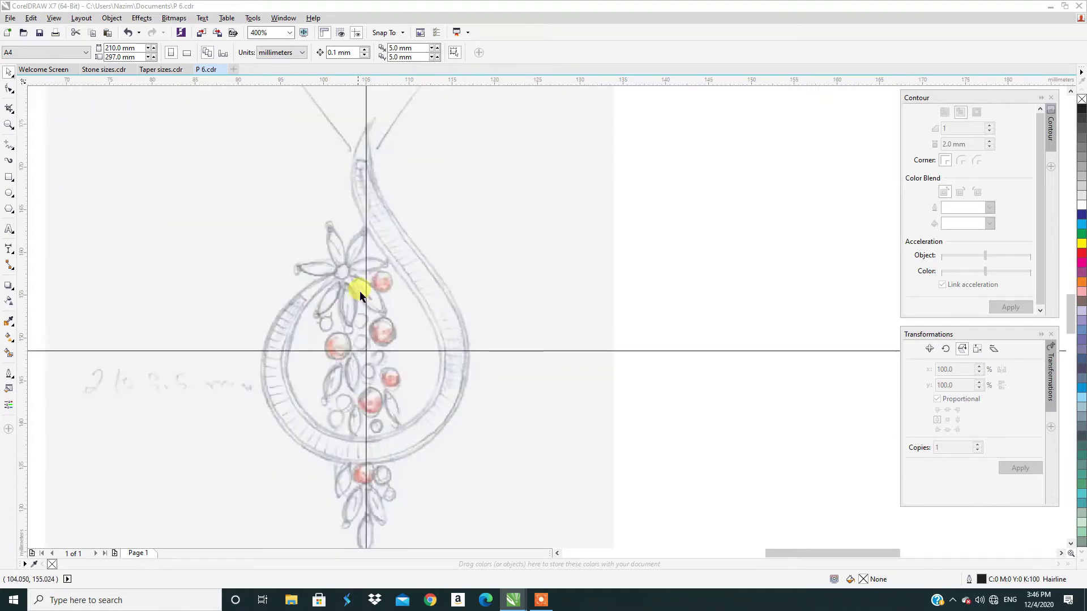
pyautogui.scroll(-1, 342, 275)
pyautogui.scroll(1, 392, 327)
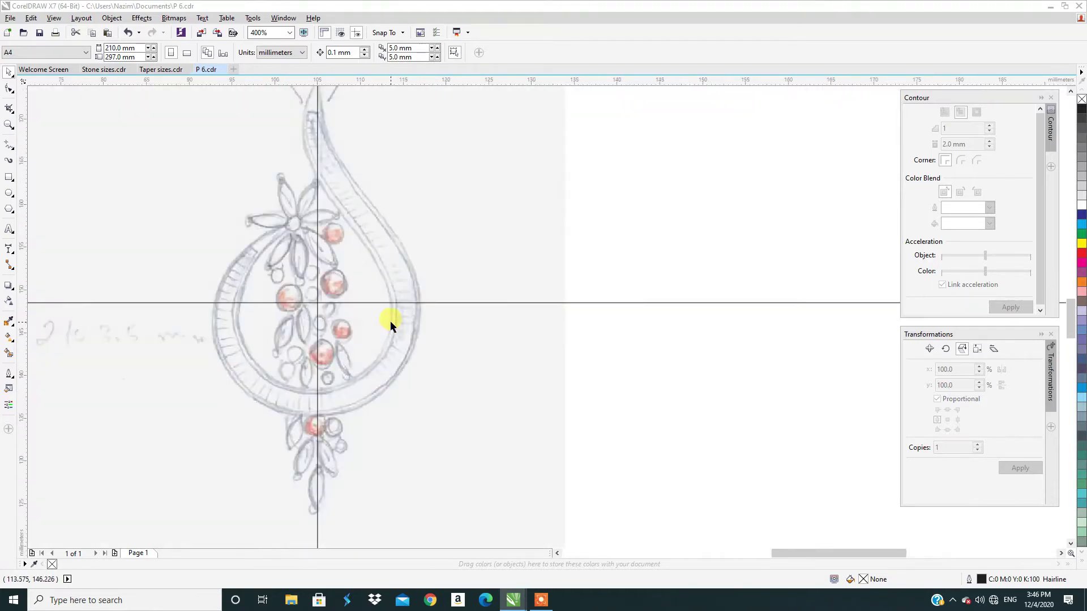
pyautogui.scroll(-1, 379, 312)
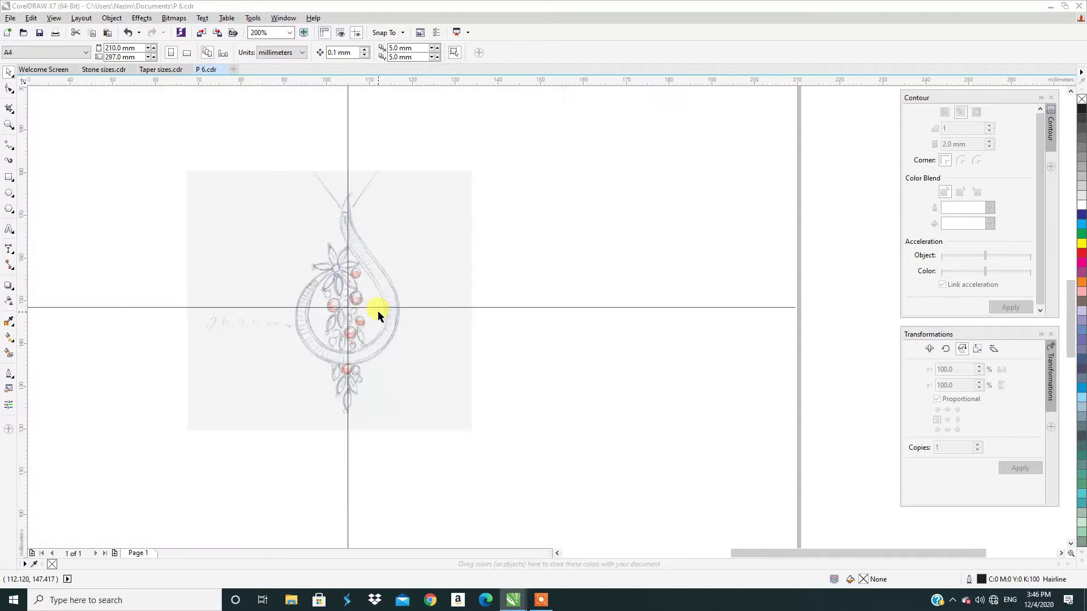
pyautogui.scroll(1, 382, 316)
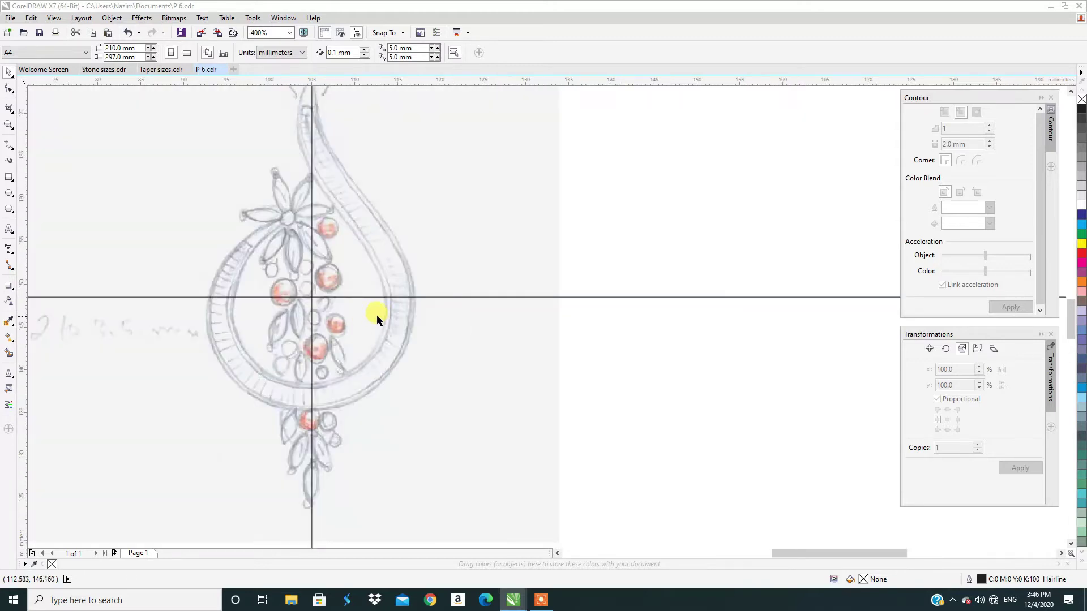
pyautogui.scroll(-1, 349, 333)
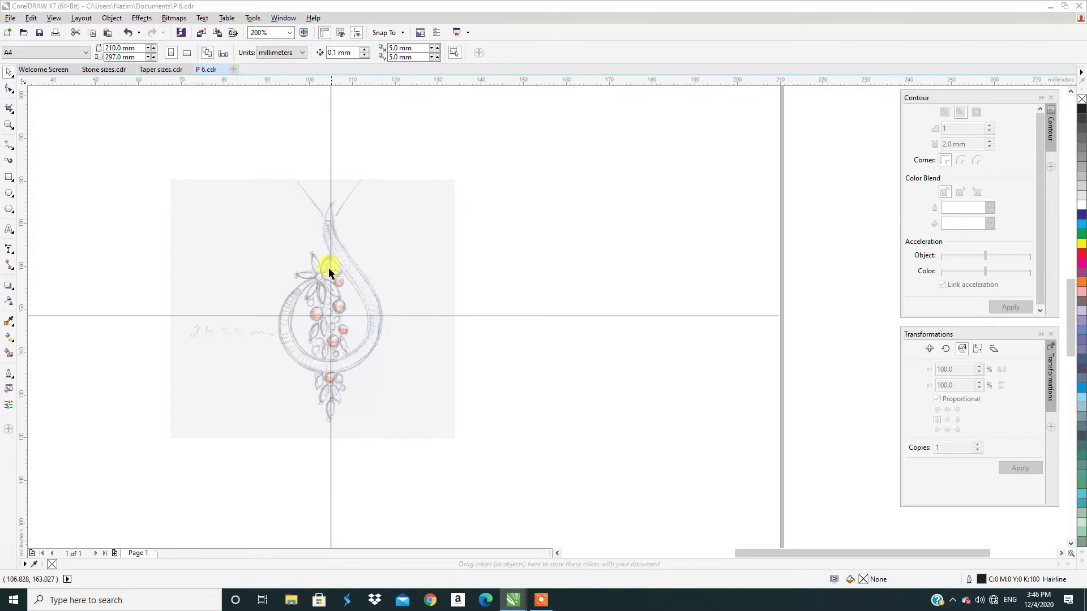
pyautogui.scroll(2, 324, 351)
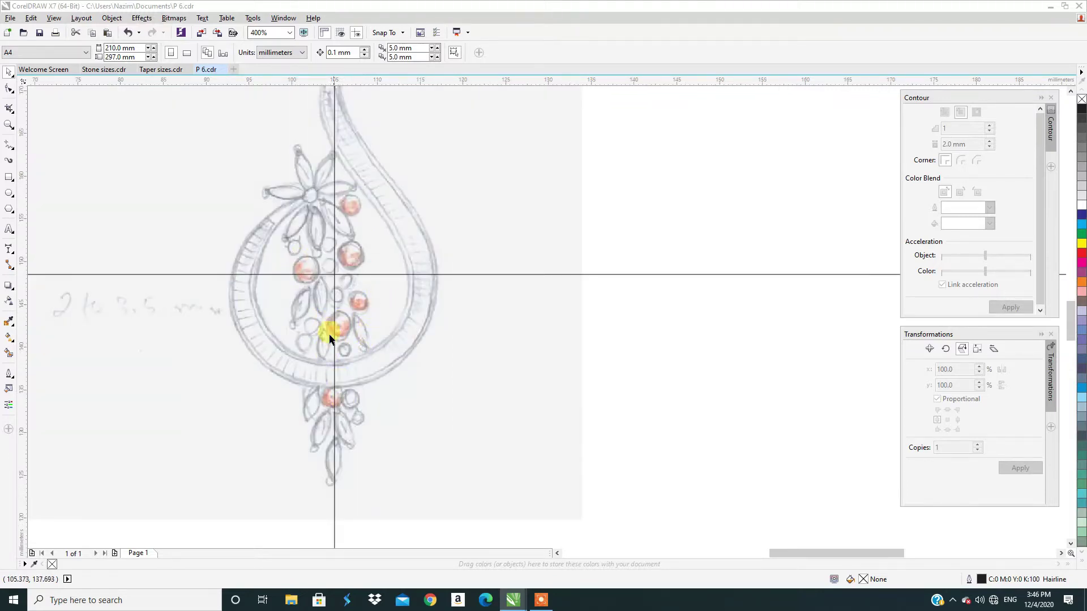
pyautogui.scroll(-2, 315, 290)
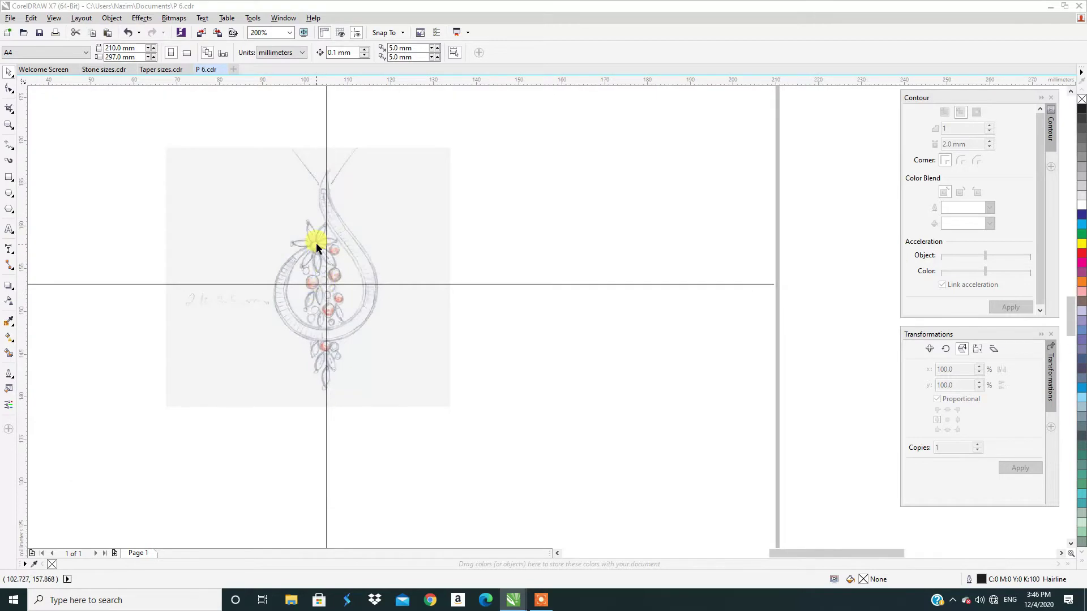
pyautogui.scroll(2, 316, 243)
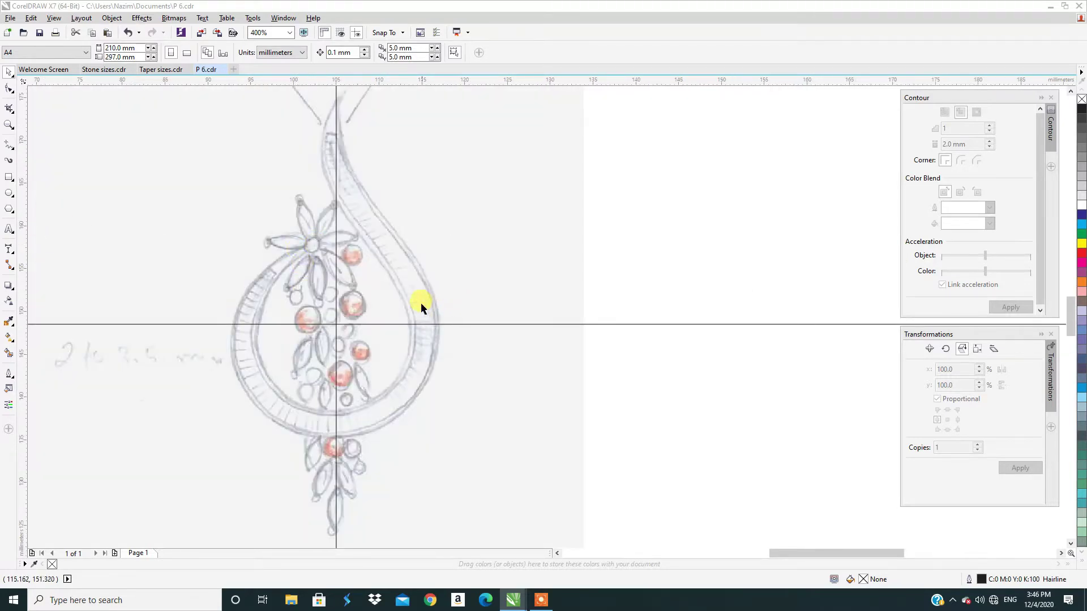
pyautogui.scroll(4, 407, 320)
pyautogui.scroll(-4, 415, 322)
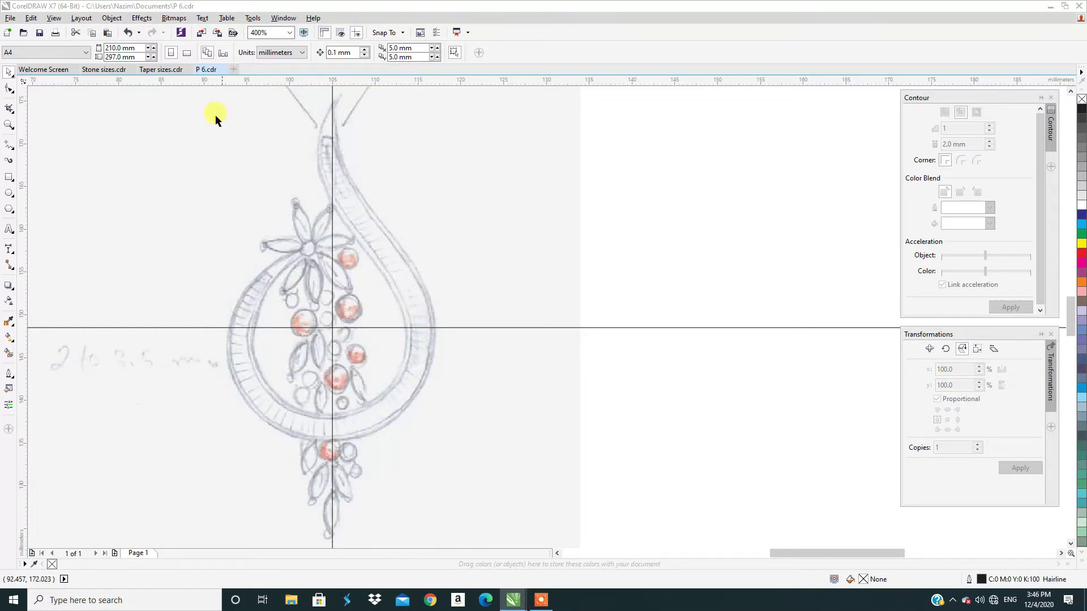
# Step: Open the Taper sizes.cdr drawing and inspect the loose rectangular baguette and the 2.75 x 1.25 x 1.0 taper in the size table
pyautogui.click(154, 70)
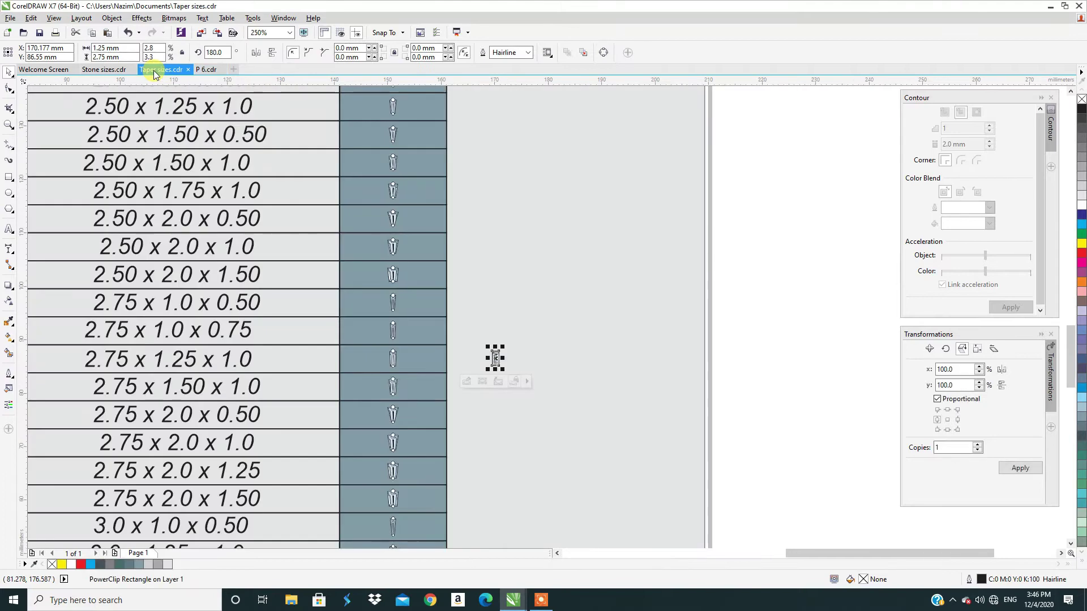
pyautogui.click(637, 381)
pyautogui.scroll(-2, 522, 369)
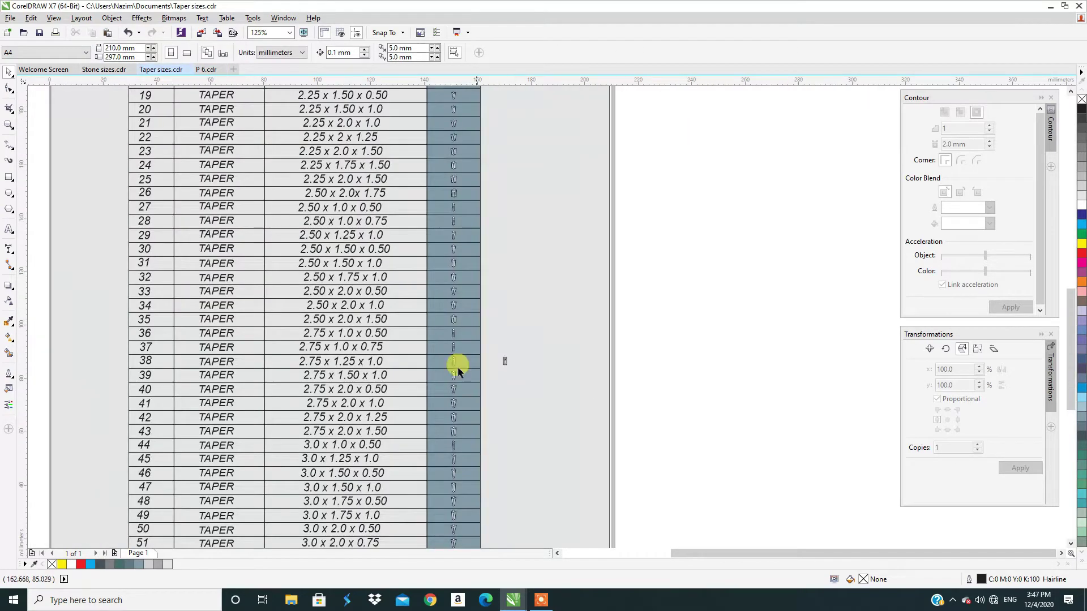
pyautogui.scroll(5, 490, 342)
pyautogui.click(489, 339)
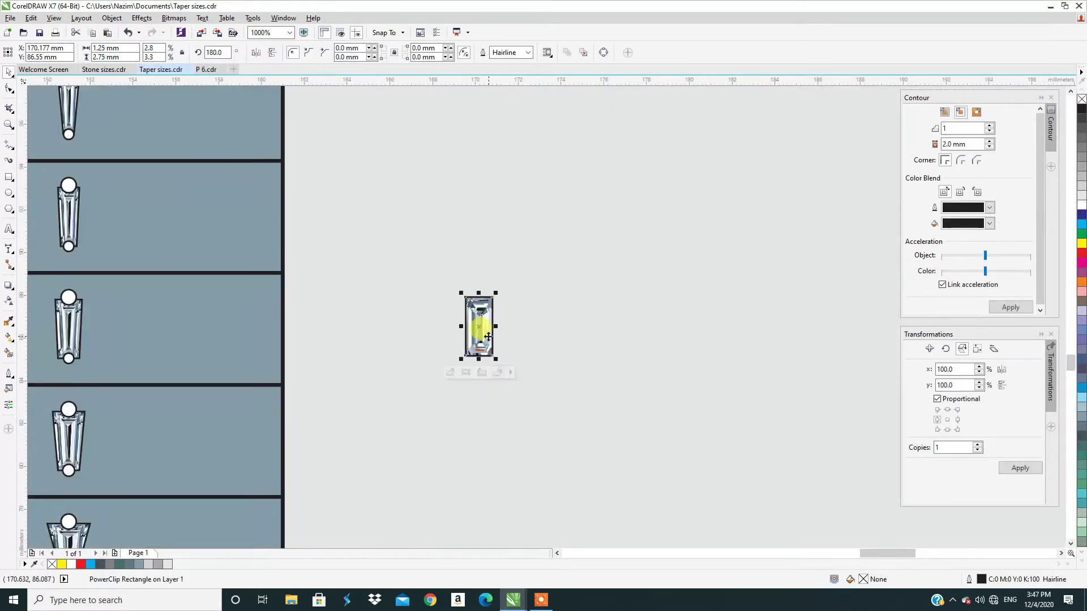
pyautogui.scroll(-3, 489, 339)
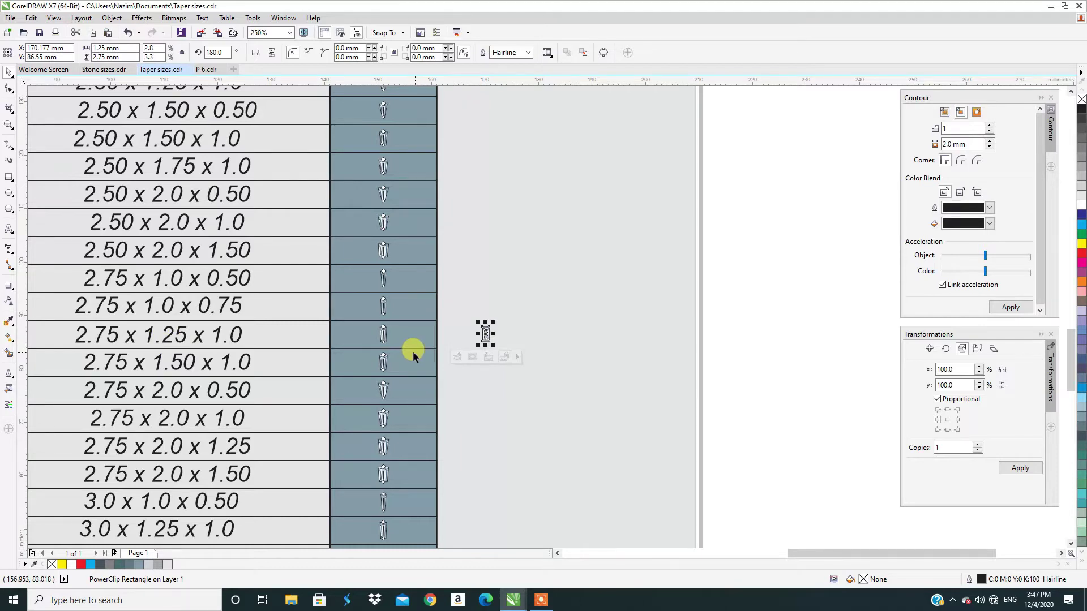
pyautogui.click(382, 335)
pyautogui.click(540, 346)
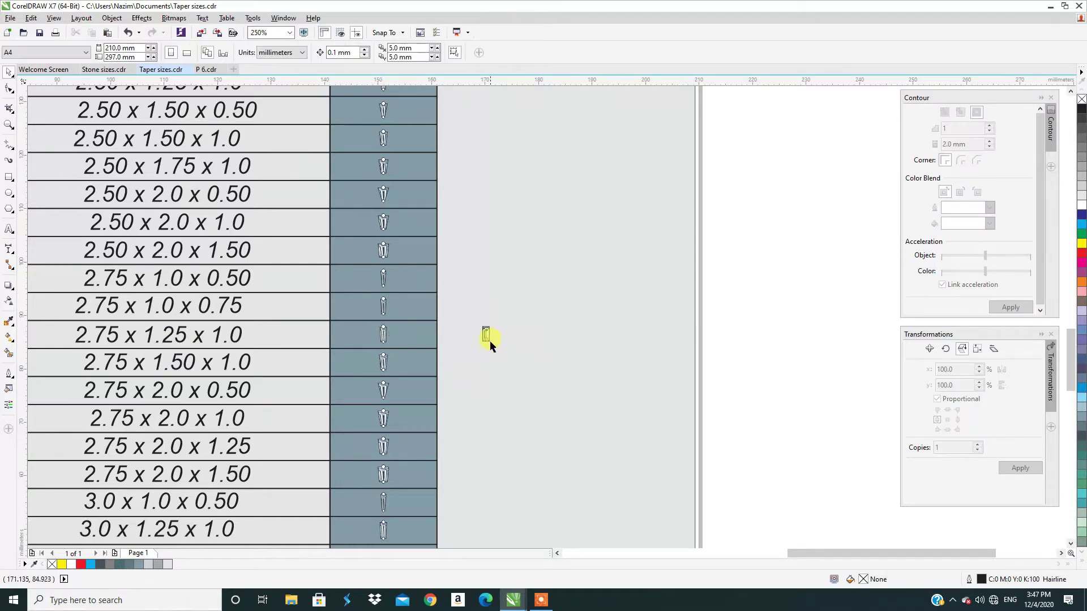
pyautogui.click(490, 339)
pyautogui.click(113, 59)
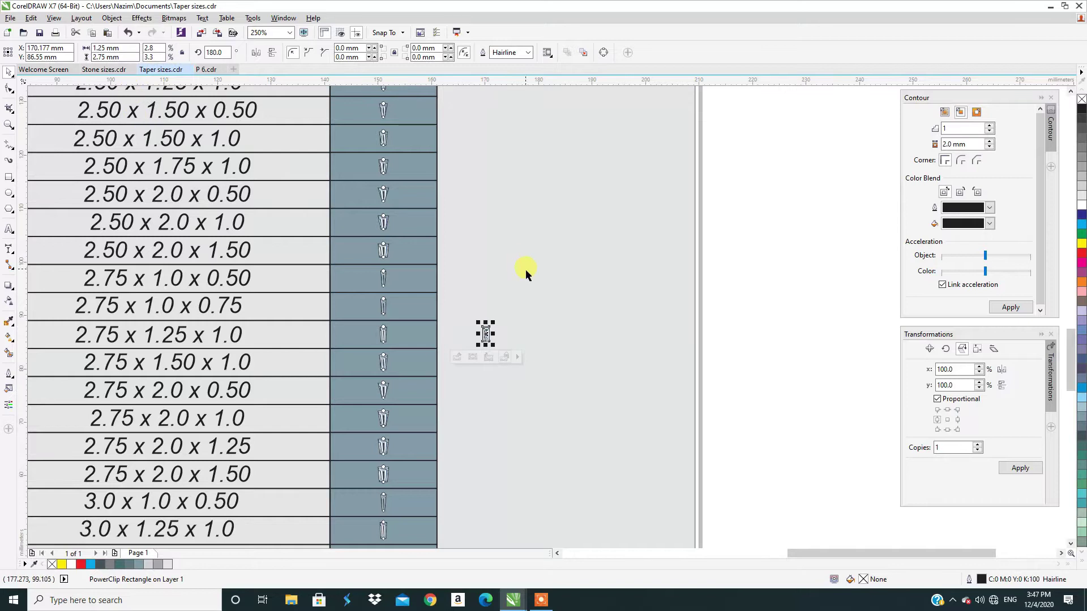
pyautogui.scroll(3, 485, 317)
pyautogui.scroll(-3, 455, 319)
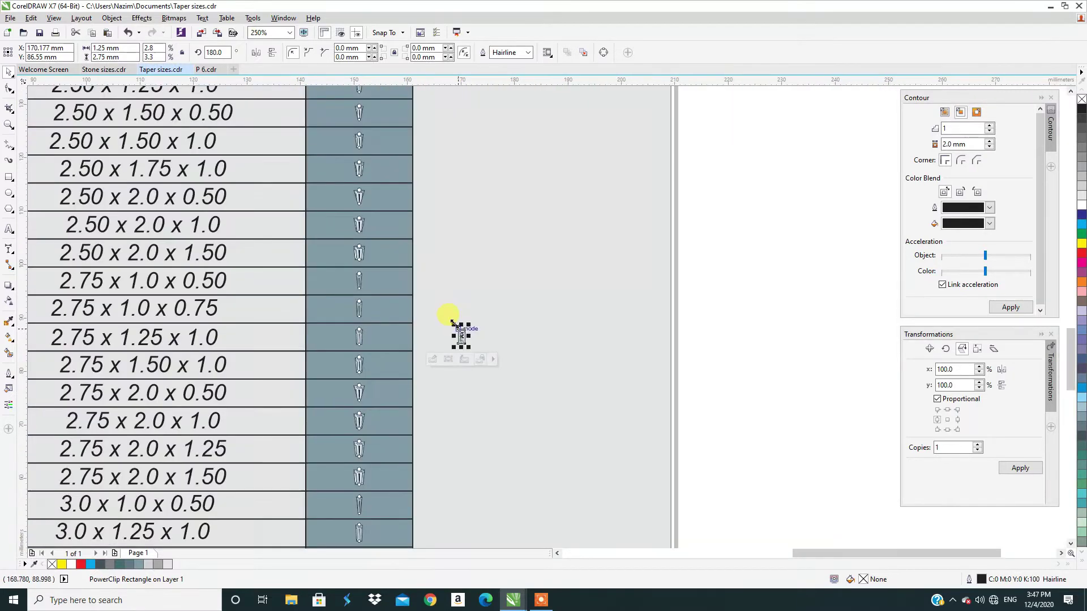
pyautogui.click(511, 304)
pyautogui.click(359, 340)
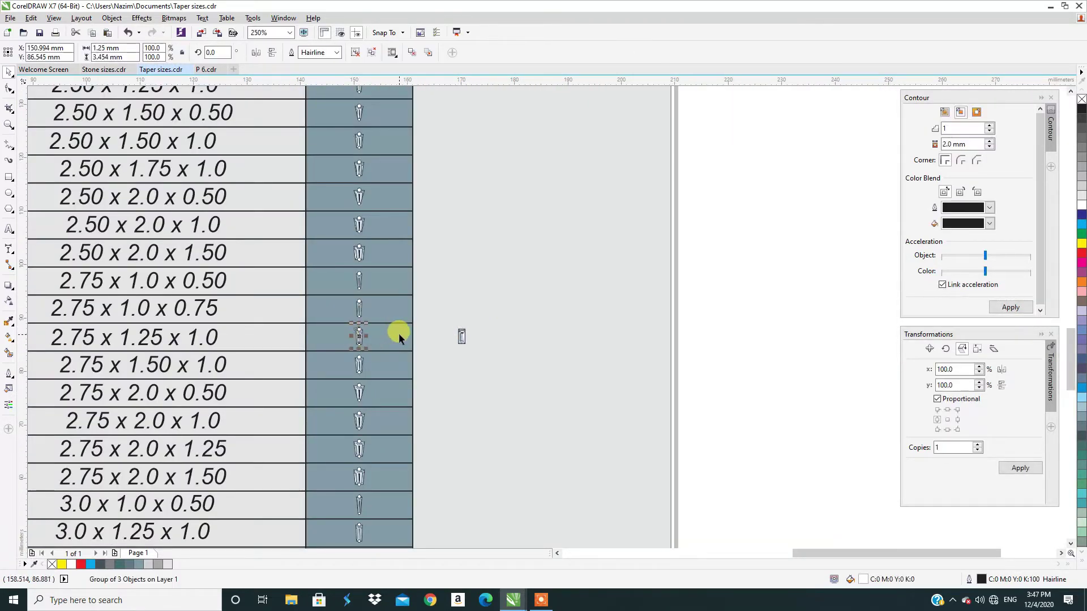
# Step: Copy the loose 1.25 x 2.75 mm rectangular baguette from Taper sizes.cdr into P 6.cdr and place it at the sketch image's edge
pyautogui.moveTo(456, 341); pyautogui.dragTo(456, 342)
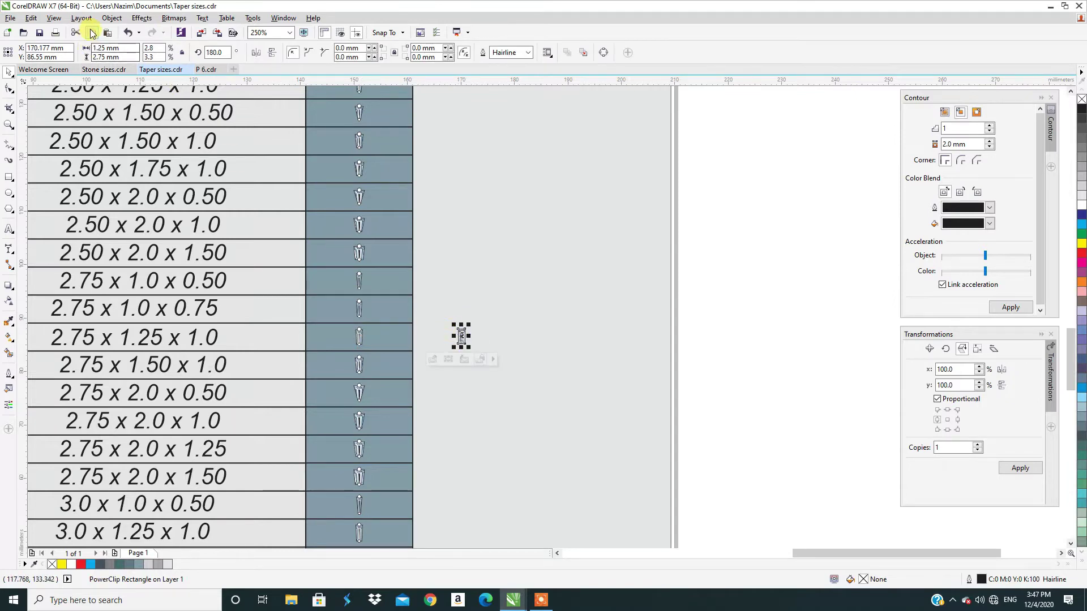
pyautogui.click(206, 69)
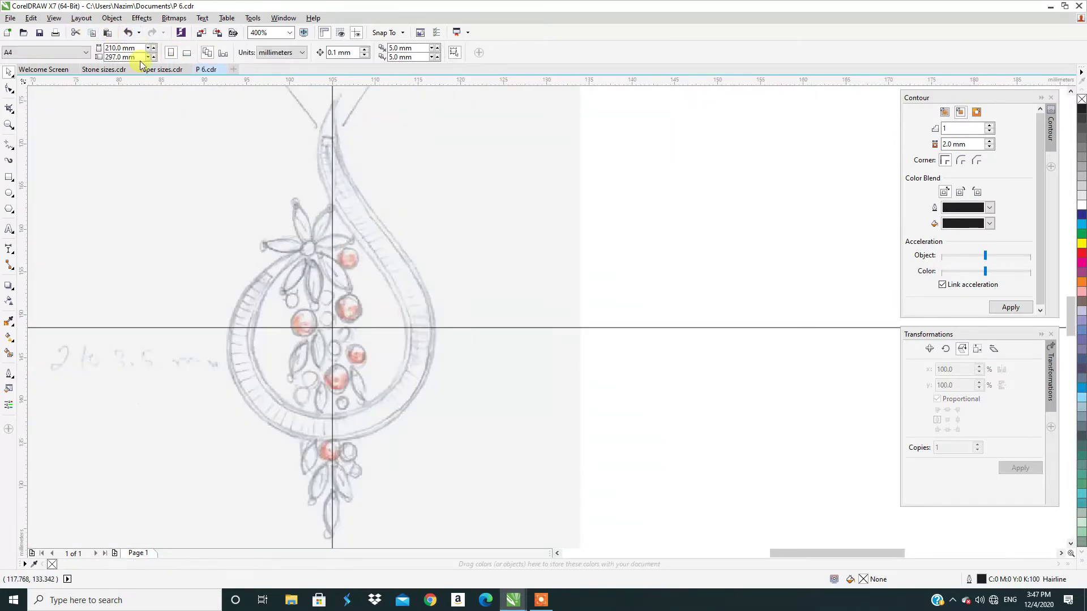
pyautogui.scroll(-1, 354, 234)
pyautogui.scroll(-2, 354, 234)
pyautogui.moveTo(454, 351); pyautogui.dragTo(495, 412)
pyautogui.moveTo(488, 391); pyautogui.dragTo(416, 232)
pyautogui.click(429, 315)
pyautogui.scroll(-1, 420, 320)
pyautogui.scroll(3, 409, 288)
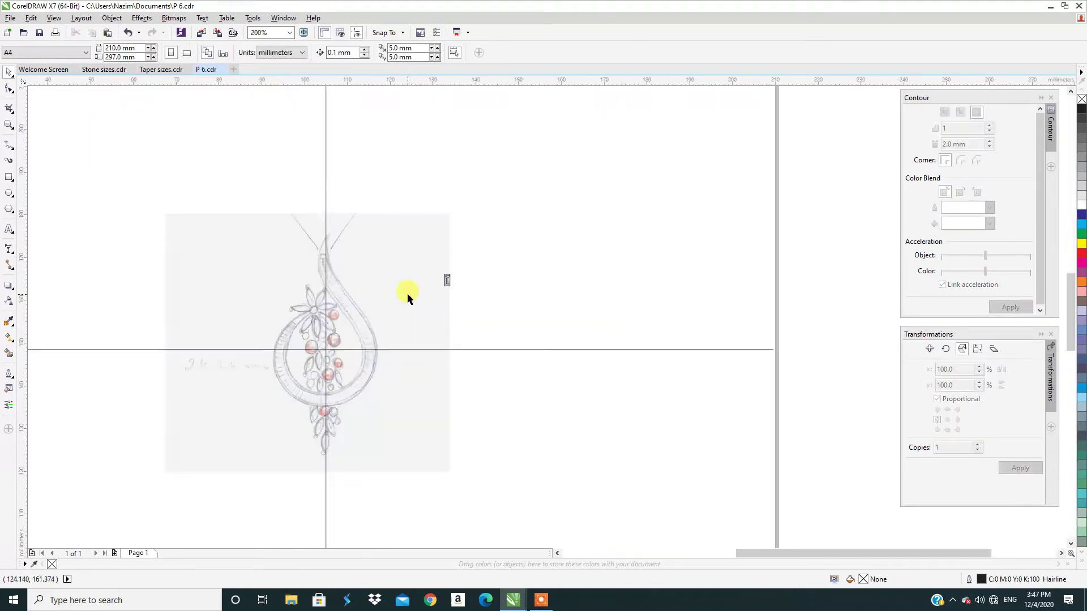
# Step: Copy the 2.75 x 1.25 x 1.0 taper stone from Taper sizes.cdr into P 6.cdr and move it near the top of the pendant sketch
pyautogui.click(161, 69)
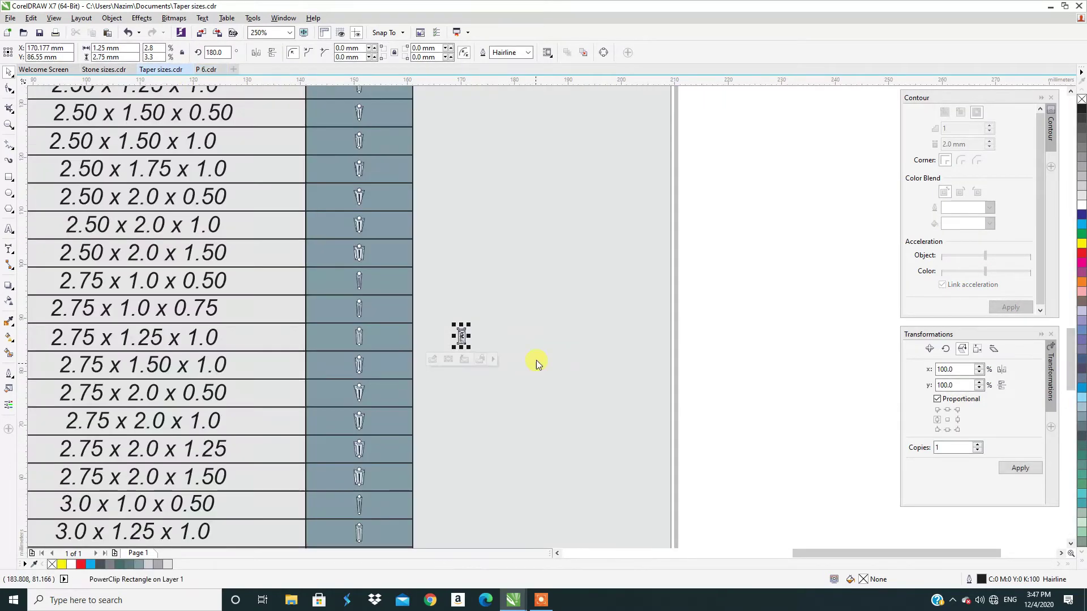
pyautogui.click(358, 337)
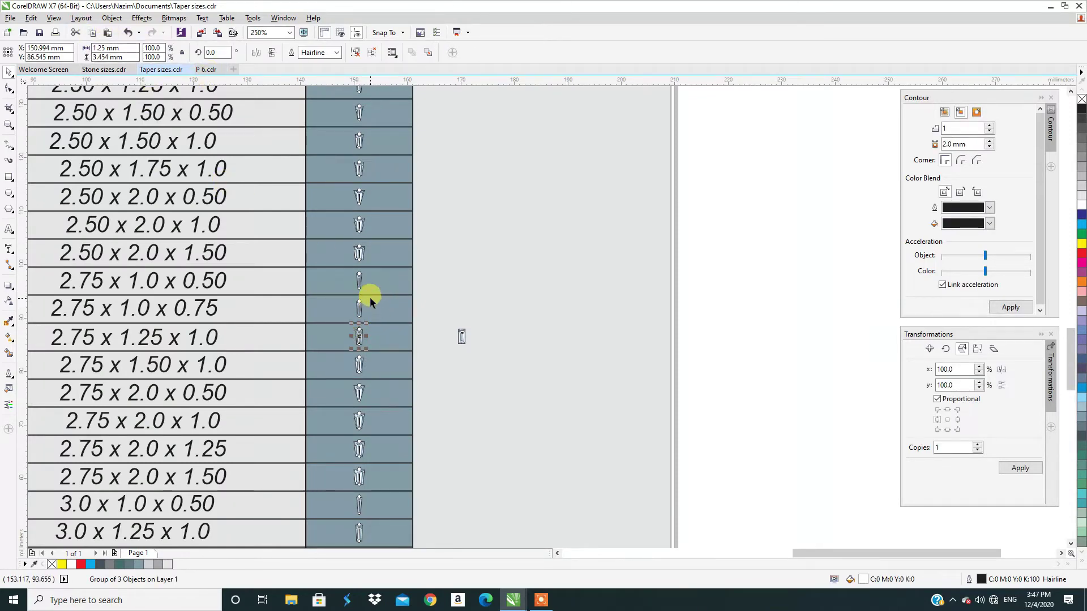
pyautogui.press('Escape')
pyautogui.click(357, 335)
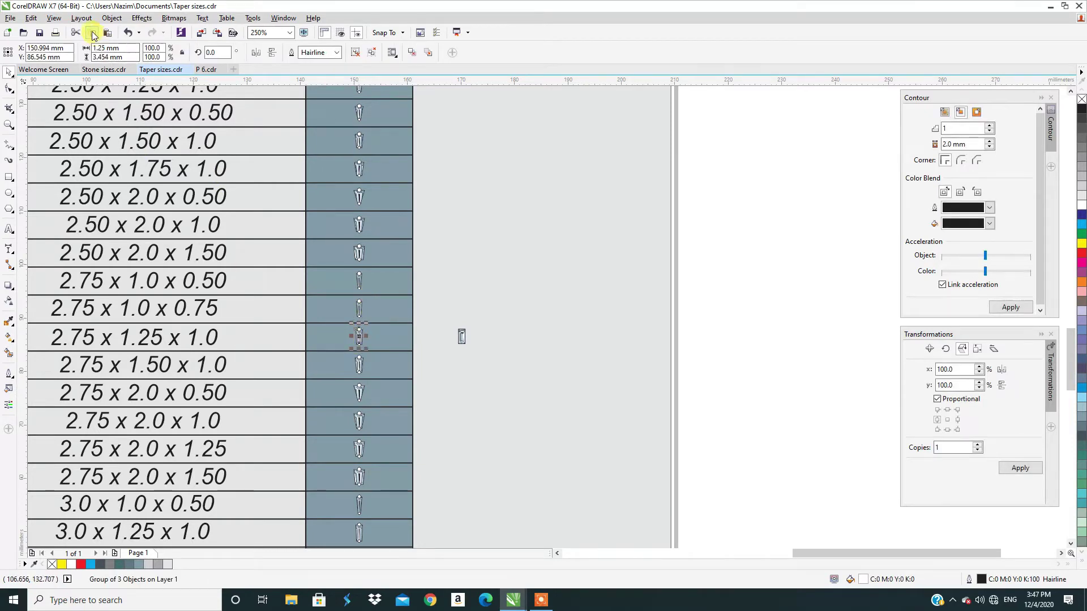
pyautogui.click(209, 70)
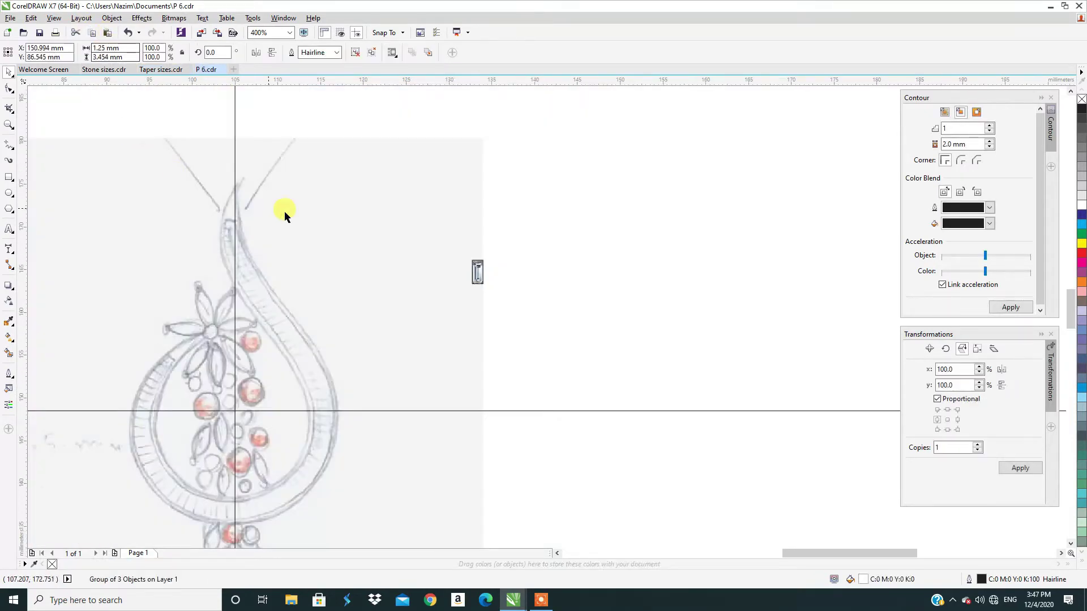
pyautogui.scroll(-3, 340, 225)
pyautogui.scroll(2, 368, 316)
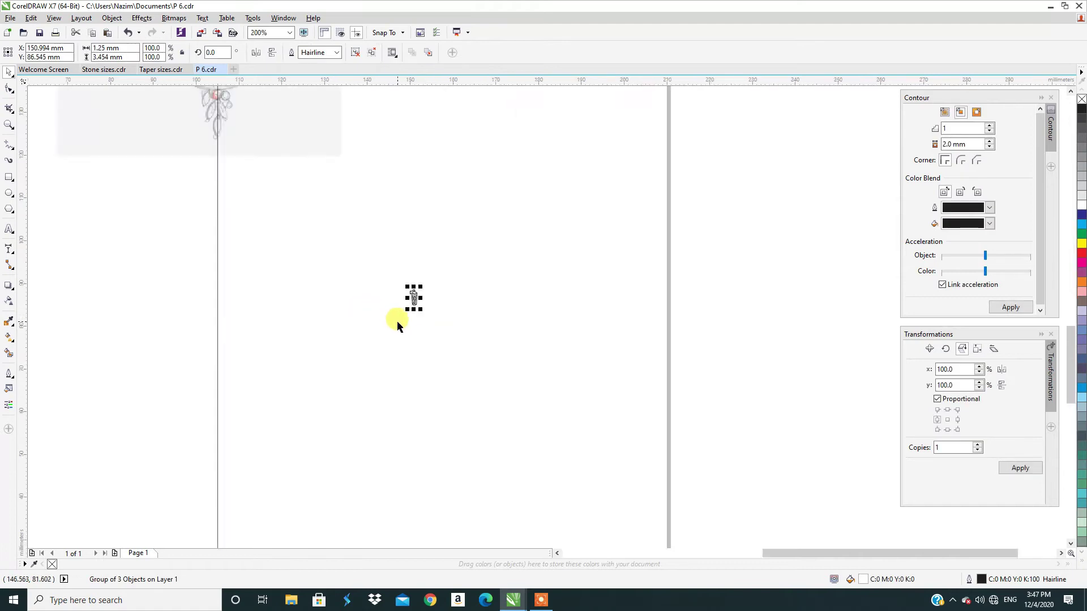
pyautogui.scroll(-2, 392, 317)
pyautogui.moveTo(383, 344); pyautogui.dragTo(349, 256)
pyautogui.scroll(6, 383, 259)
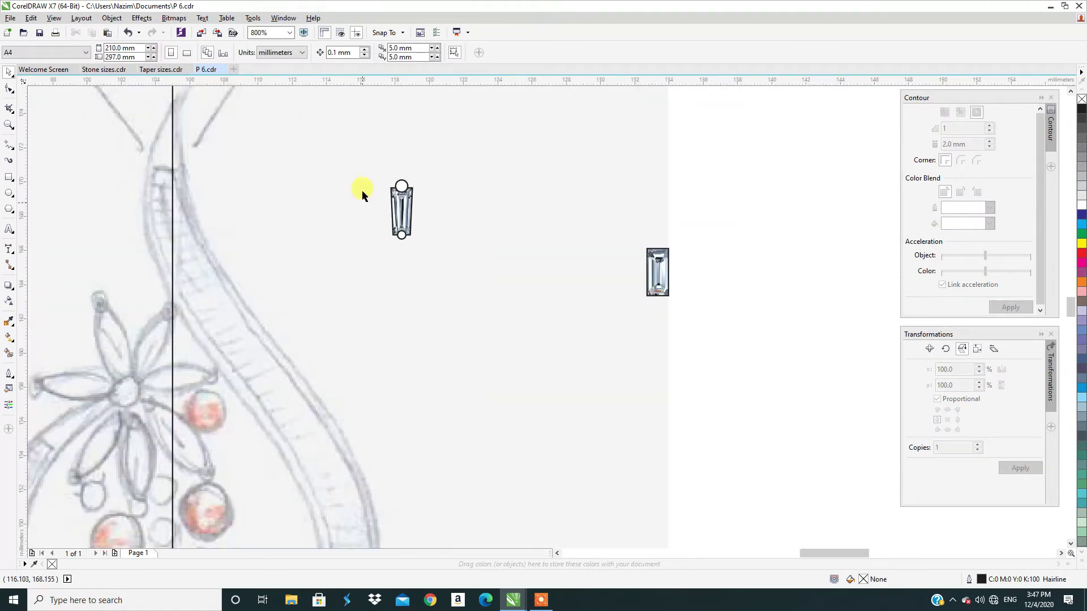
# Step: Move the baguette and taper stones together onto the blank page area beside the sketch image
pyautogui.scroll(-1, 383, 255)
pyautogui.moveTo(389, 224); pyautogui.dragTo(542, 256)
pyautogui.moveTo(600, 207); pyautogui.dragTo(545, 256)
pyautogui.scroll(-1, 473, 286)
pyautogui.click(418, 363)
pyautogui.scroll(1, 416, 365)
pyautogui.scroll(-1, 388, 308)
pyautogui.scroll(1, 381, 279)
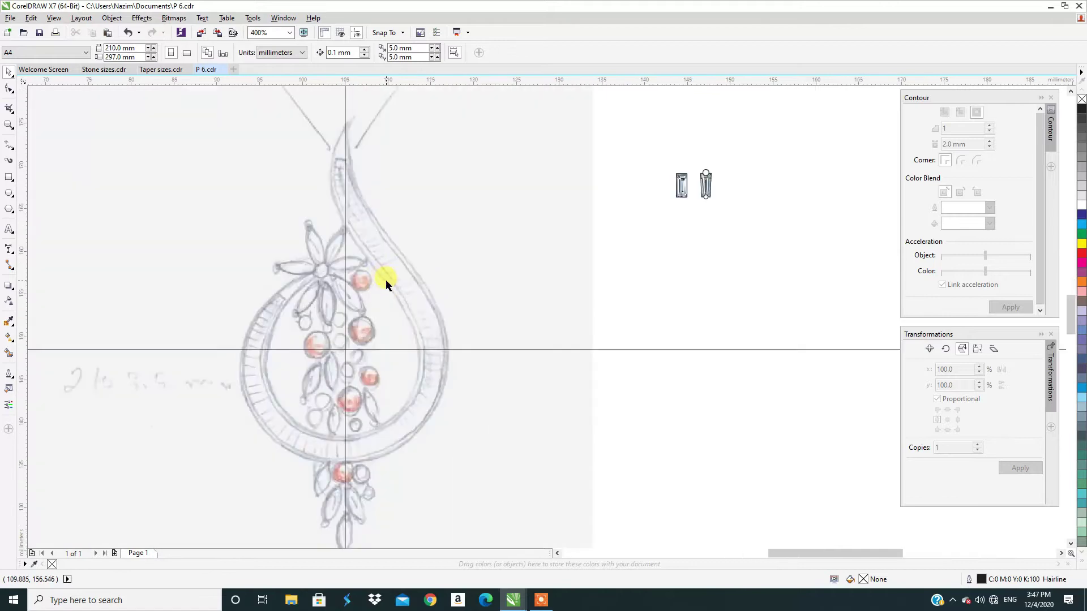
# Step: Trace the middle of the teardrop band with an open nine-node polyline, from the pendant's top tip around to the flower centre
pyautogui.click(9, 145)
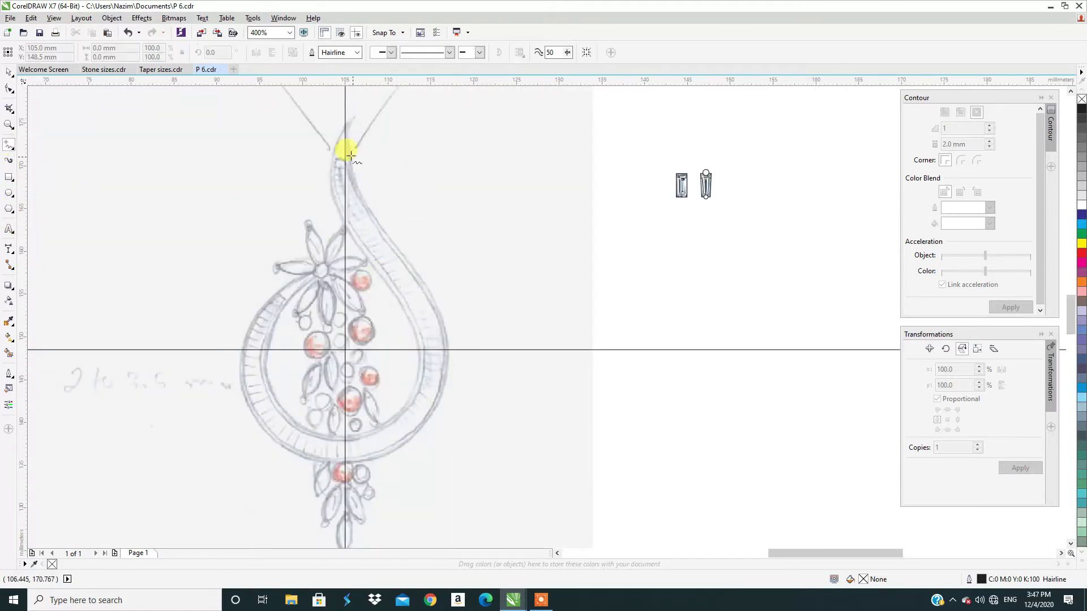
pyautogui.click(345, 131)
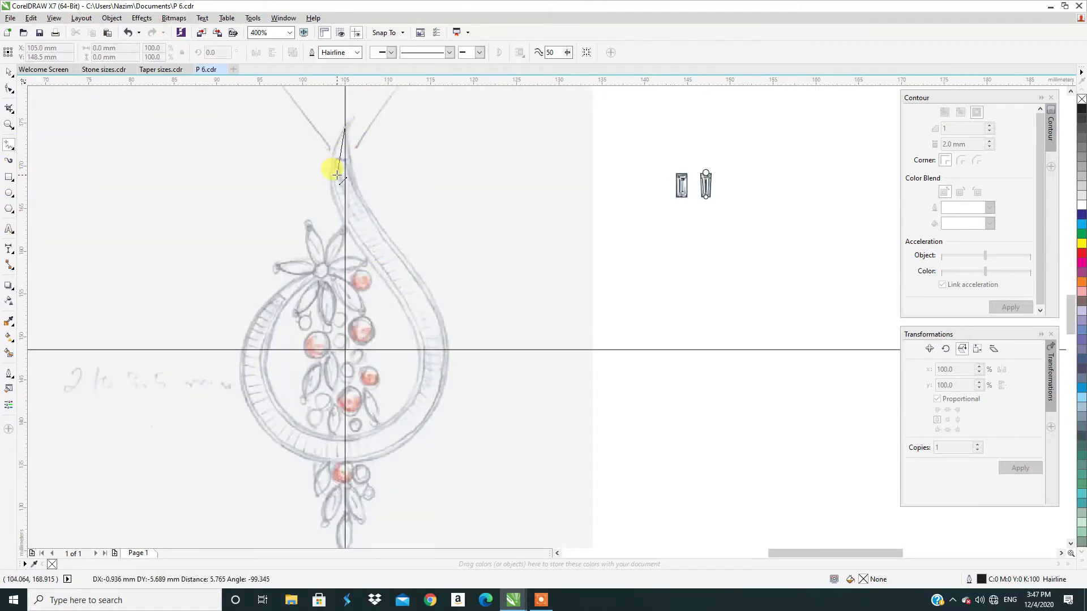
pyautogui.click(338, 177)
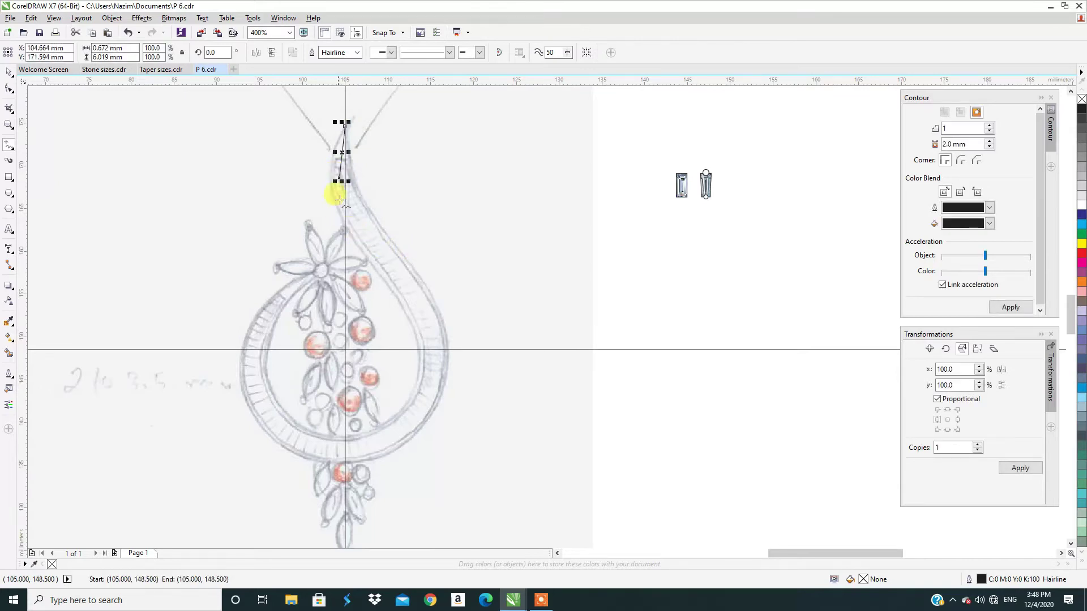
pyautogui.click(374, 240)
pyautogui.click(425, 315)
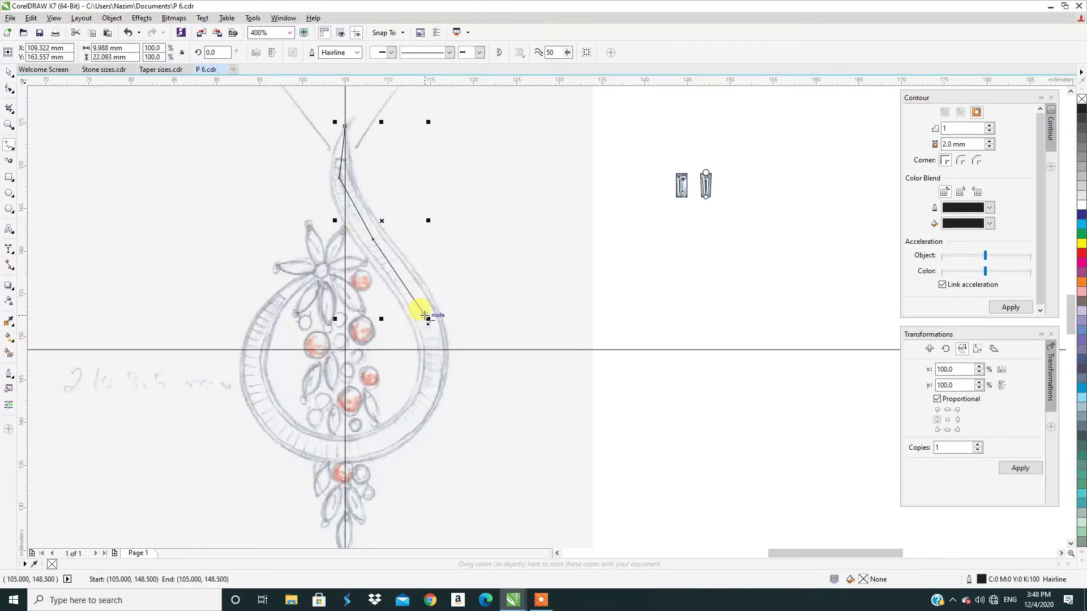
pyautogui.click(426, 394)
pyautogui.click(345, 452)
pyautogui.click(272, 418)
pyautogui.click(258, 334)
pyautogui.doubleClick(314, 274)
# Step: Convert the polyline's upper-right slanted segment to a curve and bend it along the middle of the band
pyautogui.click(9, 88)
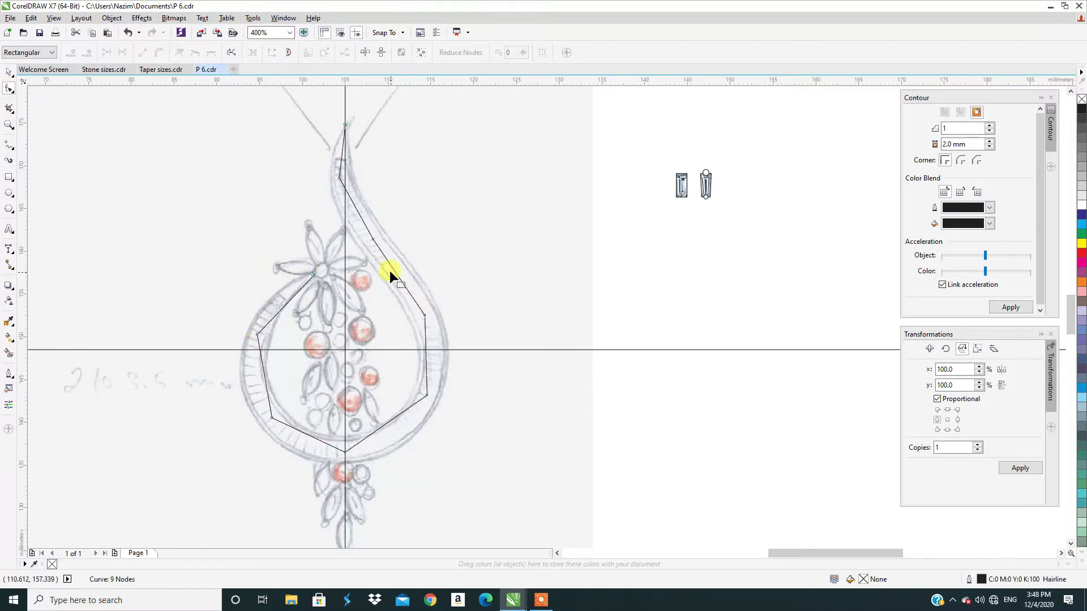
pyautogui.scroll(2, 398, 277)
pyautogui.click(386, 260)
pyautogui.click(447, 315)
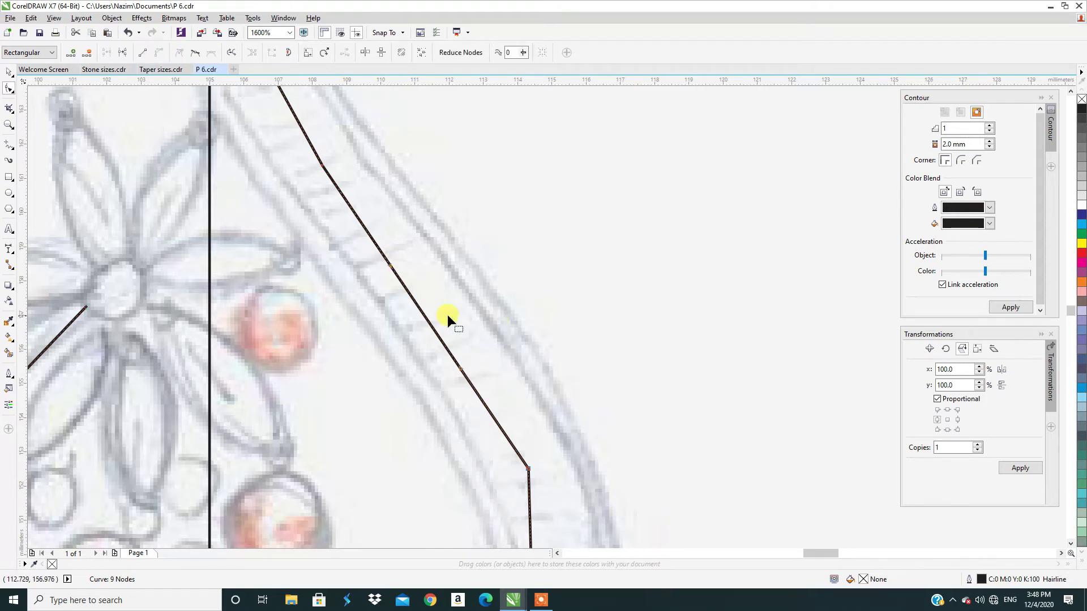
pyautogui.doubleClick(407, 290)
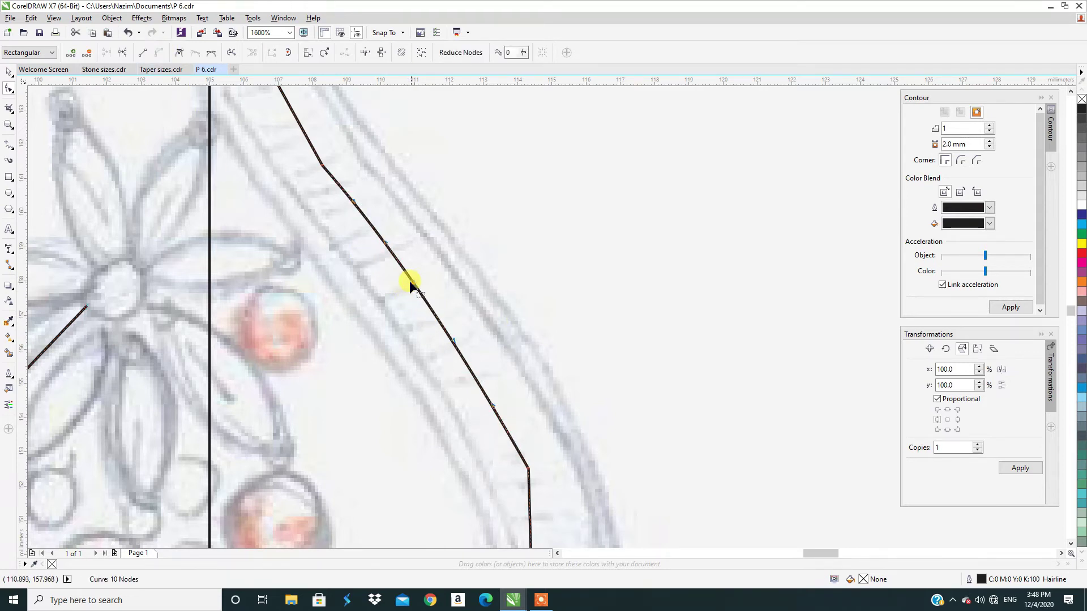
pyautogui.scroll(-2, 408, 284)
pyautogui.scroll(2, 440, 401)
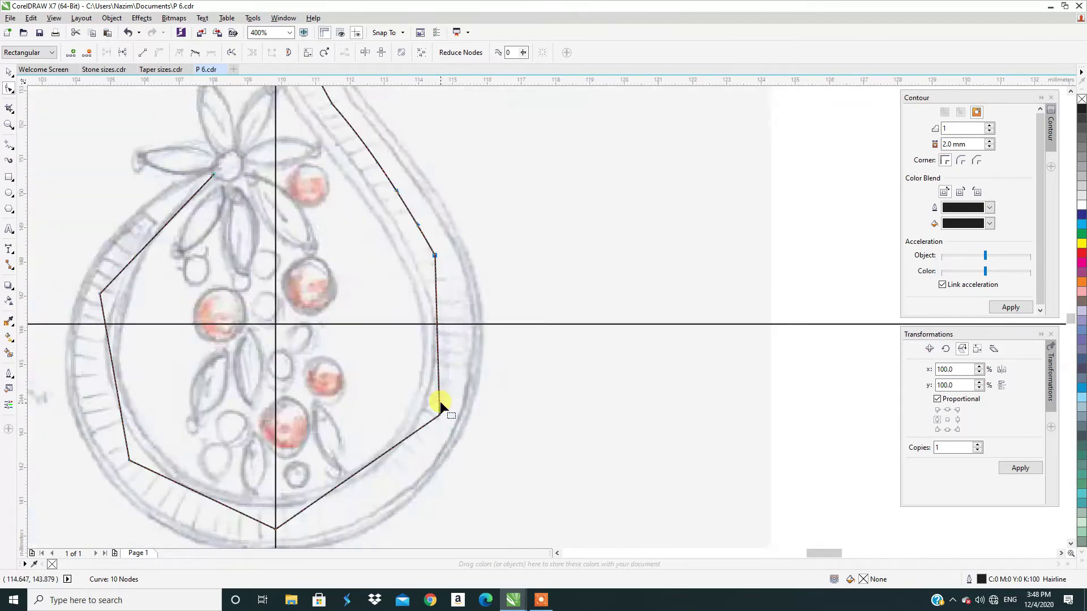
# Step: Convert the right-side and lower-right segments to curves and bow them outward along the middle of the band
pyautogui.click(159, 52)
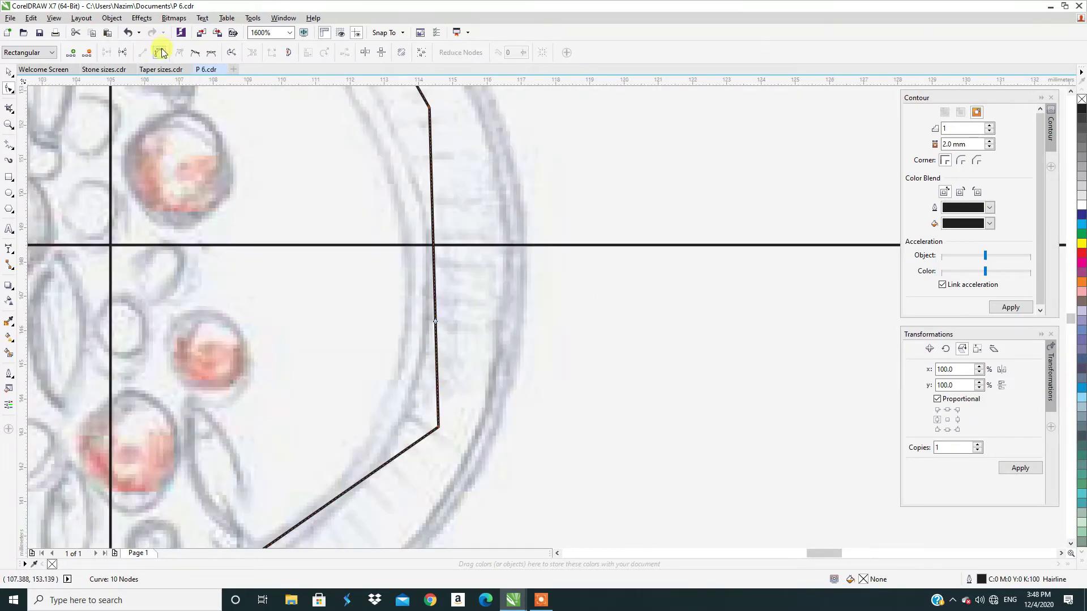
pyautogui.moveTo(433, 262); pyautogui.dragTo(461, 263)
pyautogui.scroll(-1, 453, 266)
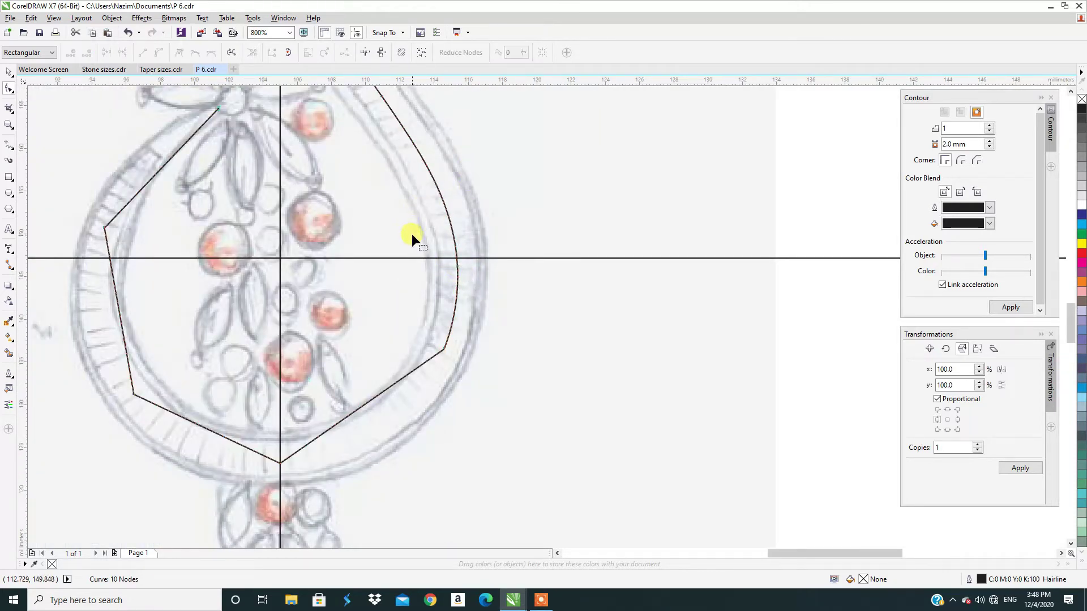
pyautogui.scroll(-2, 412, 233)
pyautogui.scroll(3, 399, 276)
pyautogui.click(399, 277)
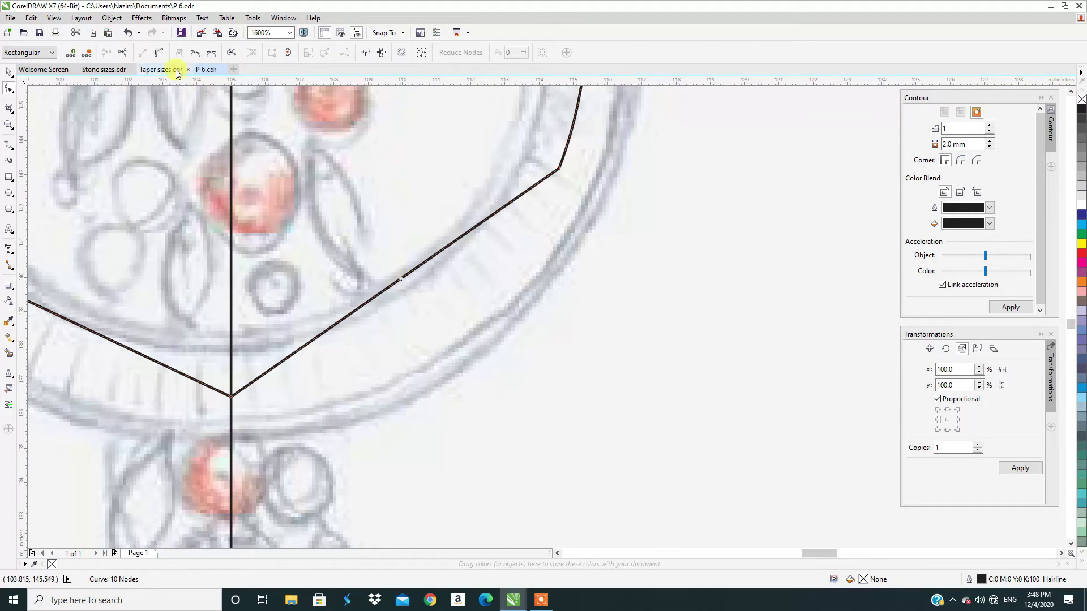
pyautogui.click(397, 282)
pyautogui.moveTo(398, 281); pyautogui.dragTo(429, 321)
pyautogui.scroll(-1, 425, 324)
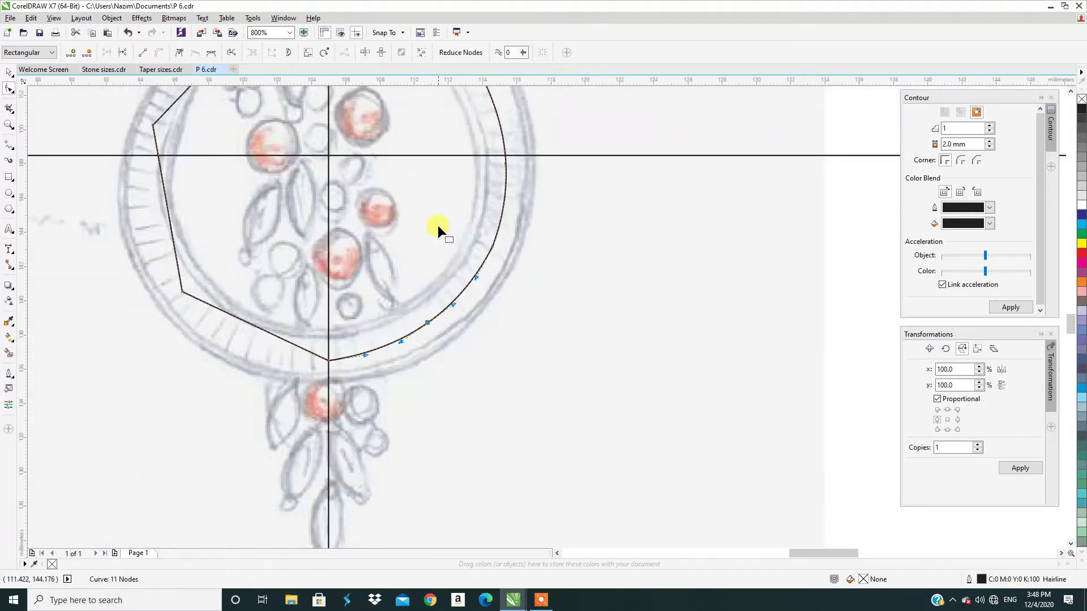
# Step: Bend the lower-left segment outward into the band and delete the corner node at the pendant's bottom
pyautogui.click(261, 328)
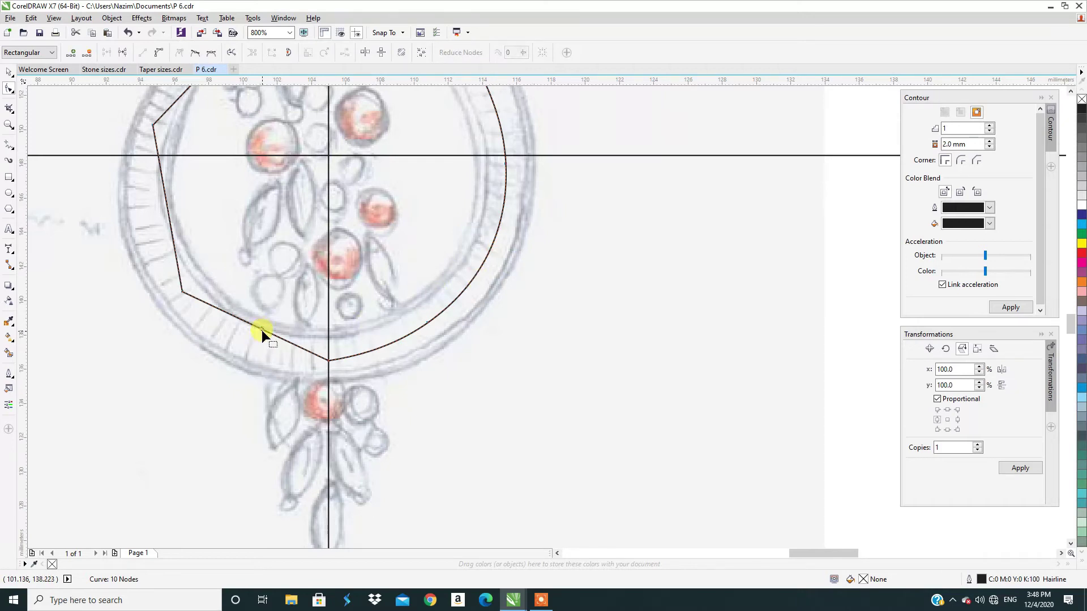
pyautogui.moveTo(253, 324); pyautogui.dragTo(343, 375)
pyautogui.press('Delete')
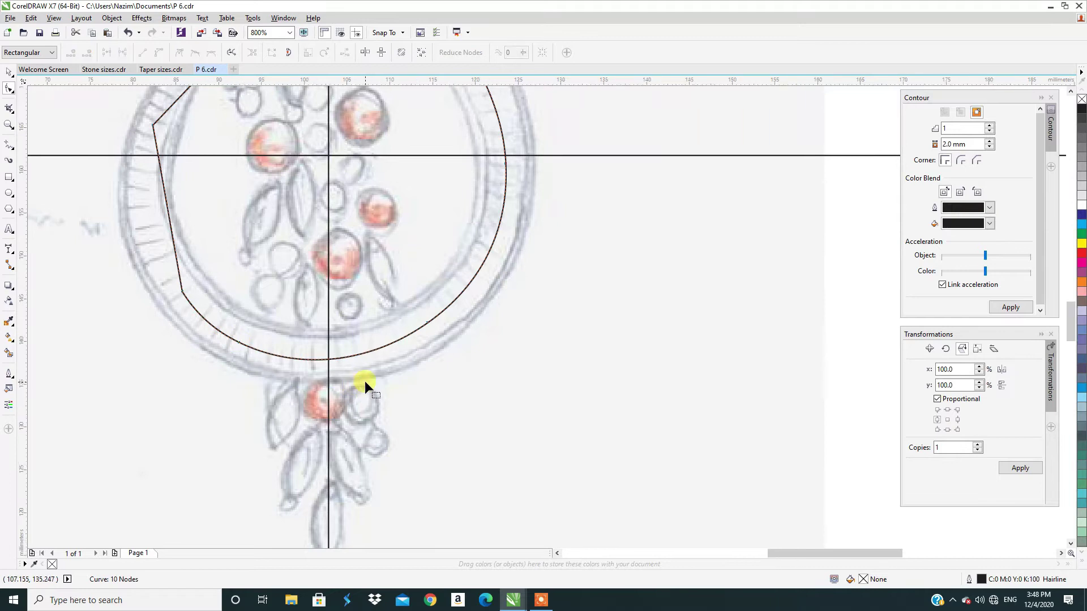
# Step: Convert the left-side segment to a curve, bow it outward into the band, and delete the lower-left corner node
pyautogui.scroll(-1, 364, 381)
pyautogui.scroll(2, 260, 307)
pyautogui.click(294, 261)
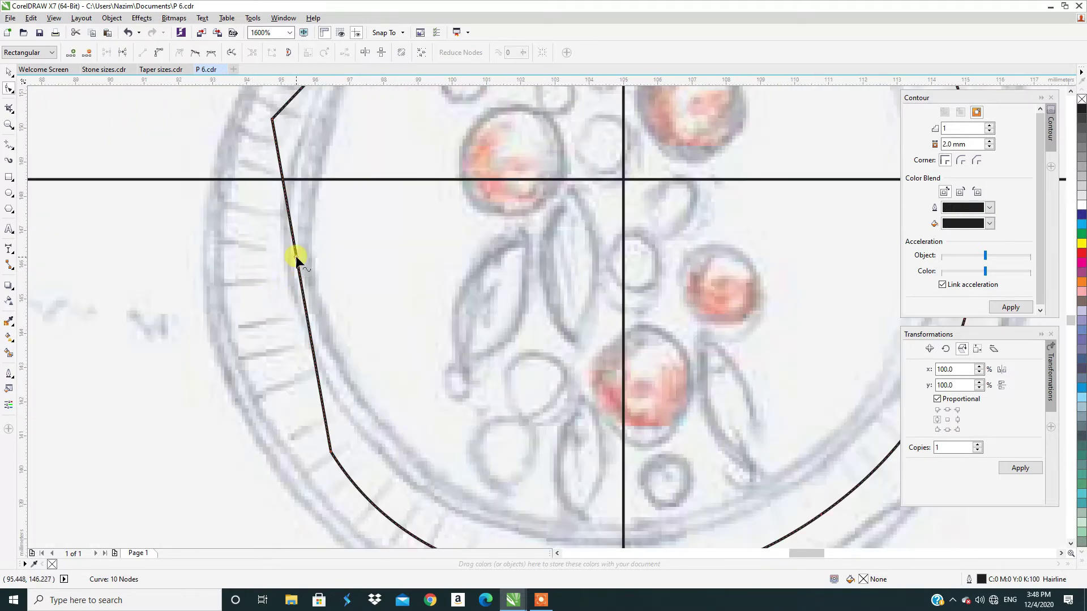
pyautogui.click(159, 54)
pyautogui.moveTo(291, 248); pyautogui.dragTo(252, 275)
pyautogui.doubleClick(252, 274)
pyautogui.moveTo(377, 361); pyautogui.dragTo(269, 469)
pyautogui.press('Delete')
pyautogui.scroll(-3, 261, 468)
pyautogui.scroll(2, 274, 412)
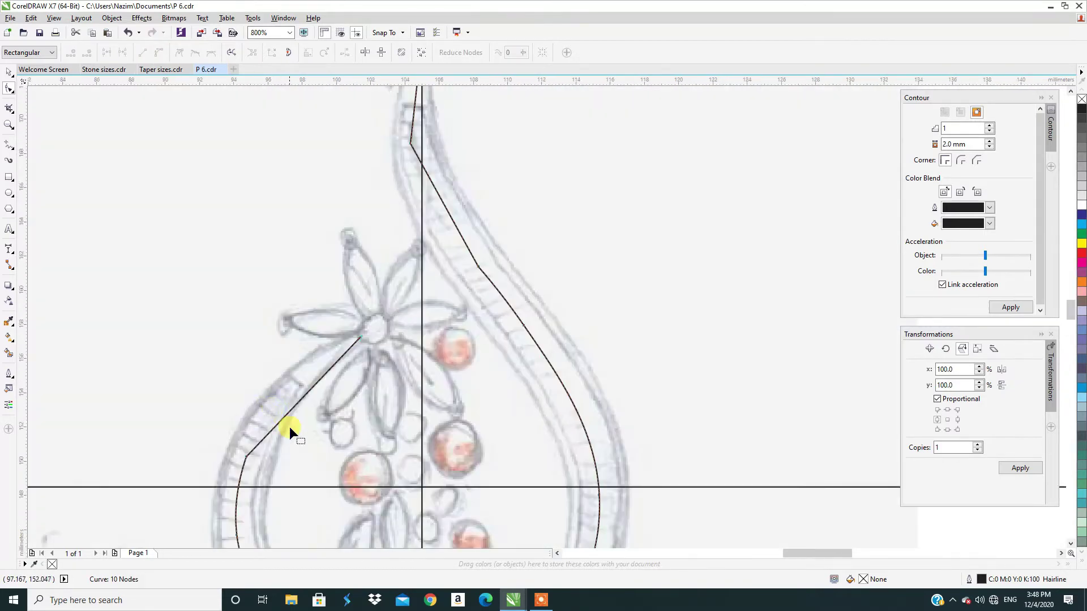
# Step: Curve the upper-left segment leading to the flower centre along the band and delete the surplus corner nodes there
pyautogui.click(300, 399)
pyautogui.rightClick(300, 400)
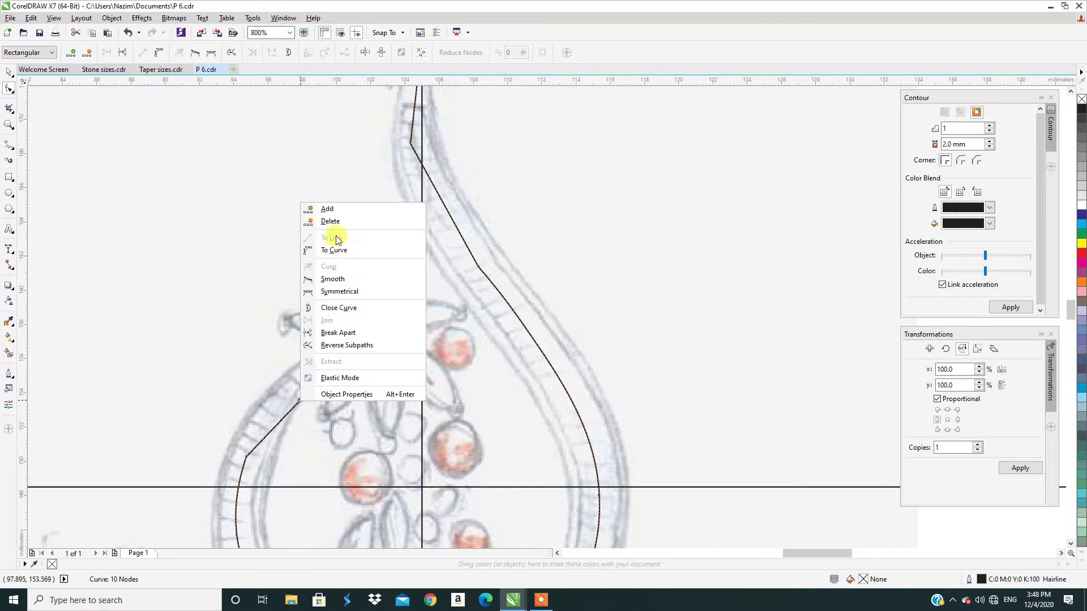
pyautogui.click(339, 256)
pyautogui.moveTo(306, 395); pyautogui.dragTo(291, 384)
pyautogui.doubleClick(291, 384)
pyautogui.moveTo(194, 425); pyautogui.dragTo(312, 460)
pyautogui.press('Delete')
pyautogui.scroll(-2, 285, 347)
pyautogui.scroll(1, 280, 354)
pyautogui.scroll(1, 280, 353)
pyautogui.moveTo(259, 271); pyautogui.dragTo(336, 362)
pyautogui.press('Delete')
pyautogui.scroll(-1, 292, 332)
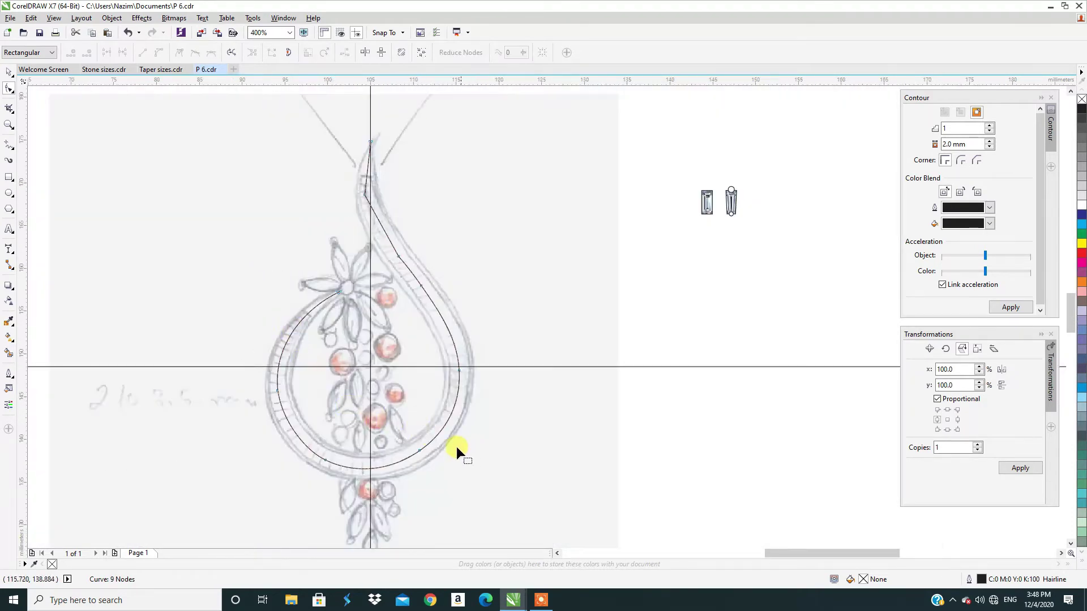
# Step: Reposition the curve's lower-right node so the line runs along the middle of the band
pyautogui.scroll(1, 416, 465)
pyautogui.moveTo(460, 464); pyautogui.dragTo(452, 458)
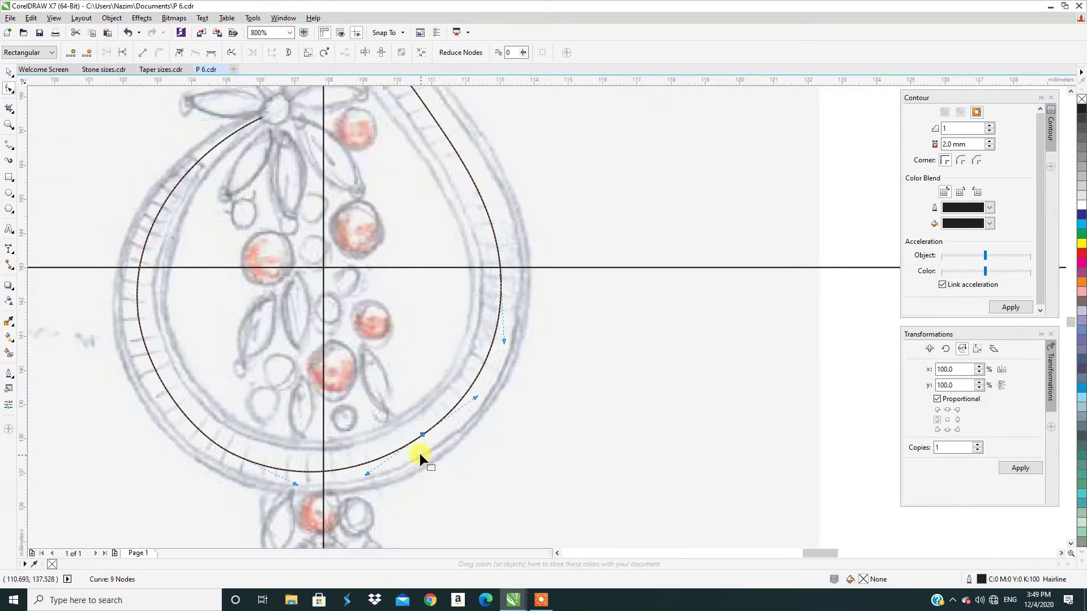
pyautogui.scroll(1, 419, 453)
pyautogui.moveTo(426, 415); pyautogui.dragTo(433, 416)
pyautogui.scroll(-2, 447, 424)
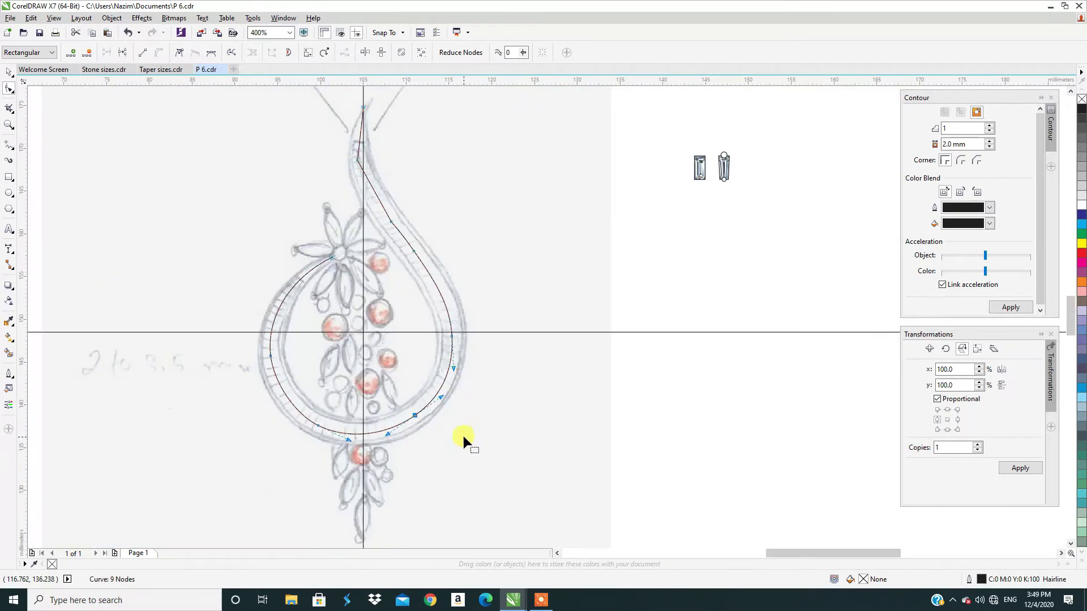
pyautogui.scroll(1, 419, 381)
pyautogui.scroll(-1, 407, 345)
# Step: Convert the straight segment below the pendant's neck to a curve, bend it along the band, and remove its lower corner node
pyautogui.scroll(2, 396, 311)
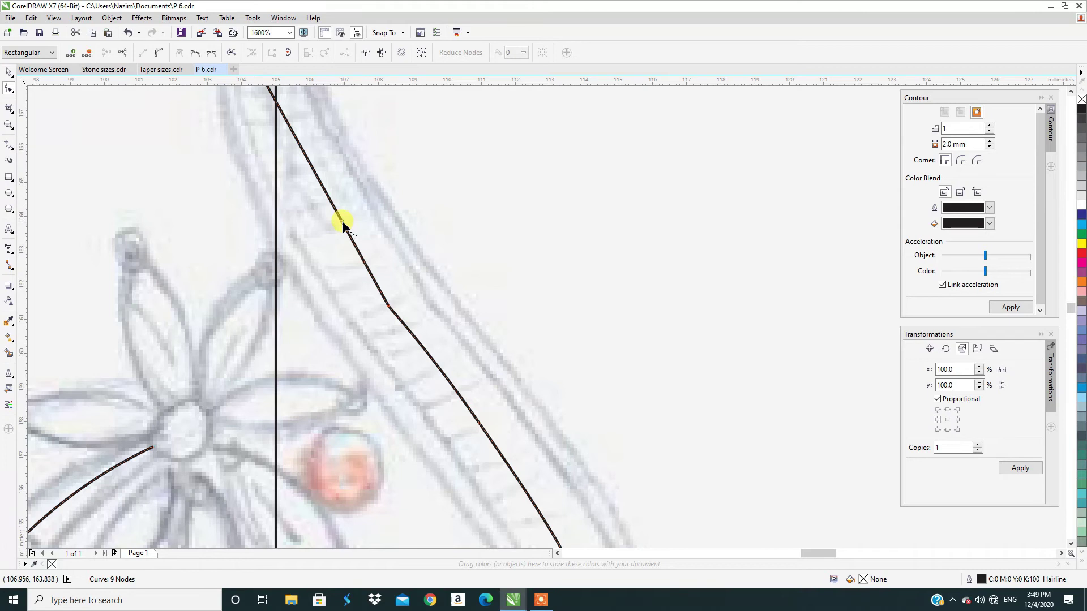
pyautogui.rightClick(342, 220)
pyautogui.click(381, 270)
pyautogui.moveTo(325, 191); pyautogui.dragTo(312, 196)
pyautogui.scroll(-2, 388, 334)
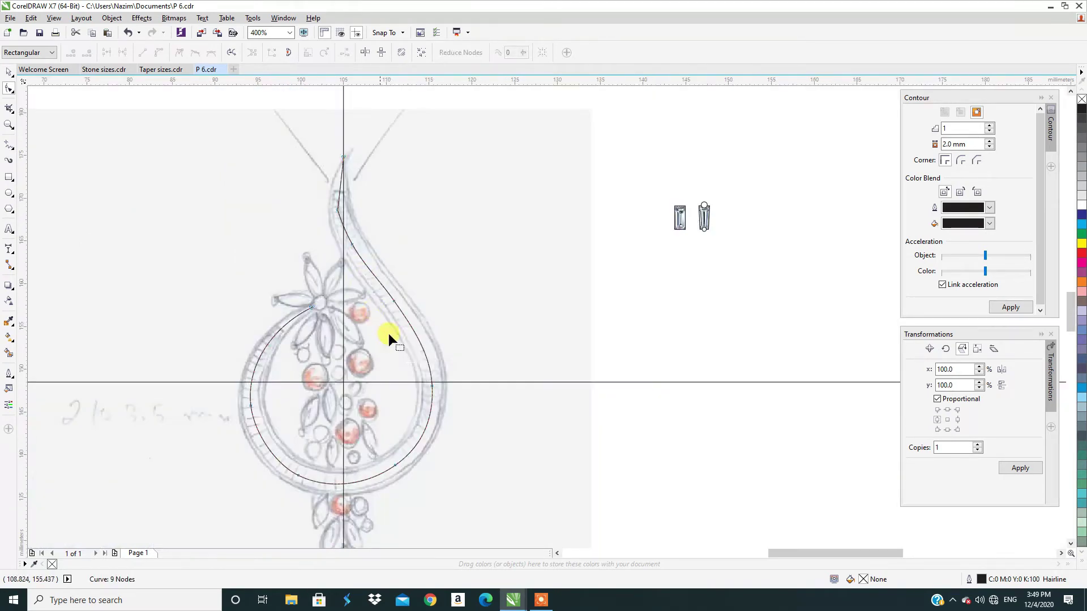
pyautogui.scroll(1, 364, 341)
pyautogui.scroll(-2, 396, 359)
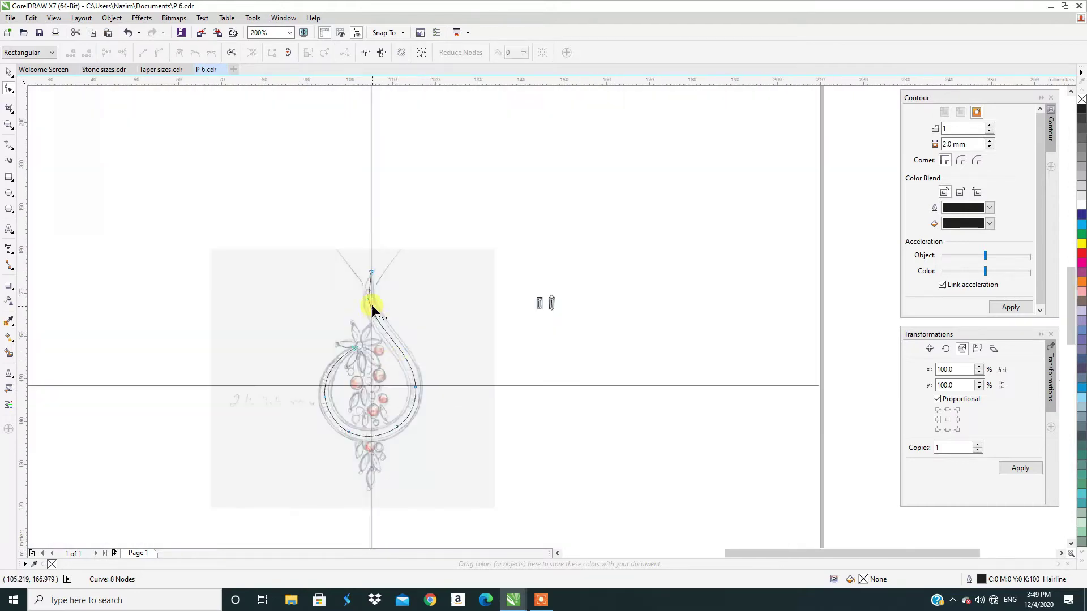
# Step: Convert the top tip segment to a curve, bend it along the sketched tip, and delete the corner node at the neck
pyautogui.scroll(2, 371, 304)
pyautogui.rightClick(368, 233)
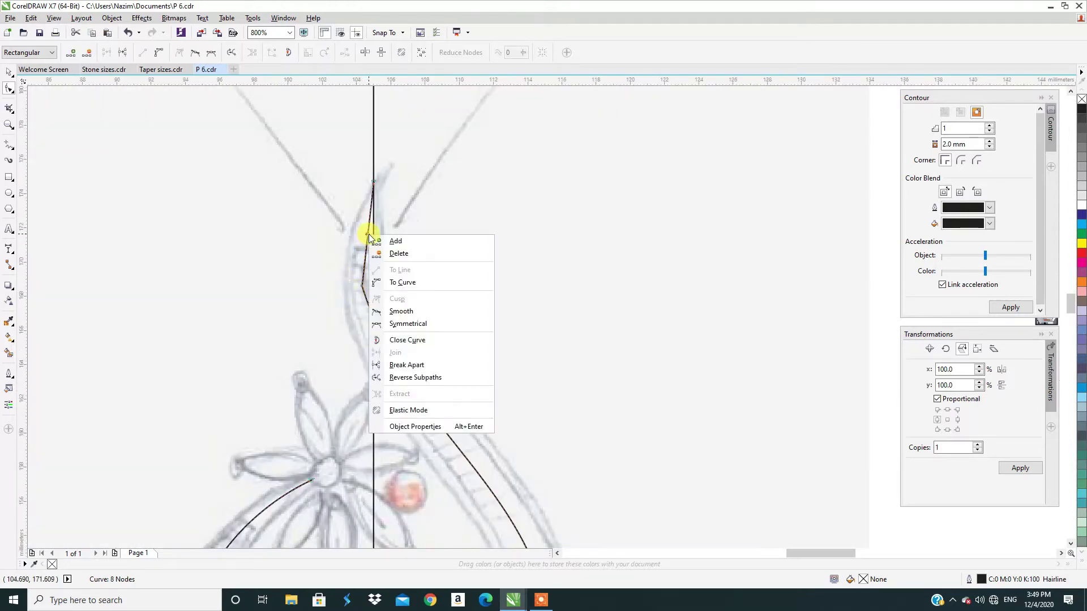
pyautogui.click(407, 282)
pyautogui.scroll(1, 373, 238)
pyautogui.moveTo(372, 238); pyautogui.dragTo(361, 233)
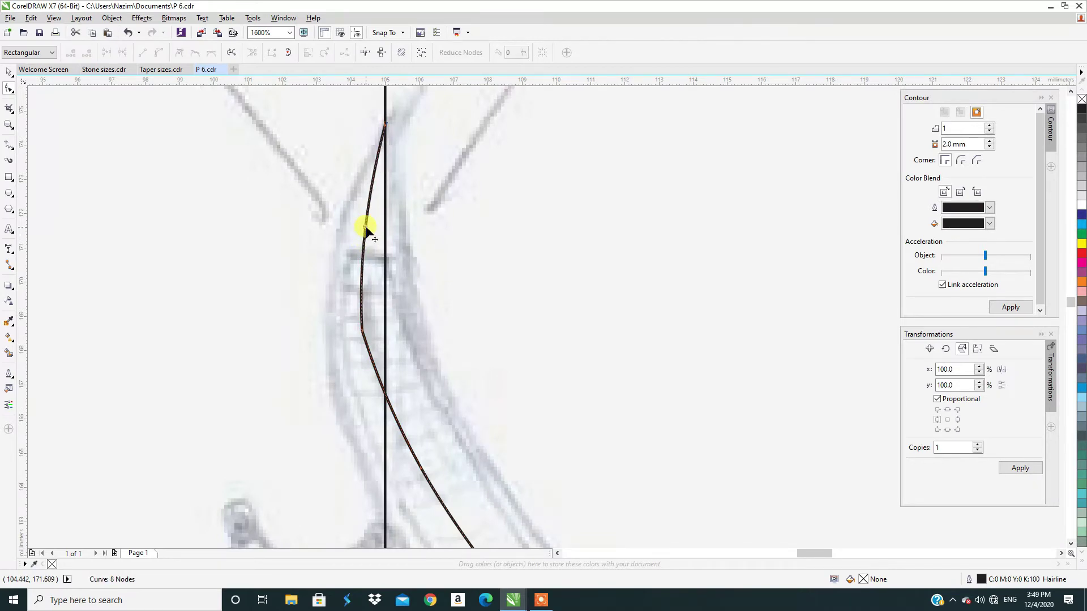
pyautogui.scroll(-1, 328, 229)
pyautogui.moveTo(404, 164); pyautogui.dragTo(333, 311)
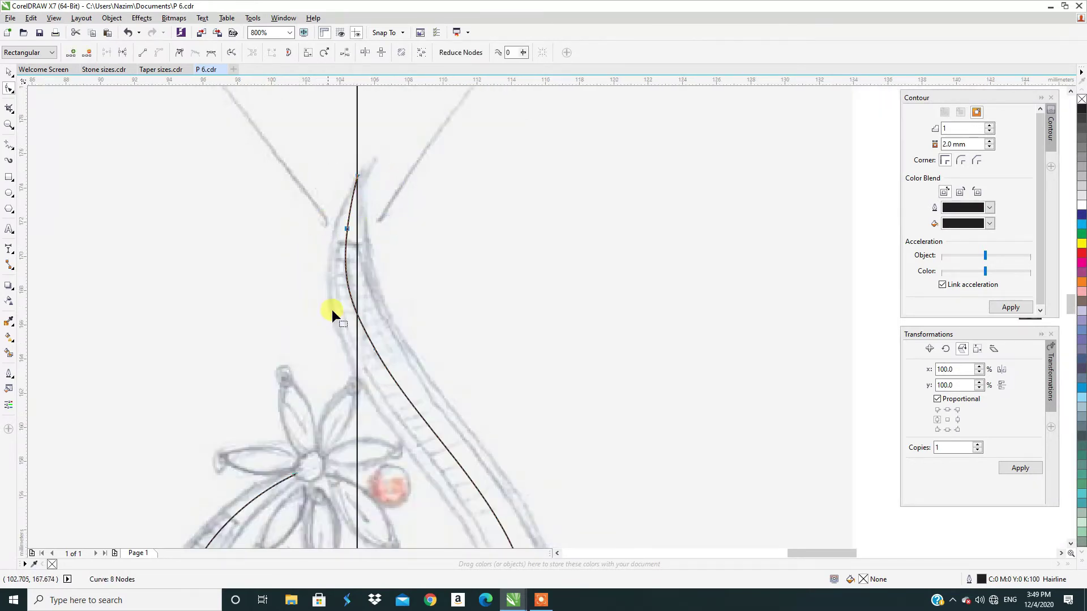
pyautogui.press('Delete')
pyautogui.scroll(-1, 406, 241)
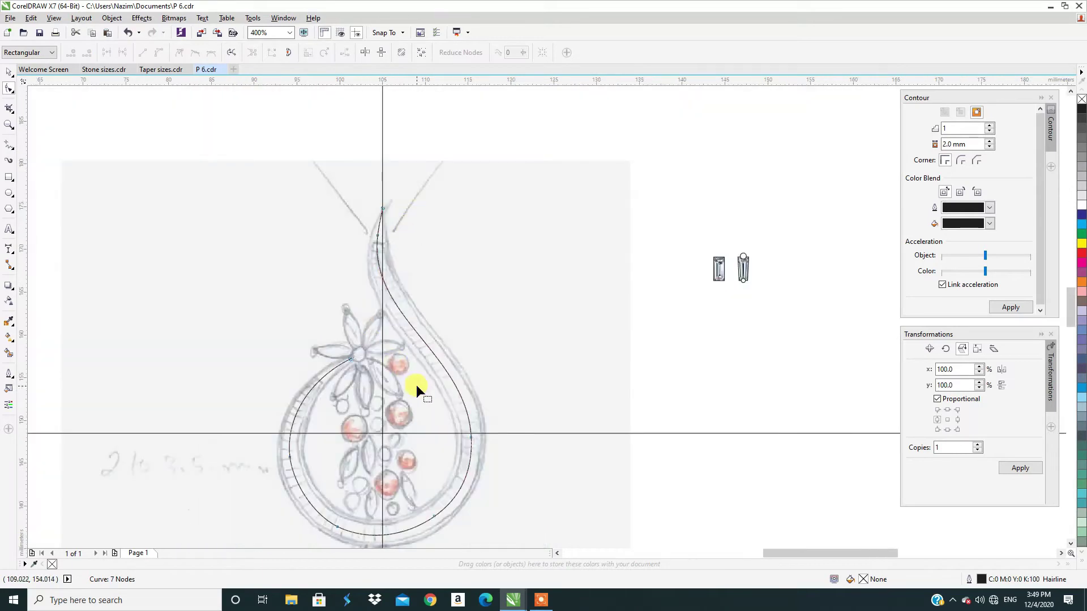
# Step: Adjust the top node's lower handle to fit the neck curve to the band, and clean up the nodes below it
pyautogui.scroll(1, 399, 352)
pyautogui.scroll(-1, 379, 361)
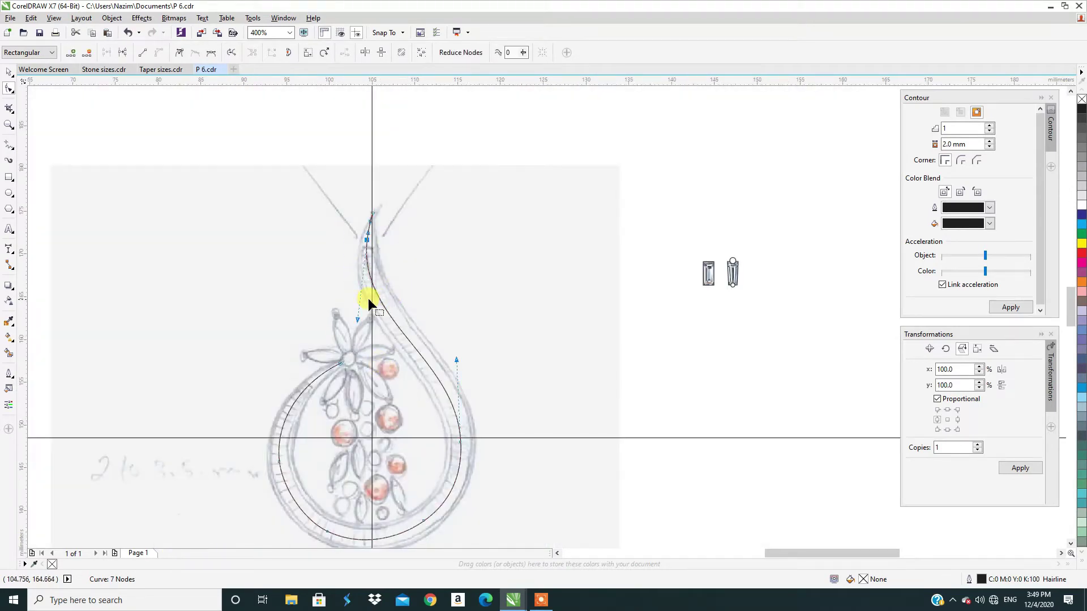
pyautogui.scroll(2, 368, 298)
pyautogui.moveTo(326, 385); pyautogui.dragTo(331, 369)
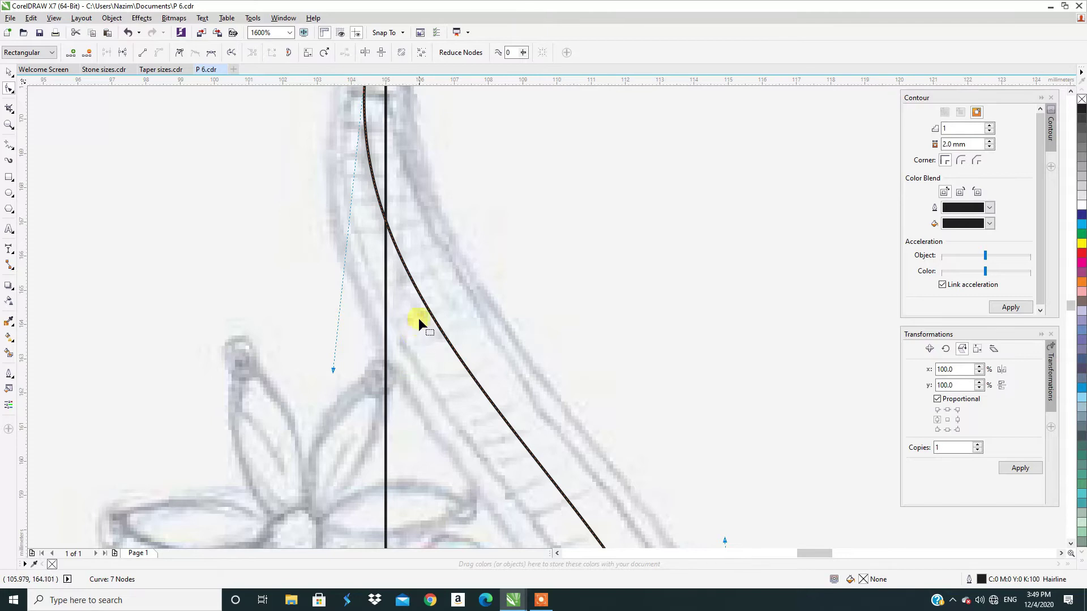
pyautogui.scroll(-2, 390, 283)
pyautogui.scroll(2, 376, 267)
pyautogui.moveTo(376, 254); pyautogui.dragTo(433, 294)
pyautogui.press('Delete')
pyautogui.scroll(-3, 387, 241)
pyautogui.scroll(2, 405, 351)
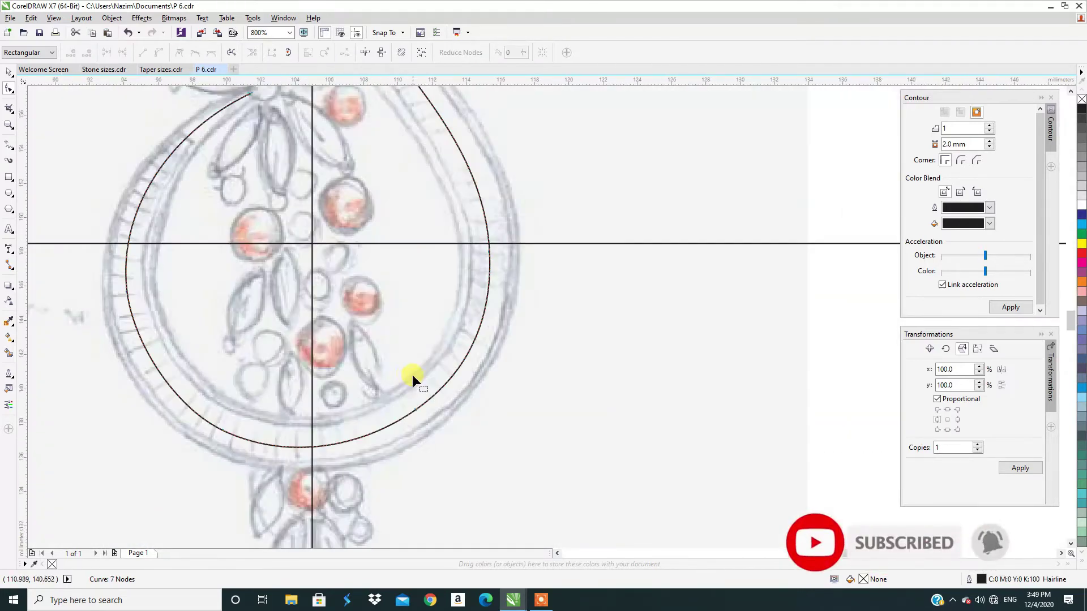
# Step: Refine the nodes on the curve's right side so the line flows smoothly along the middle of the band
pyautogui.scroll(-1, 412, 374)
pyautogui.scroll(1, 445, 334)
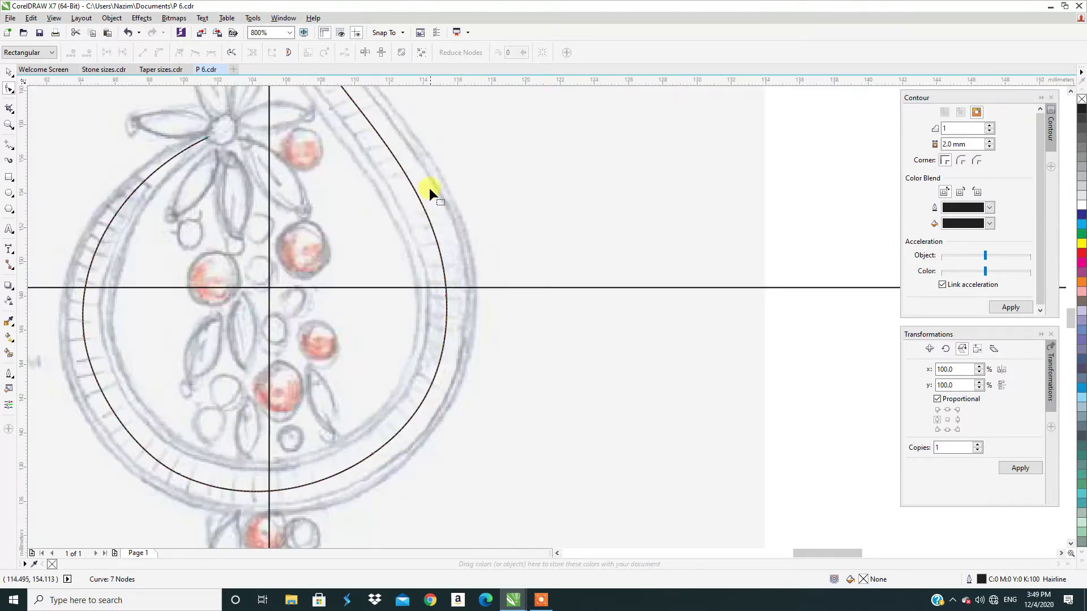
pyautogui.doubleClick(405, 172)
pyautogui.scroll(-1, 430, 305)
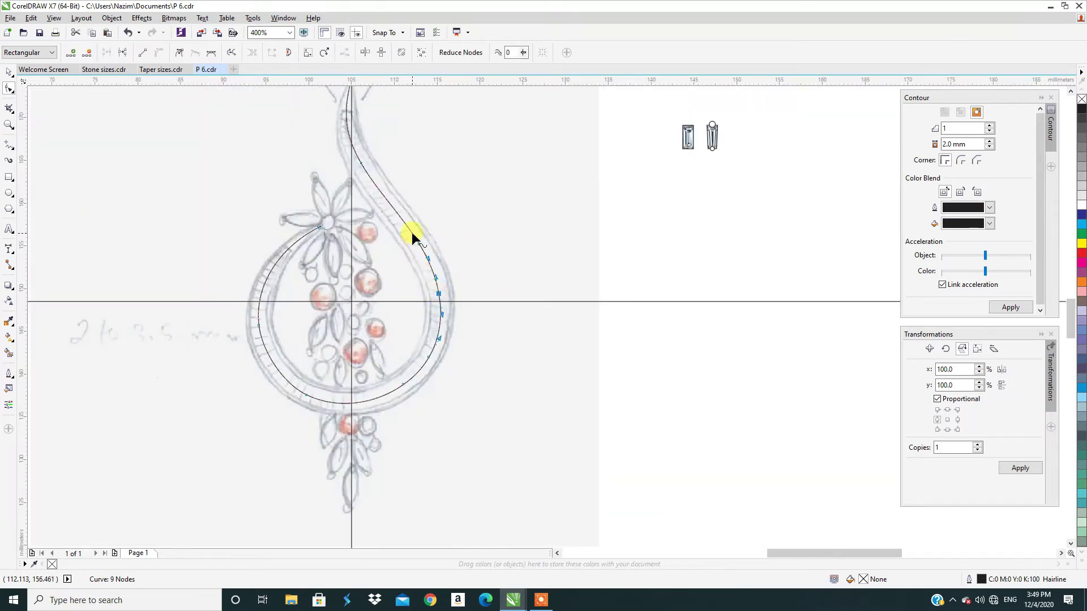
pyautogui.scroll(1, 412, 233)
pyautogui.scroll(-2, 385, 293)
pyautogui.scroll(3, 355, 359)
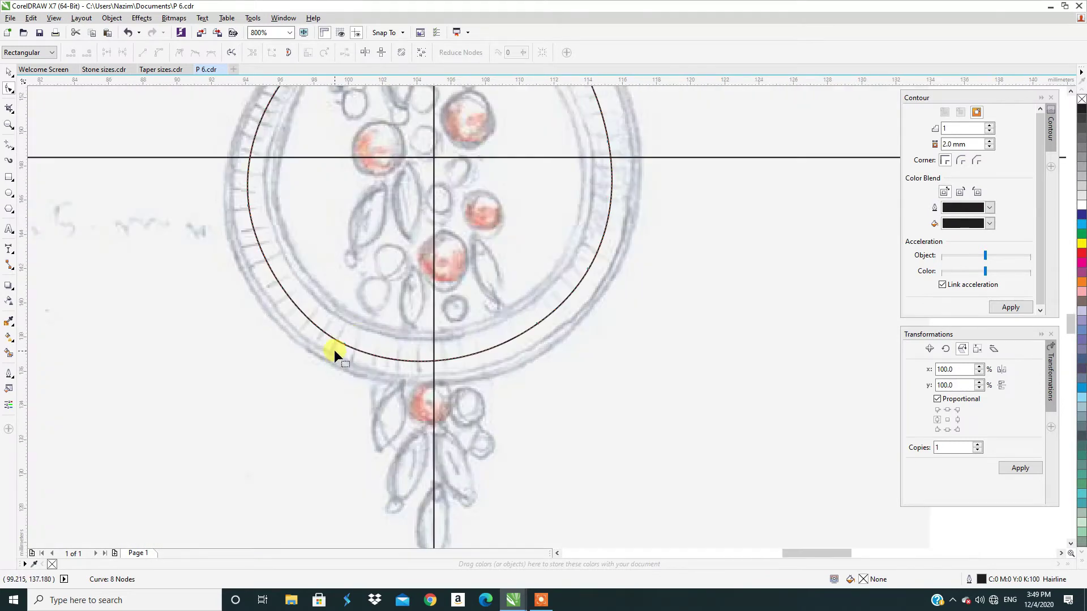
pyautogui.moveTo(326, 355); pyautogui.dragTo(324, 362)
pyautogui.press('Delete')
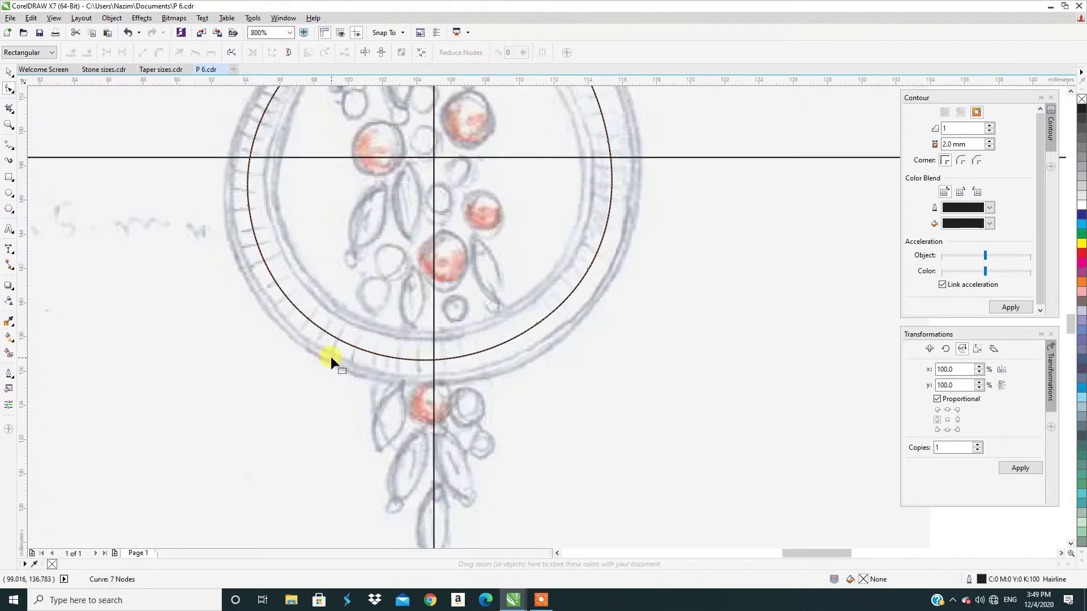
pyautogui.hotkey('ctrl', 'z')
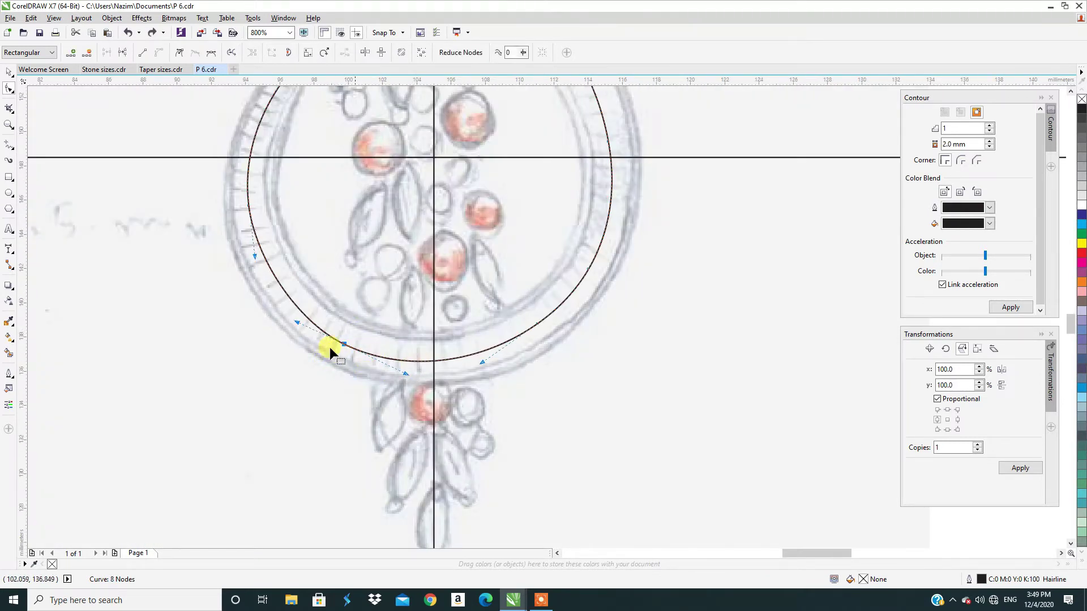
# Step: Rework the curve's lower-left nodes by replacing one on the left side and adding another near the pendant's bottom
pyautogui.doubleClick(270, 270)
pyautogui.press('Delete')
pyautogui.scroll(-1, 393, 352)
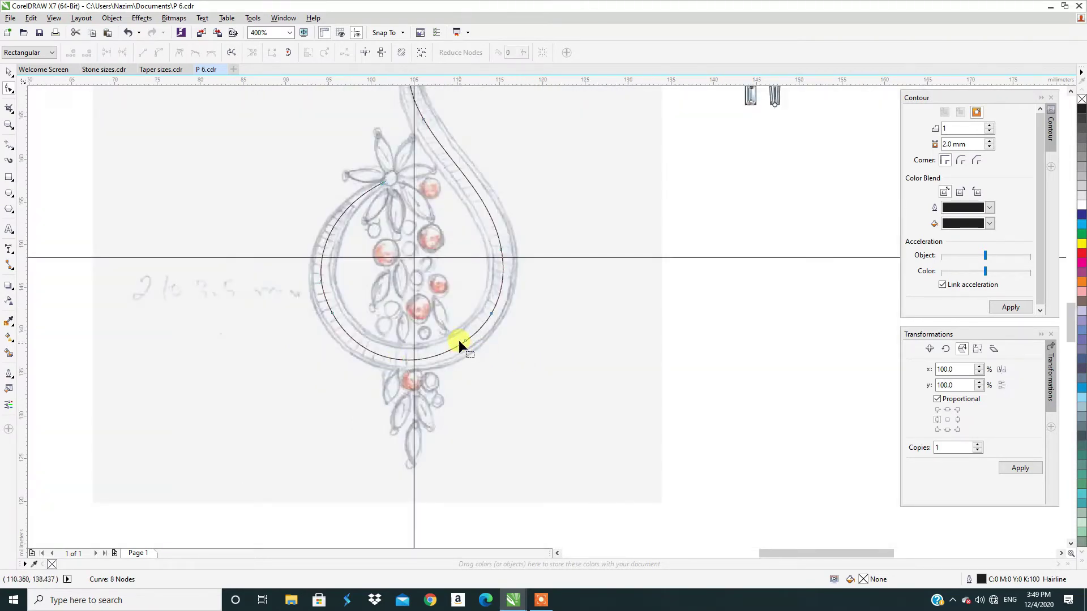
pyautogui.scroll(1, 410, 359)
pyautogui.doubleClick(392, 355)
pyautogui.scroll(-1, 379, 385)
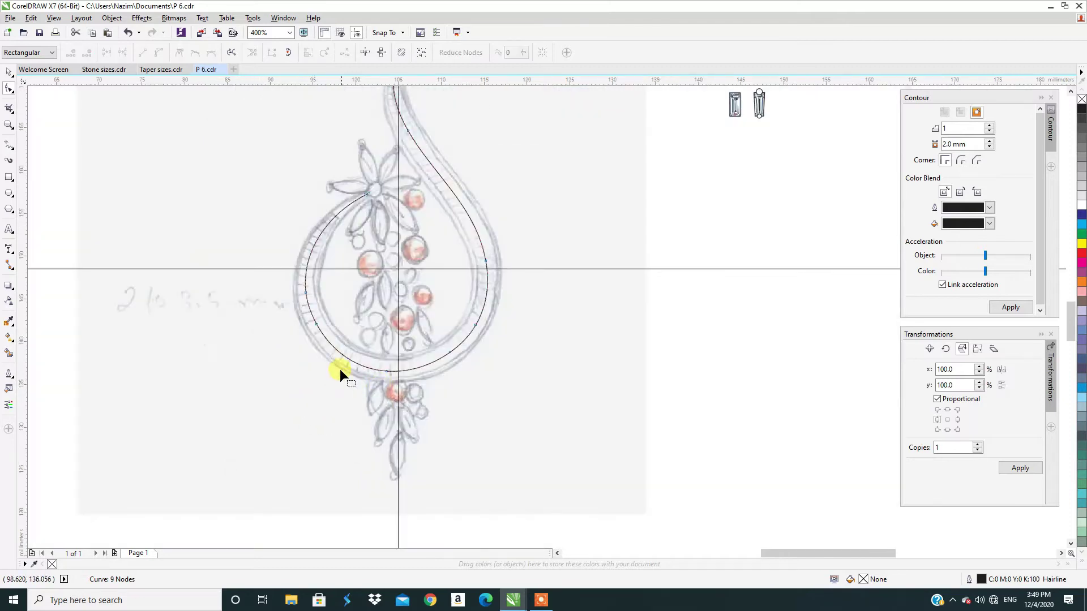
# Step: Delete the surplus node on the curve's lower-left side and leave node editing with the whole curve selected
pyautogui.scroll(1, 333, 362)
pyautogui.click(321, 313)
pyautogui.press('Delete')
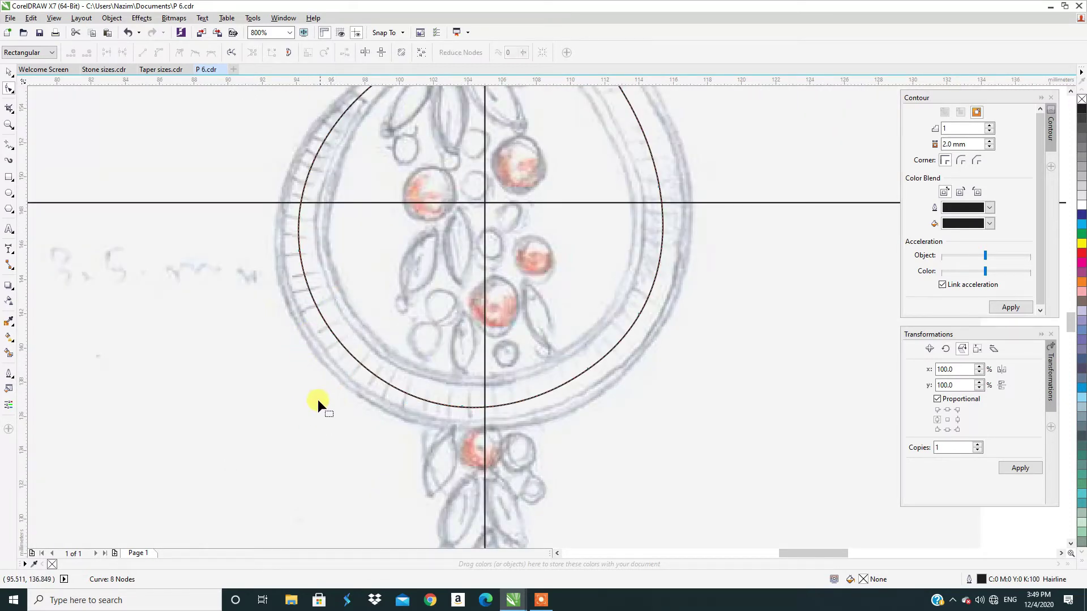
pyautogui.scroll(-1, 300, 351)
pyautogui.press('space')
pyautogui.scroll(-1, 339, 312)
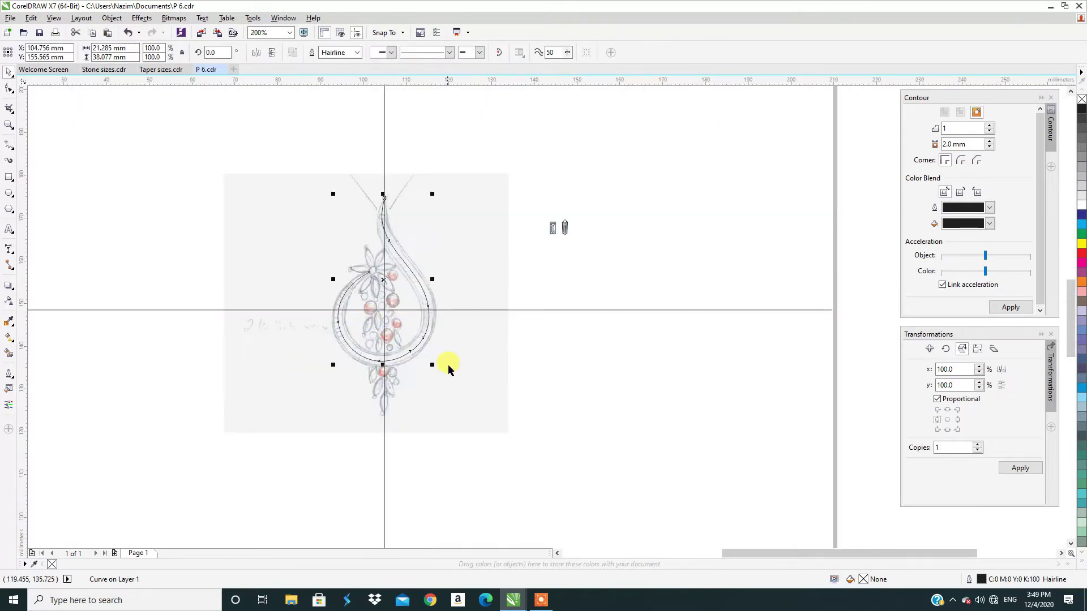
# Step: Unlock the sketch image and mirror it horizontally off to the curve's left, with zero copies
pyautogui.rightClick(465, 355)
pyautogui.click(517, 377)
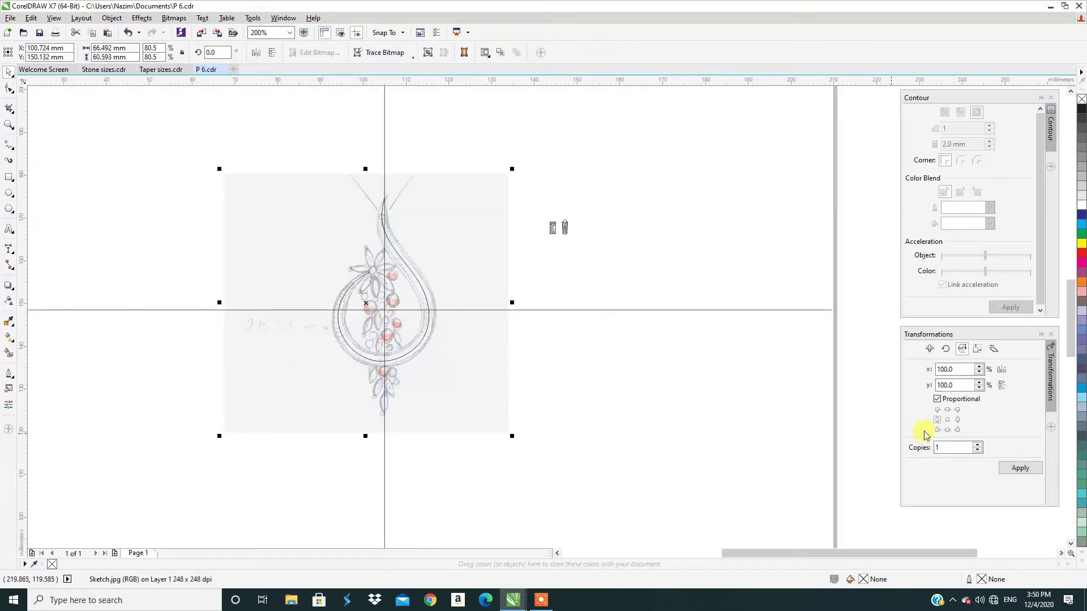
pyautogui.click(1002, 387)
pyautogui.click(977, 451)
pyautogui.click(1007, 467)
pyautogui.click(430, 442)
# Step: Delete the node at the bottom of the teardrop curve
pyautogui.scroll(1, 394, 306)
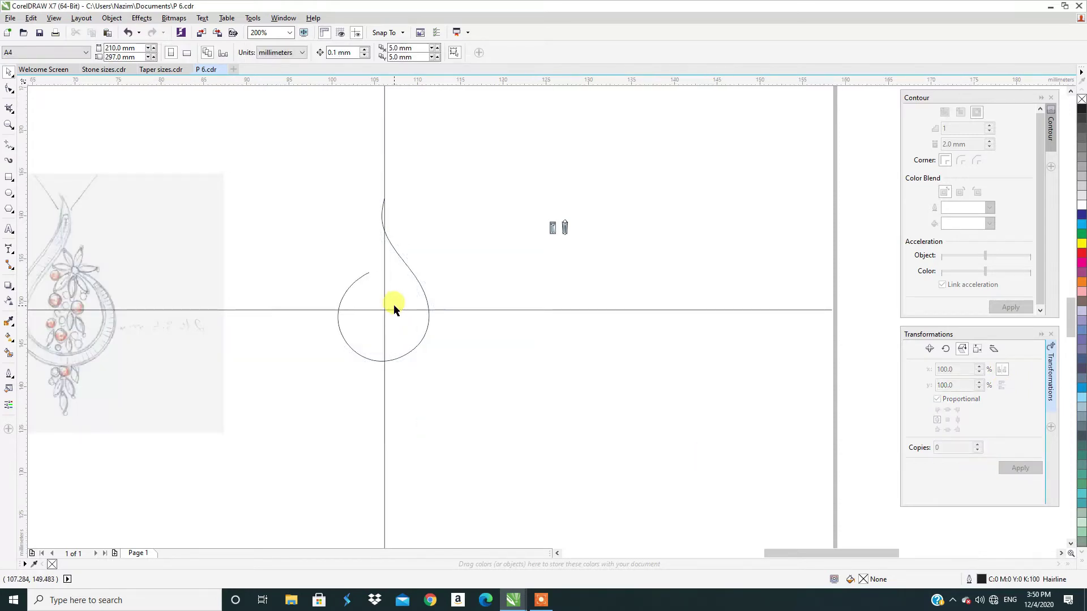
pyautogui.click(404, 365)
pyautogui.click(454, 446)
pyautogui.click(407, 401)
pyautogui.press('F10')
pyautogui.scroll(1, 374, 432)
pyautogui.moveTo(389, 376); pyautogui.dragTo(259, 435)
pyautogui.click(324, 424)
pyautogui.scroll(-1, 369, 341)
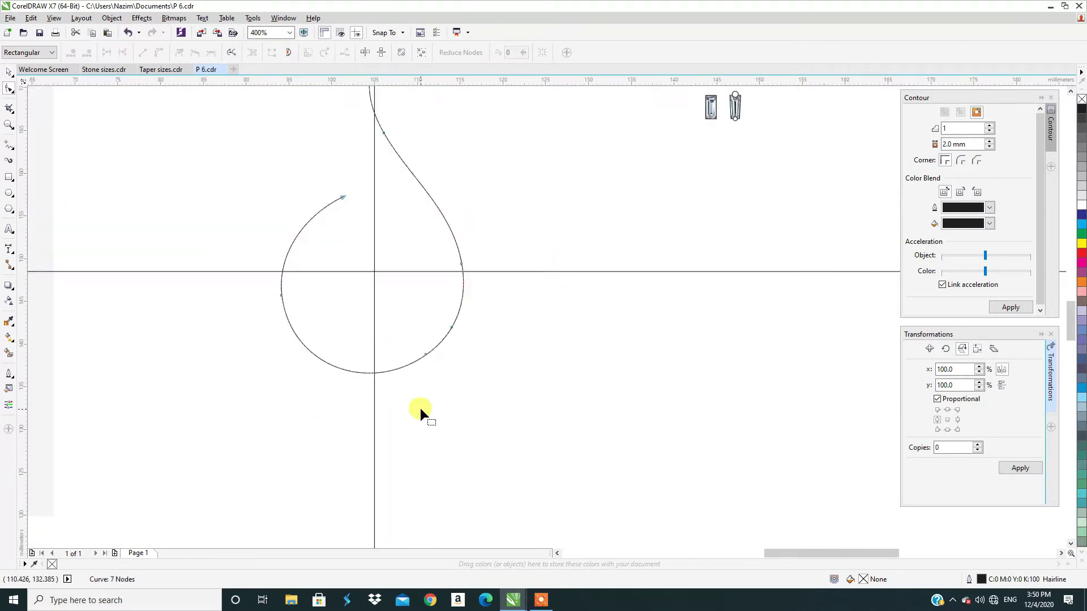
# Step: Add a node on the curve's lower-left side and nudge the lower-right node slightly down and left to even out the bottom arc
pyautogui.press('space')
pyautogui.press('space')
pyautogui.doubleClick(315, 357)
pyautogui.scroll(1, 378, 379)
pyautogui.click(482, 325)
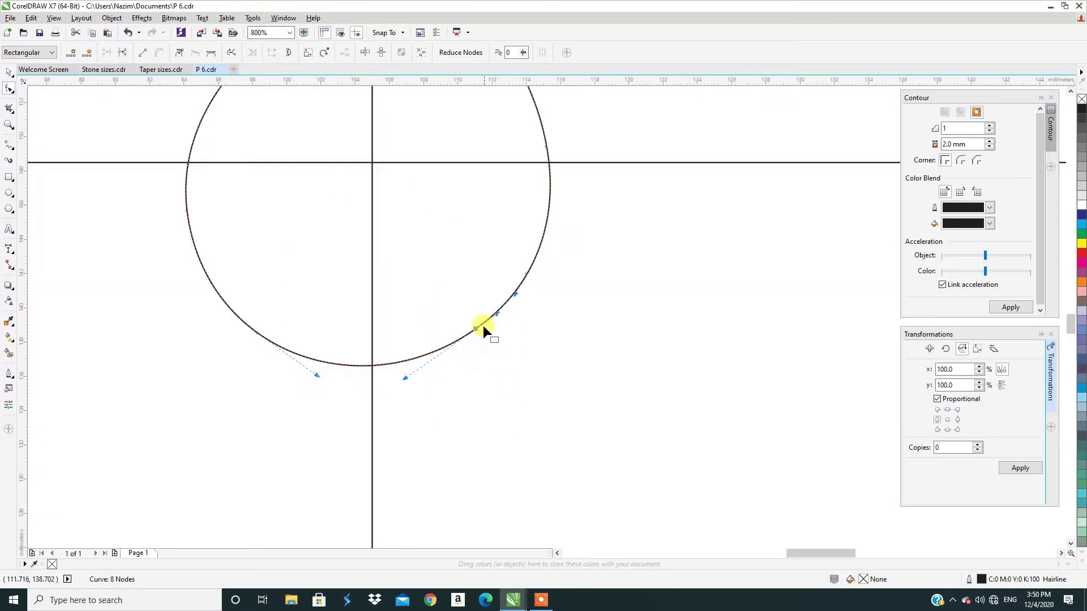
pyautogui.scroll(1, 472, 338)
pyautogui.moveTo(470, 335); pyautogui.dragTo(467, 340)
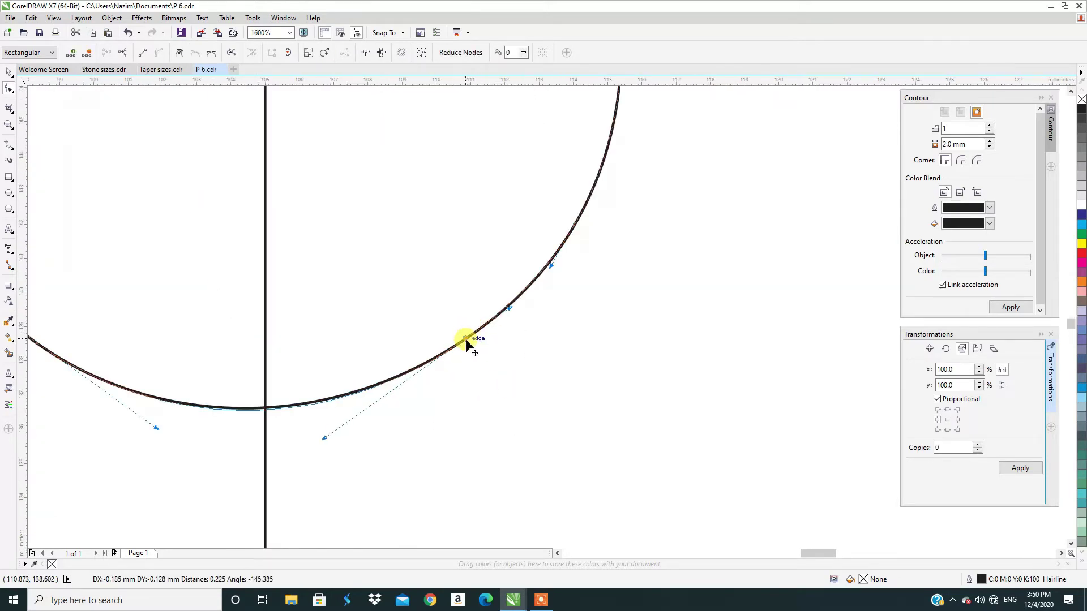
pyautogui.scroll(-2, 467, 339)
pyautogui.press('space')
pyautogui.click(451, 338)
# Step: Mirror the sketch image horizontally about its right side so it lies back under the curve, with zero copies
pyautogui.scroll(-2, 451, 338)
pyautogui.click(305, 359)
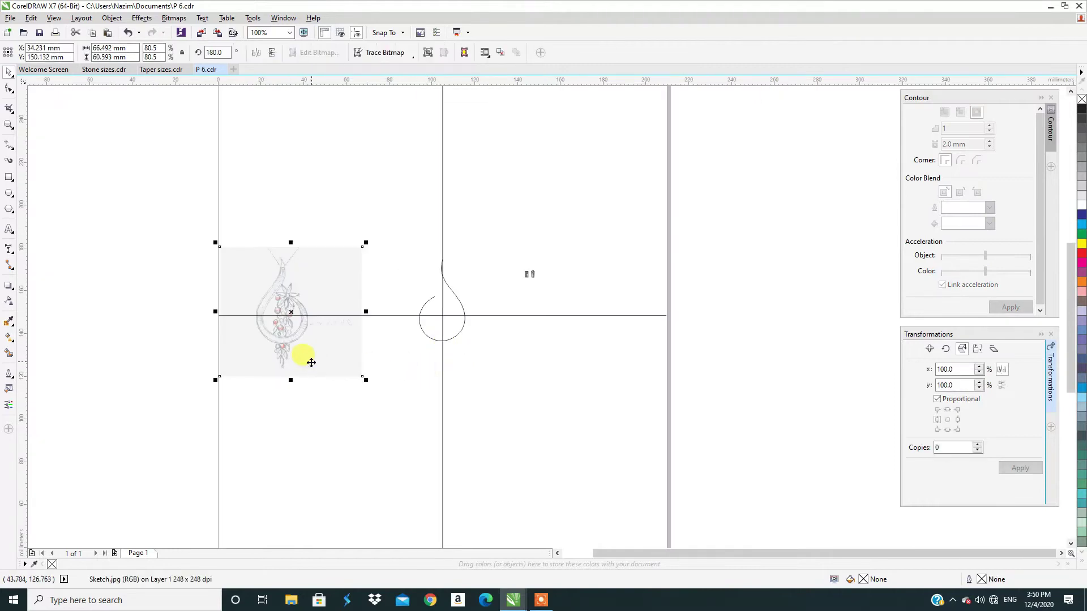
pyautogui.click(957, 422)
pyautogui.click(1005, 466)
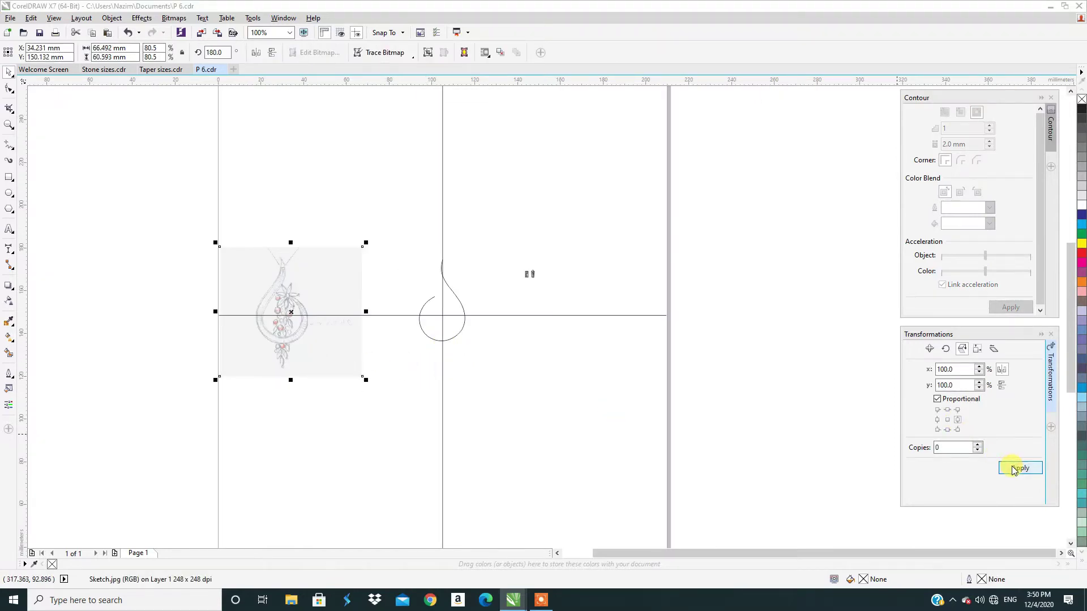
pyautogui.click(1013, 468)
pyautogui.hotkey('ctrl', 'z')
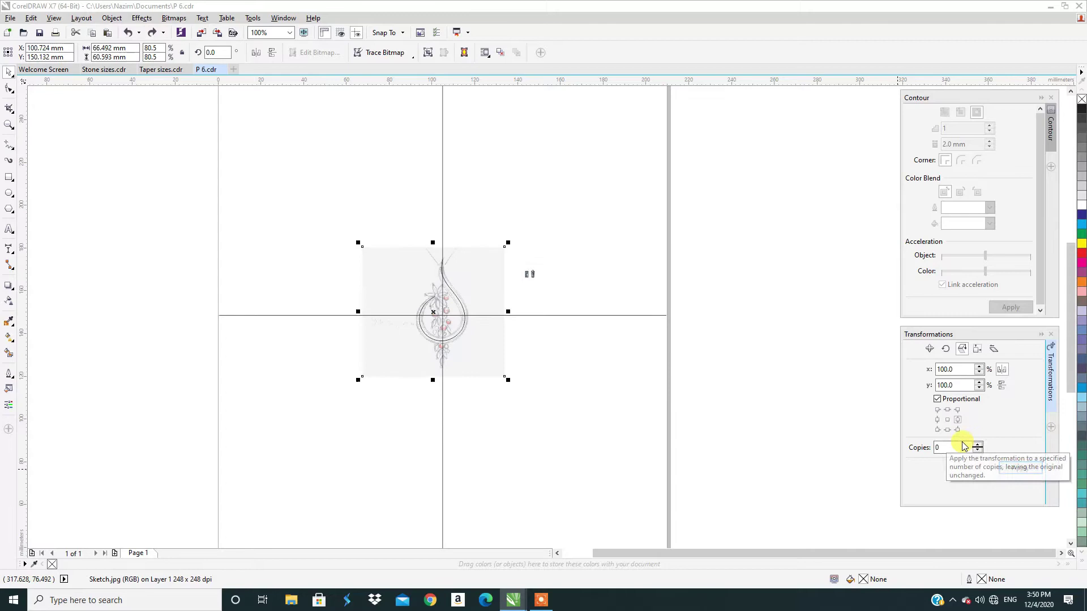
# Step: Lock the sketch image in place
pyautogui.scroll(2, 467, 345)
pyautogui.rightClick(474, 365)
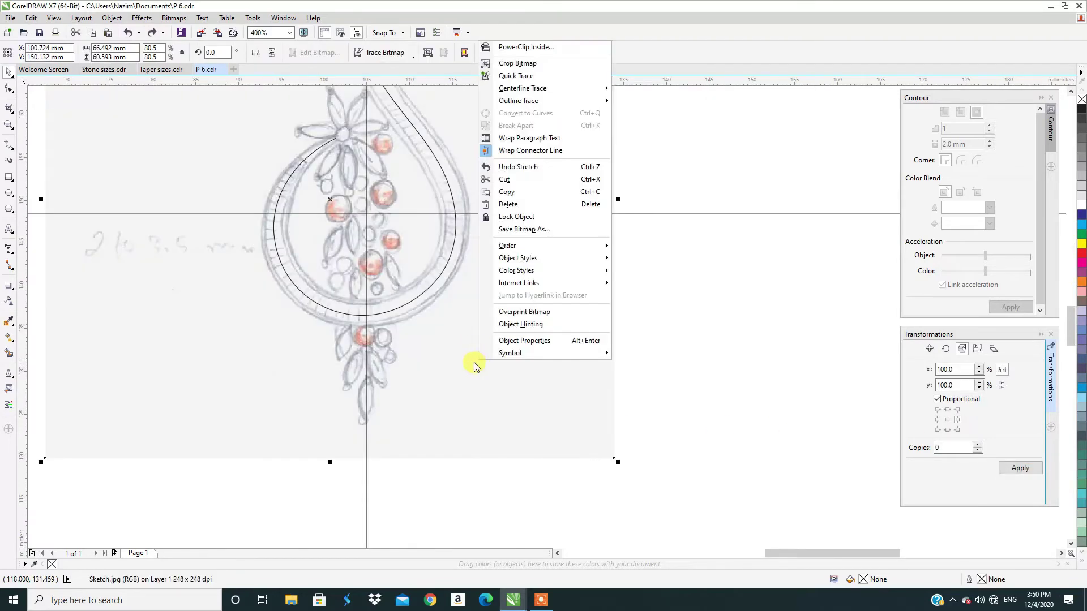
pyautogui.click(527, 217)
pyautogui.scroll(-1, 564, 373)
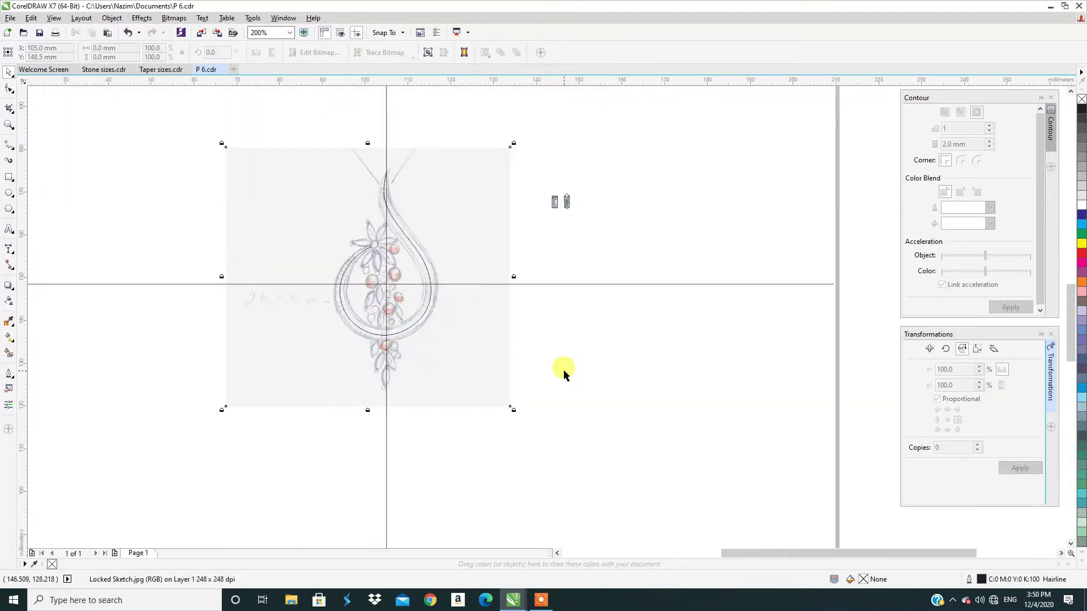
pyautogui.click(563, 369)
# Step: Place a copy of the baguette stone, rotated 90°, across the curve's right side, centred on the horizontal guide
pyautogui.scroll(1, 408, 226)
pyautogui.click(704, 179)
pyautogui.moveTo(705, 181); pyautogui.dragTo(456, 342)
pyautogui.scroll(2, 456, 342)
pyautogui.moveTo(488, 290); pyautogui.dragTo(537, 387)
pyautogui.scroll(-1, 463, 341)
pyautogui.click(463, 346)
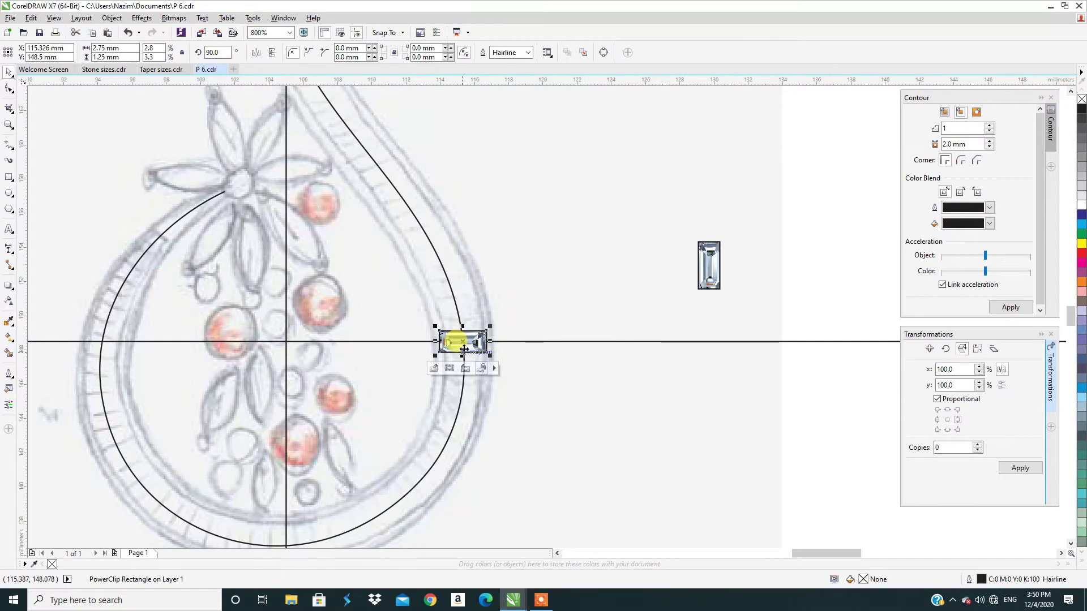
pyautogui.scroll(1, 464, 342)
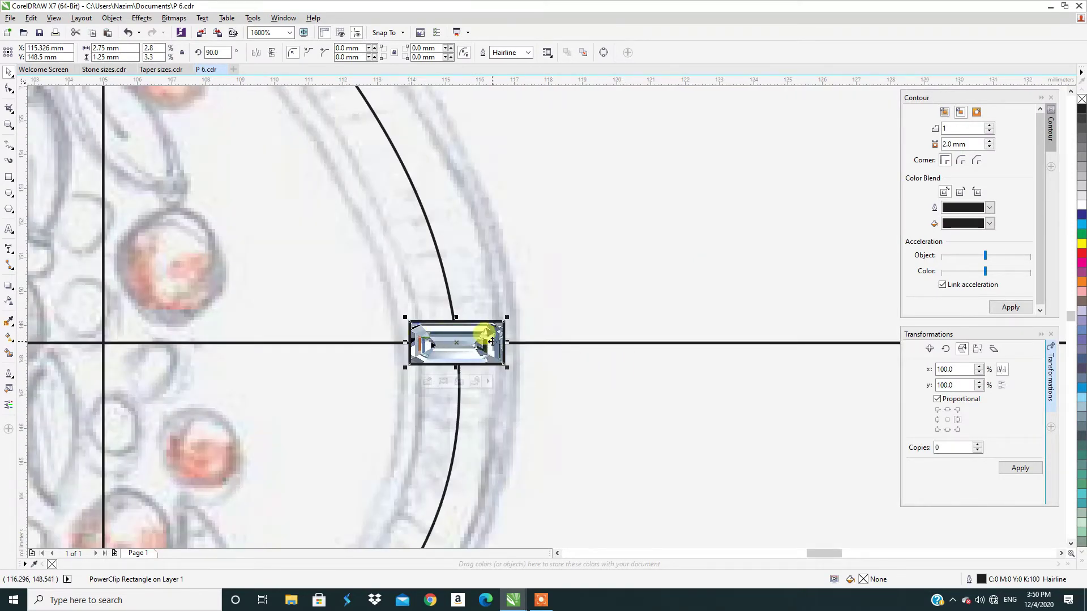
pyautogui.scroll(-1, 447, 326)
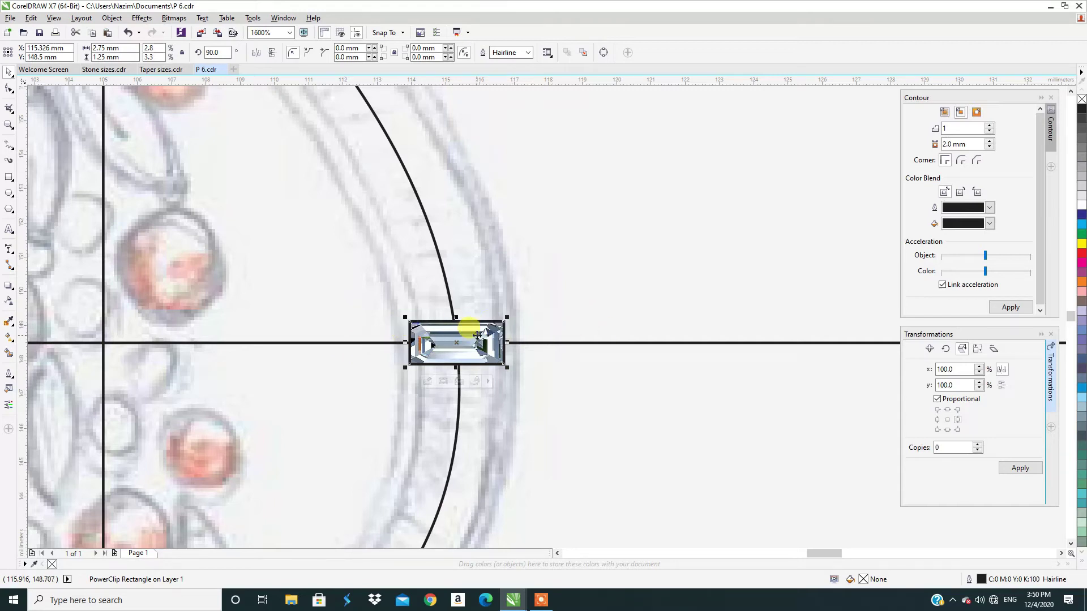
pyautogui.scroll(-1, 464, 315)
pyautogui.press('Escape')
pyautogui.click(430, 300)
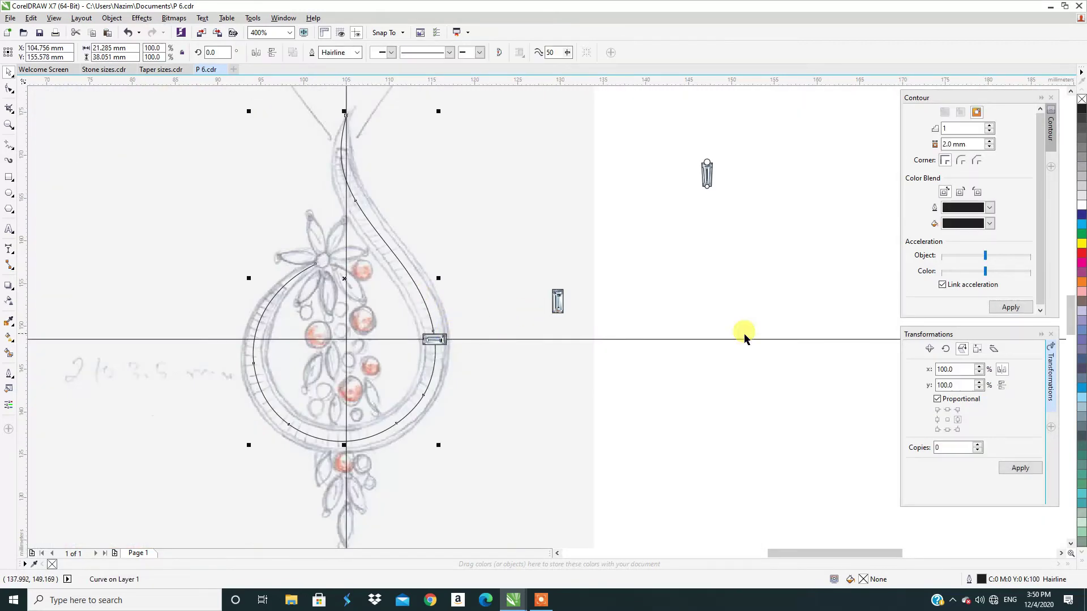
pyautogui.moveTo(967, 145); pyautogui.dragTo(915, 154)
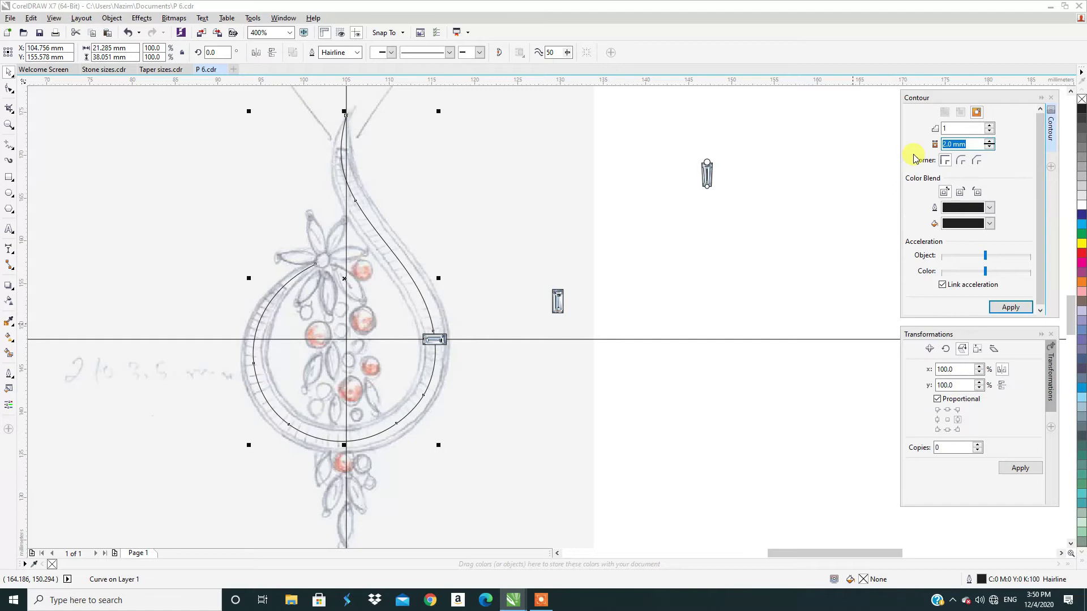
pyautogui.scroll(3, 421, 340)
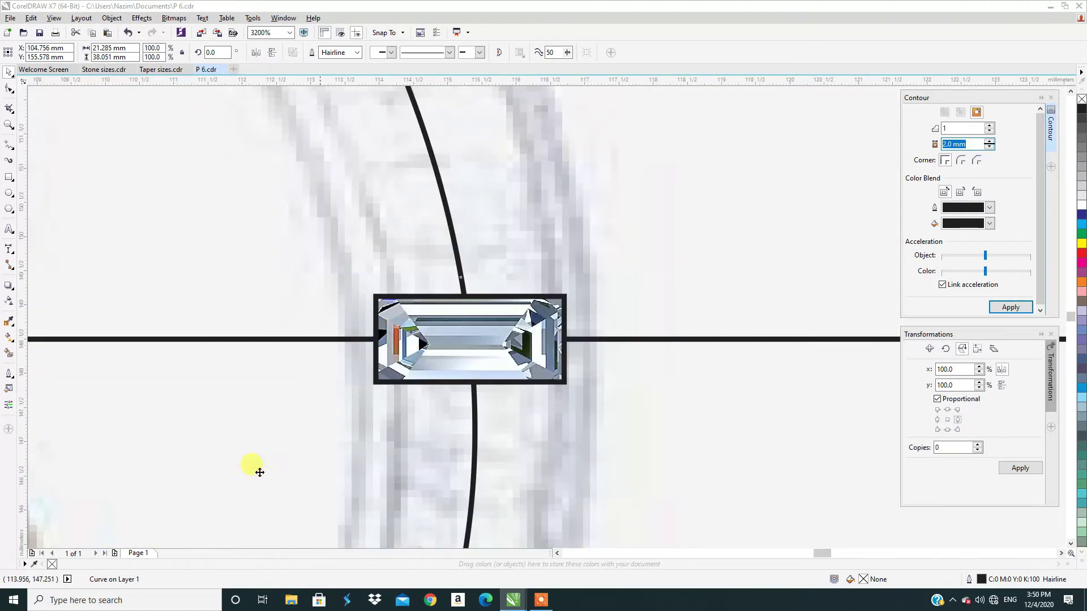
# Step: Open the Windows Calculator and minimize it to return to the drawing
pyautogui.click(24, 606)
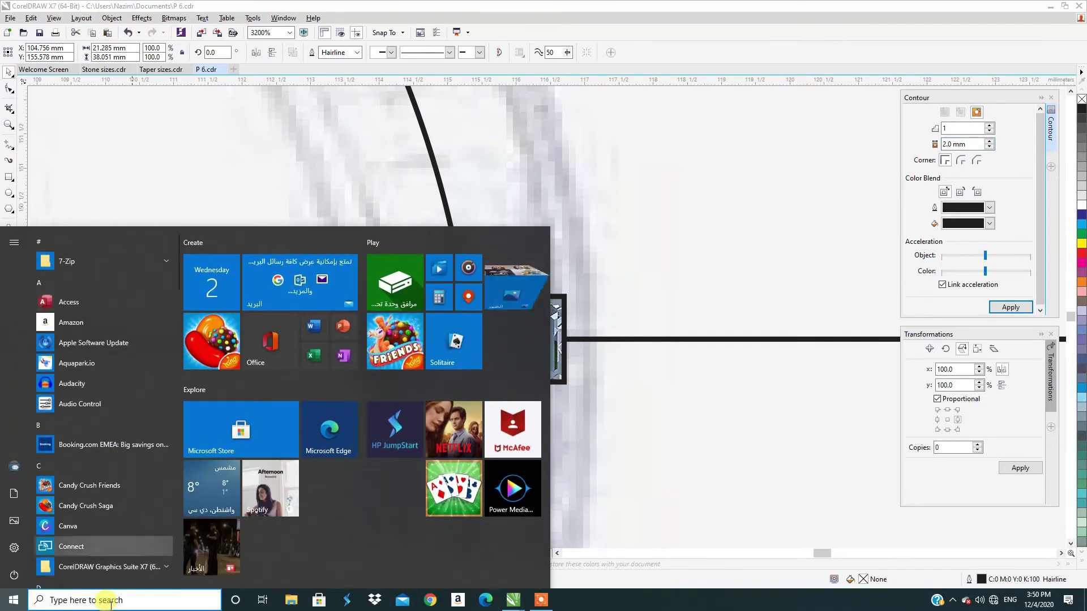
pyautogui.click(604, 509)
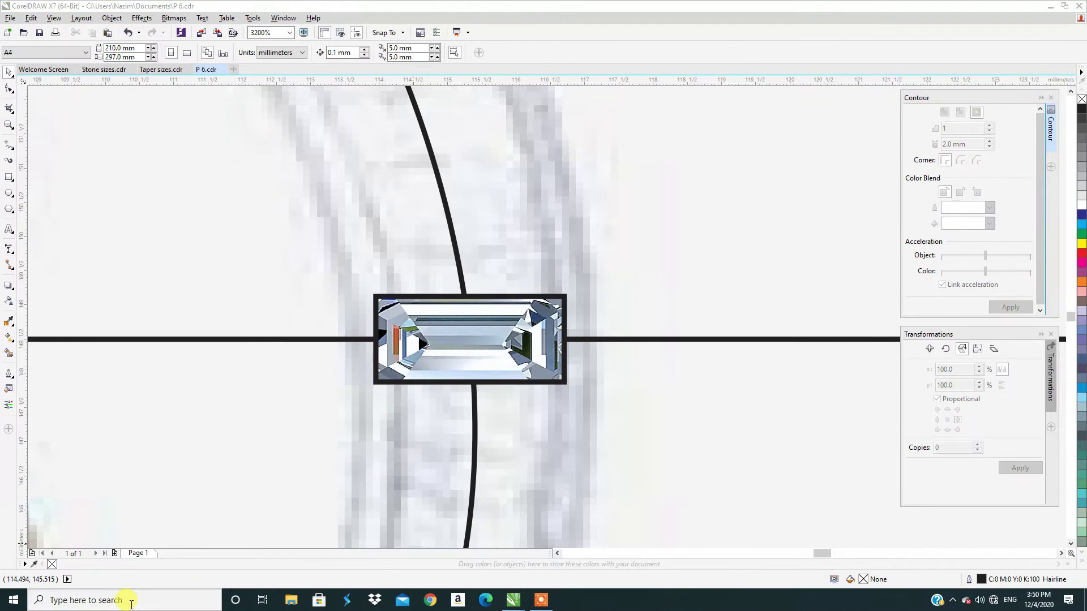
pyautogui.click(130, 599)
pyautogui.click(109, 385)
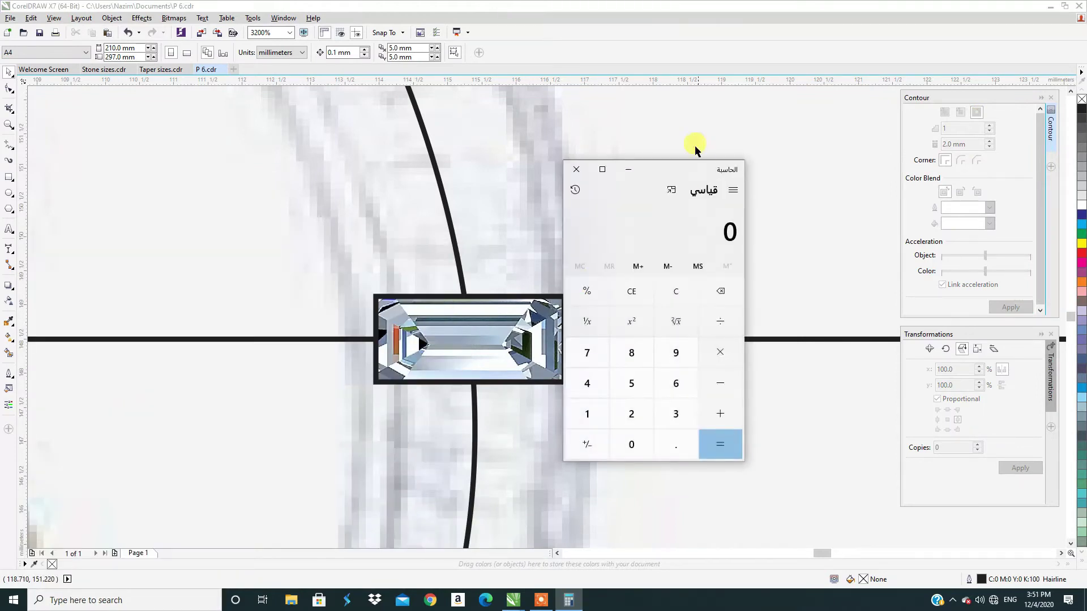
pyautogui.click(630, 170)
pyautogui.click(671, 363)
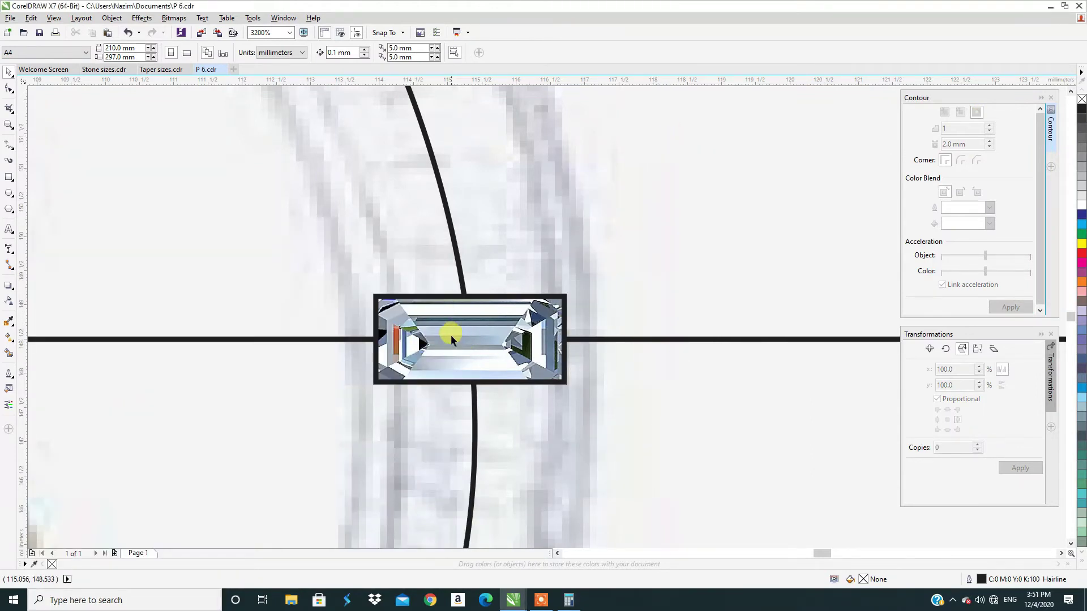
# Step: With the placed baguette selected, set the contour offset to 1.6 mm
pyautogui.scroll(-2, 451, 335)
pyautogui.click(453, 338)
pyautogui.scroll(2, 454, 338)
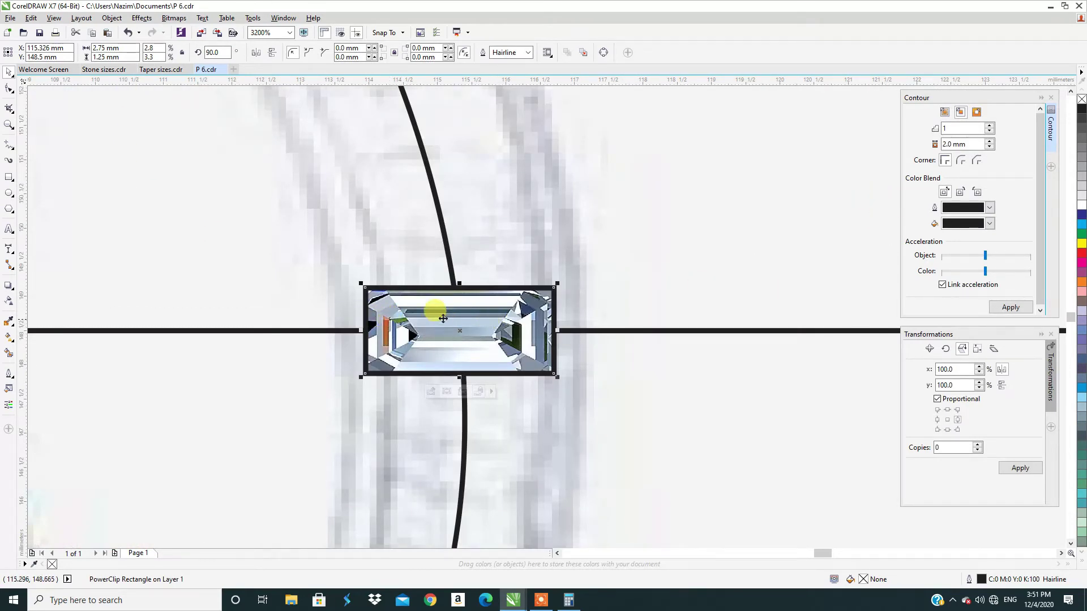
pyautogui.scroll(-1, 399, 311)
pyautogui.moveTo(975, 144); pyautogui.dragTo(899, 158)
pyautogui.write('1.6')
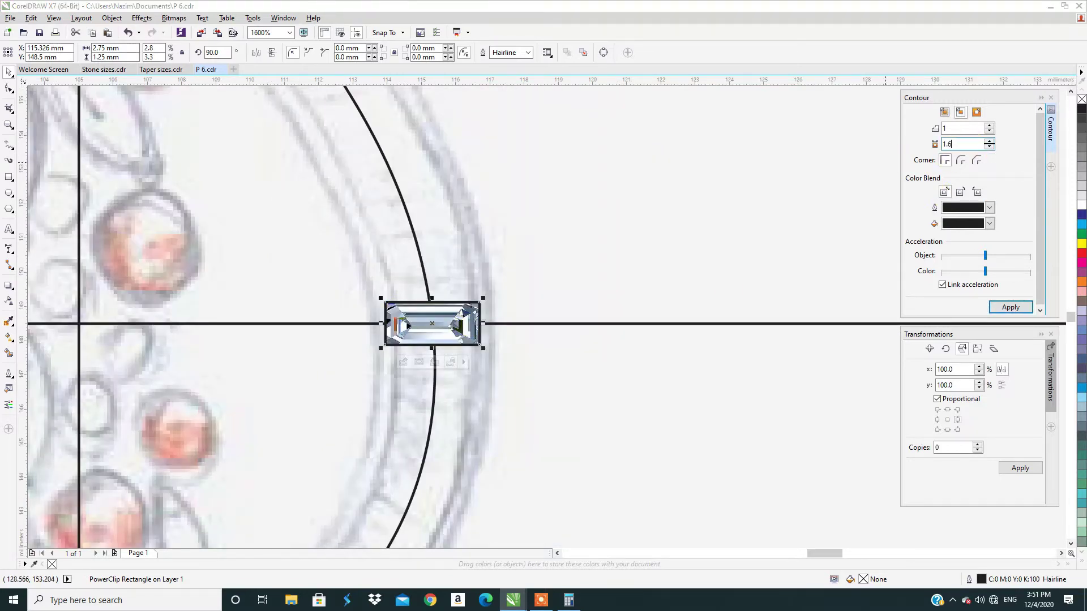
pyautogui.press('Return')
pyautogui.click(590, 263)
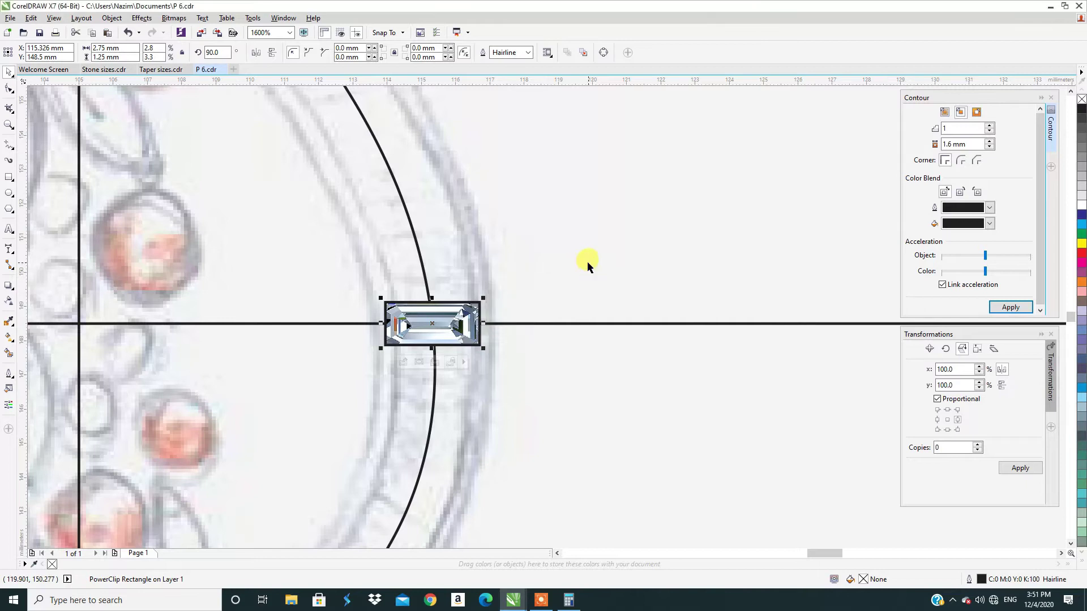
# Step: Try a one-step 1.6 mm outside contour on the baguette and undo it
pyautogui.click(977, 113)
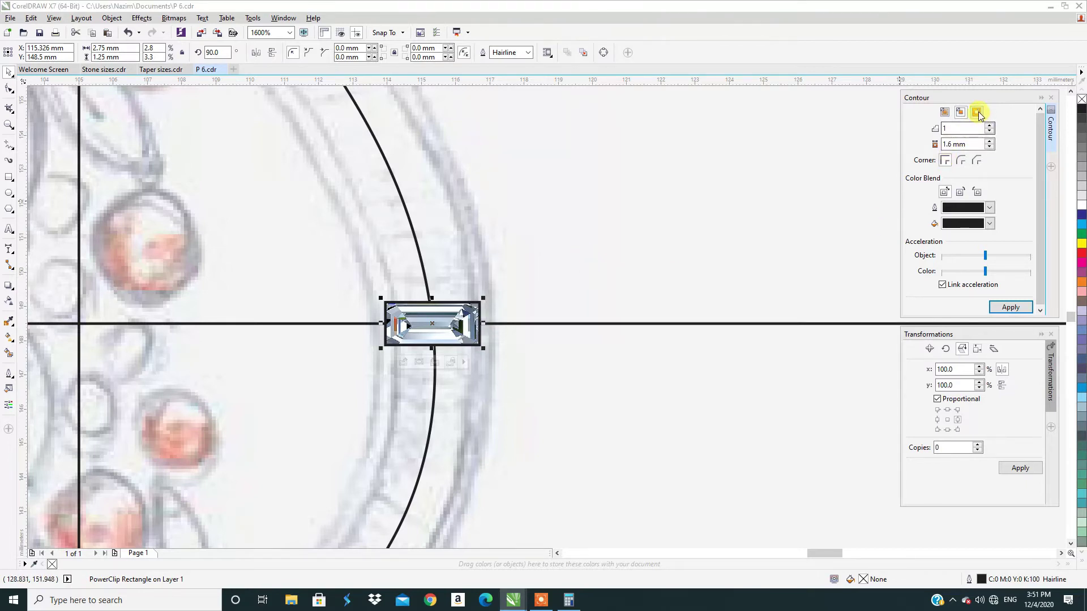
pyautogui.moveTo(974, 145); pyautogui.dragTo(912, 155)
pyautogui.write('1.6')
pyautogui.press('Return')
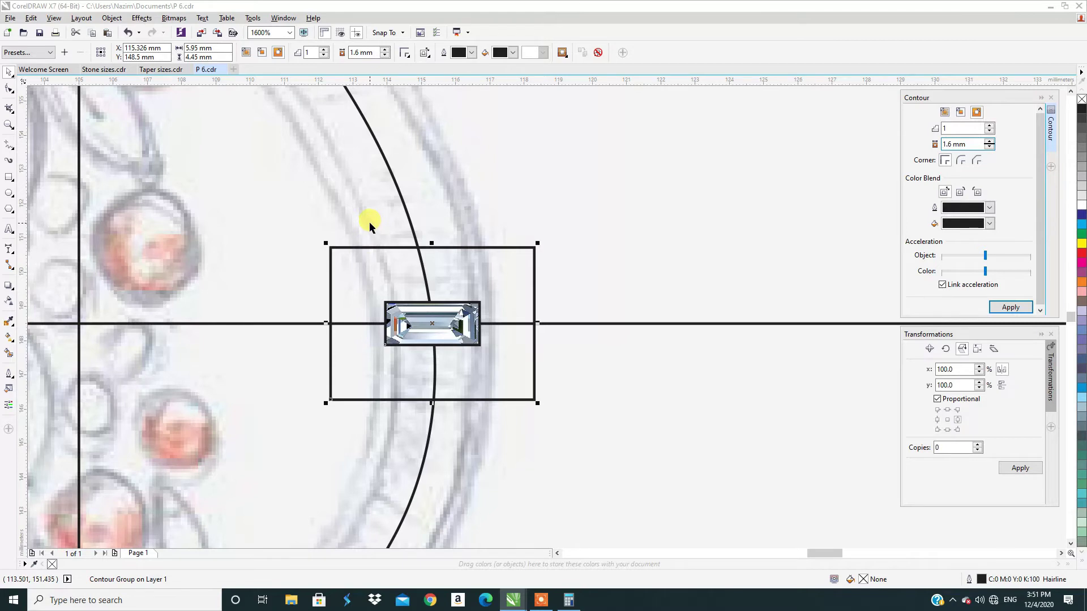
pyautogui.click(468, 189)
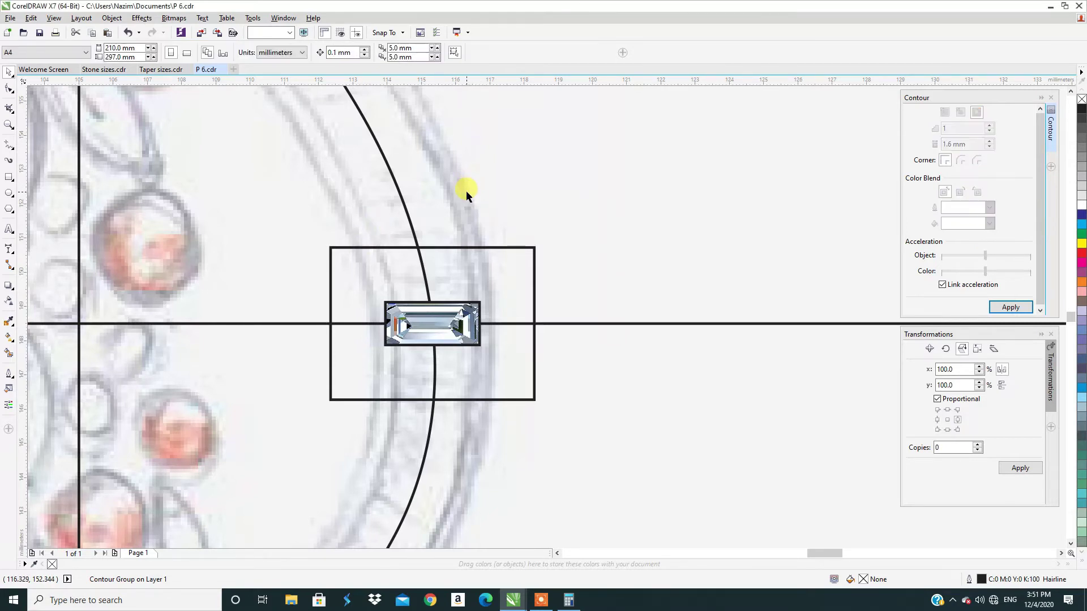
pyautogui.scroll(-3, 370, 252)
pyautogui.scroll(3, 399, 255)
pyautogui.hotkey('ctrl', 'z')
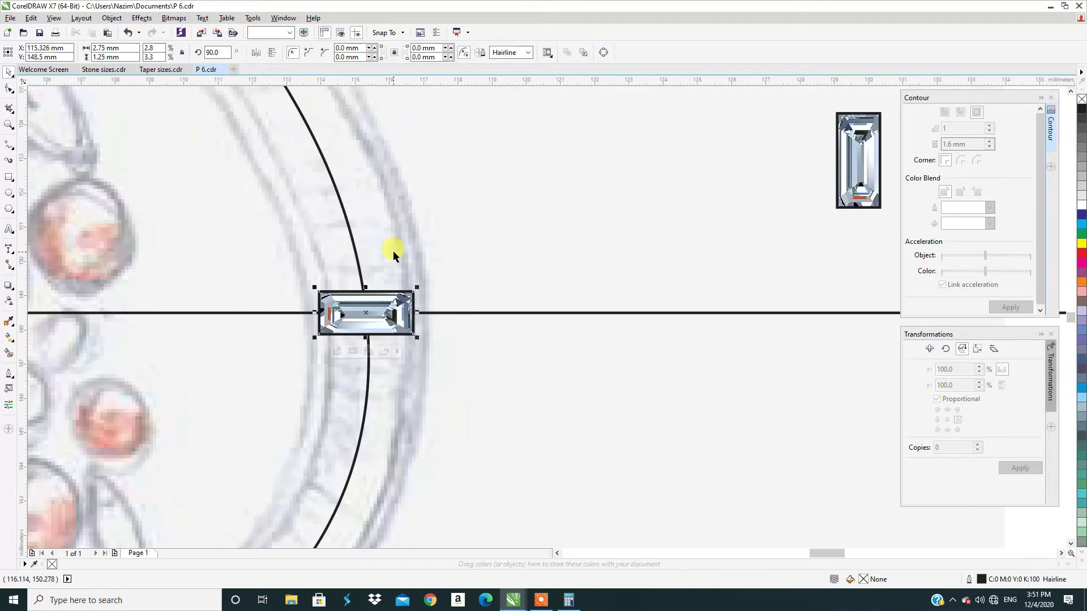
# Step: Apply a one-step outside contour with a 1.6 mm offset to the teardrop curve
pyautogui.click(419, 242)
pyautogui.click(356, 249)
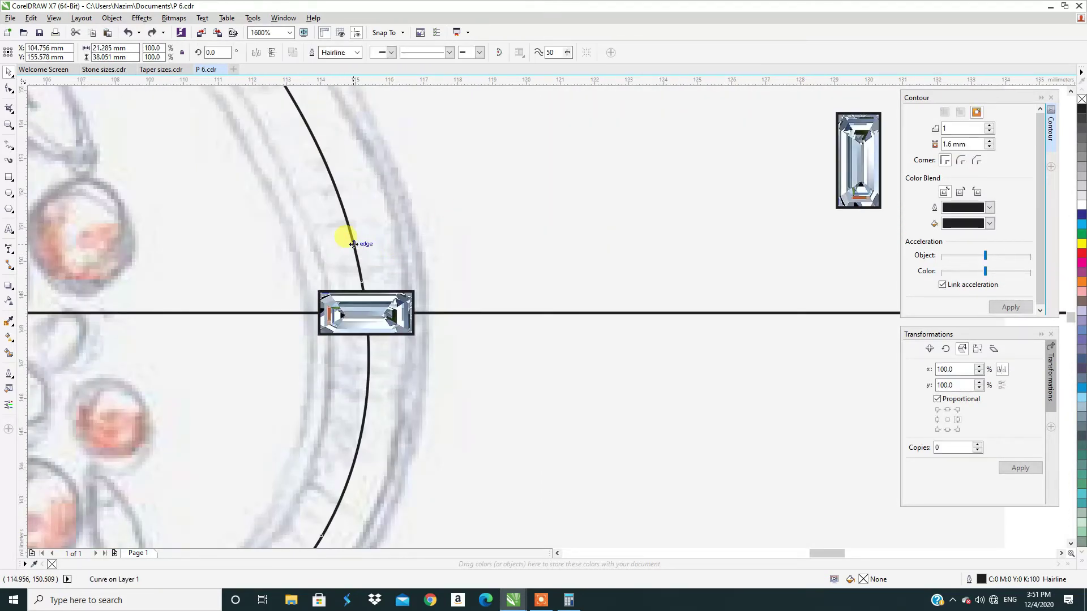
pyautogui.scroll(-4, 351, 249)
pyautogui.scroll(1, 339, 242)
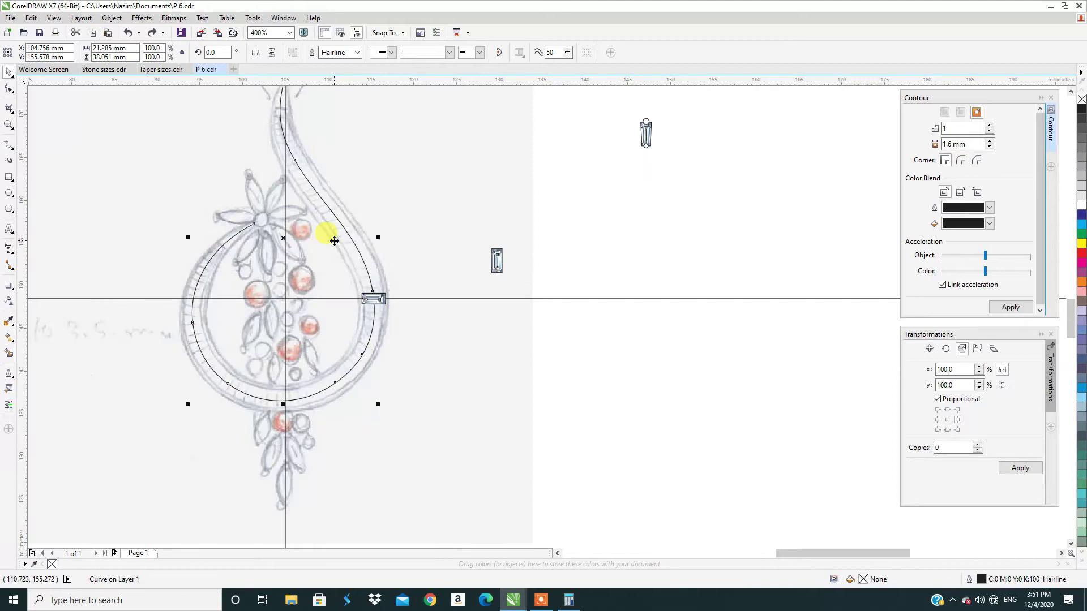
pyautogui.click(1010, 307)
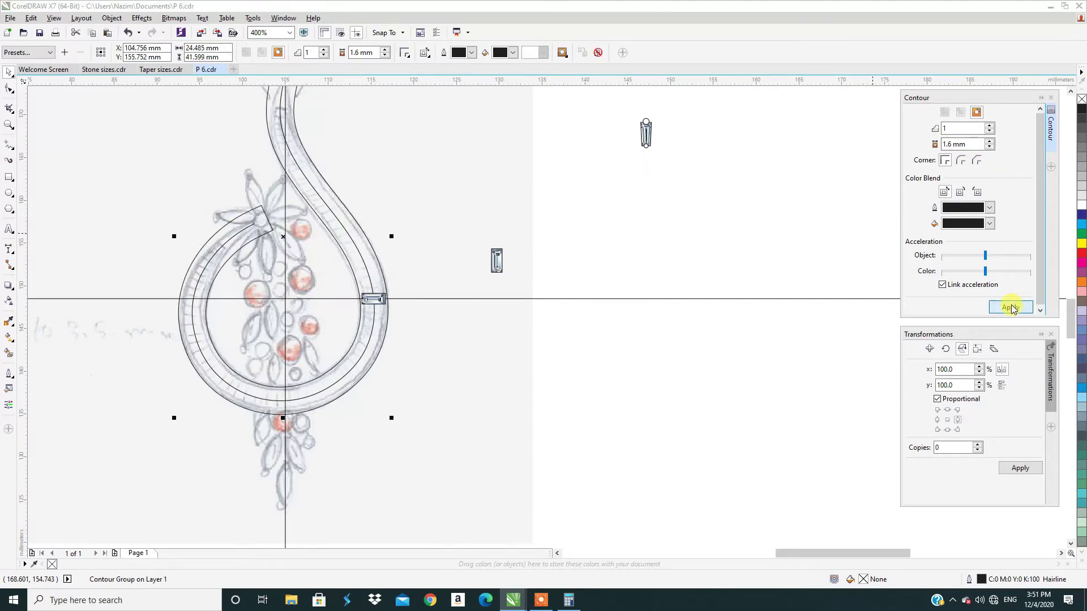
# Step: Examine how the baguette fits between the contour lines and how the contour follows the sketched band
pyautogui.scroll(2, 365, 300)
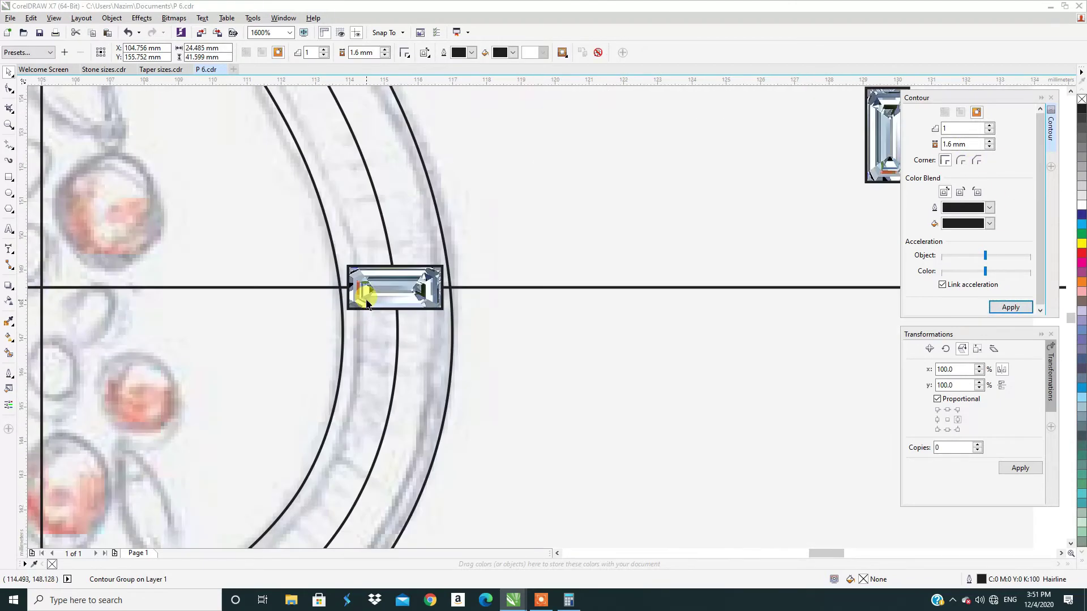
pyautogui.scroll(-3, 367, 304)
pyautogui.scroll(1, 365, 289)
pyautogui.scroll(1, 362, 280)
pyautogui.scroll(-1, 360, 279)
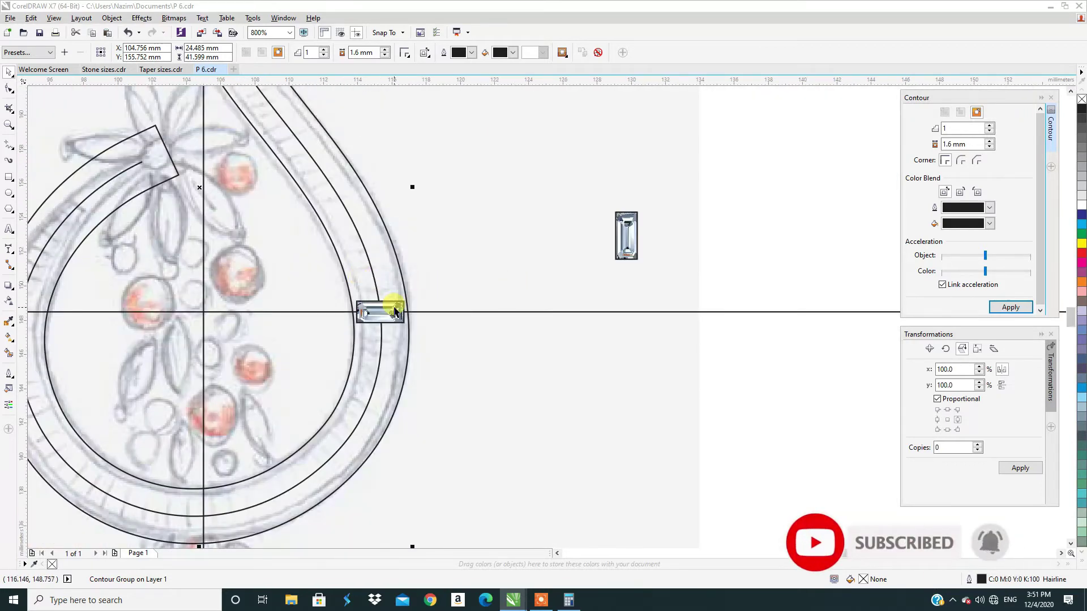
pyautogui.scroll(3, 394, 311)
pyautogui.scroll(-1, 351, 304)
pyautogui.scroll(-2, 351, 303)
pyautogui.scroll(1, 396, 305)
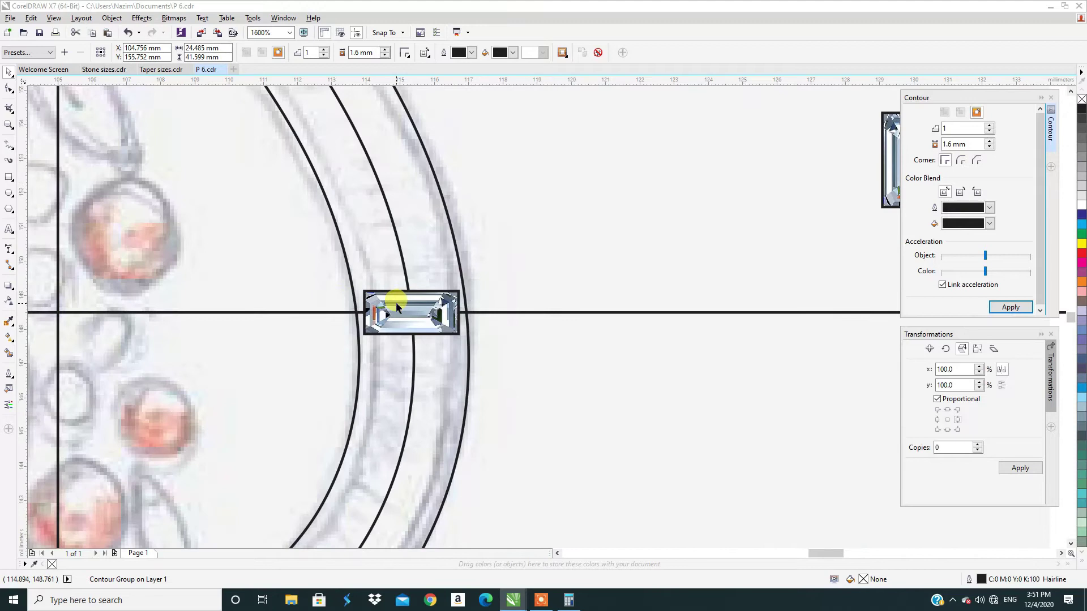
pyautogui.scroll(-1, 396, 307)
pyautogui.click(525, 333)
pyautogui.scroll(-2, 363, 287)
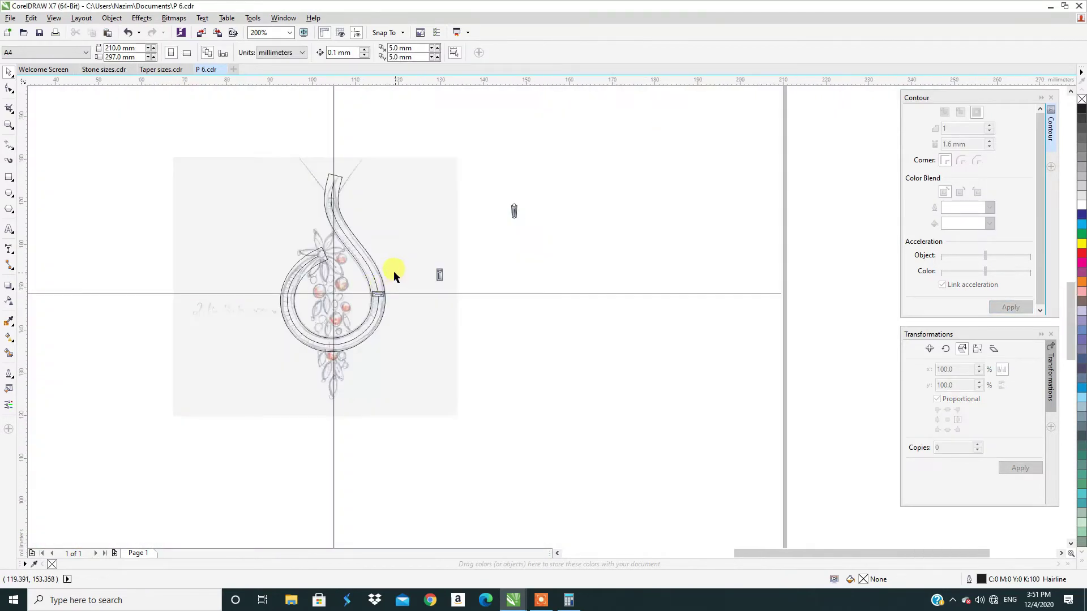
# Step: Select the teardrop's contour group and break it apart into editable curves
pyautogui.scroll(2, 393, 271)
pyautogui.click(409, 271)
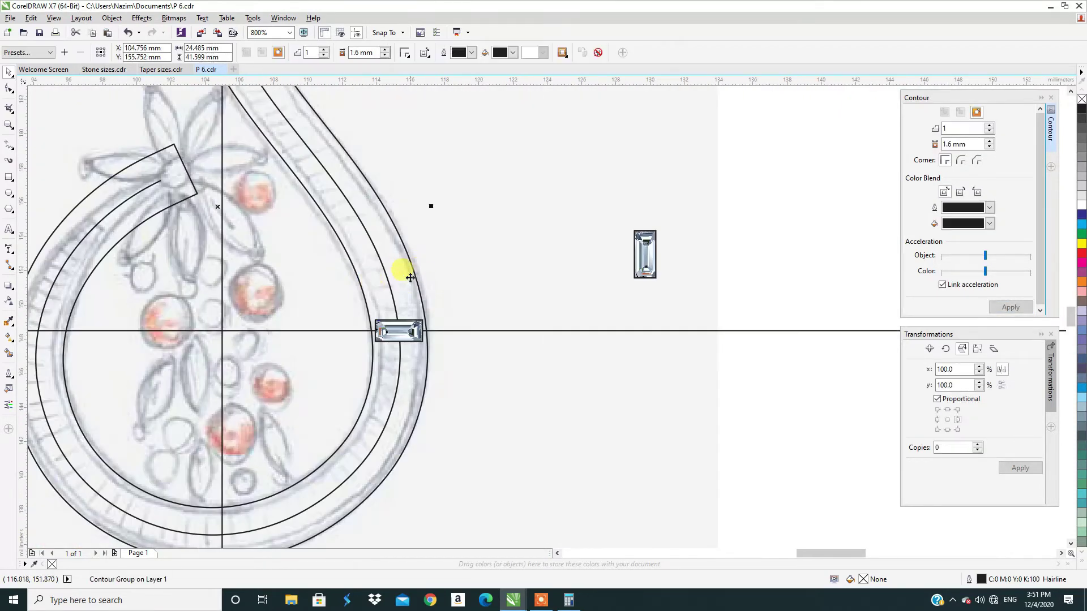
pyautogui.scroll(1, 398, 286)
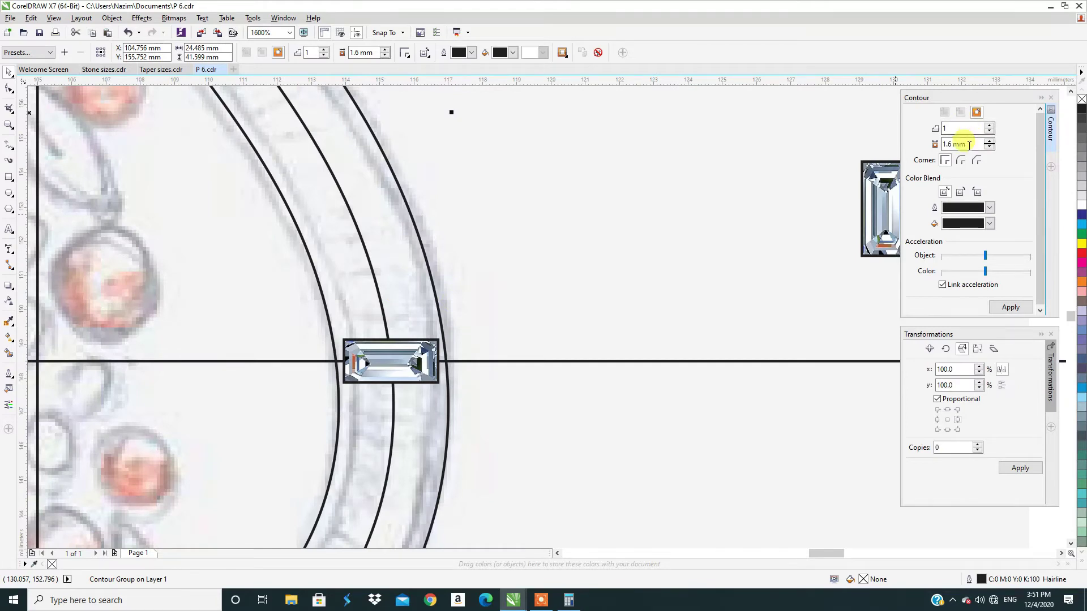
pyautogui.click(453, 287)
pyautogui.click(428, 272)
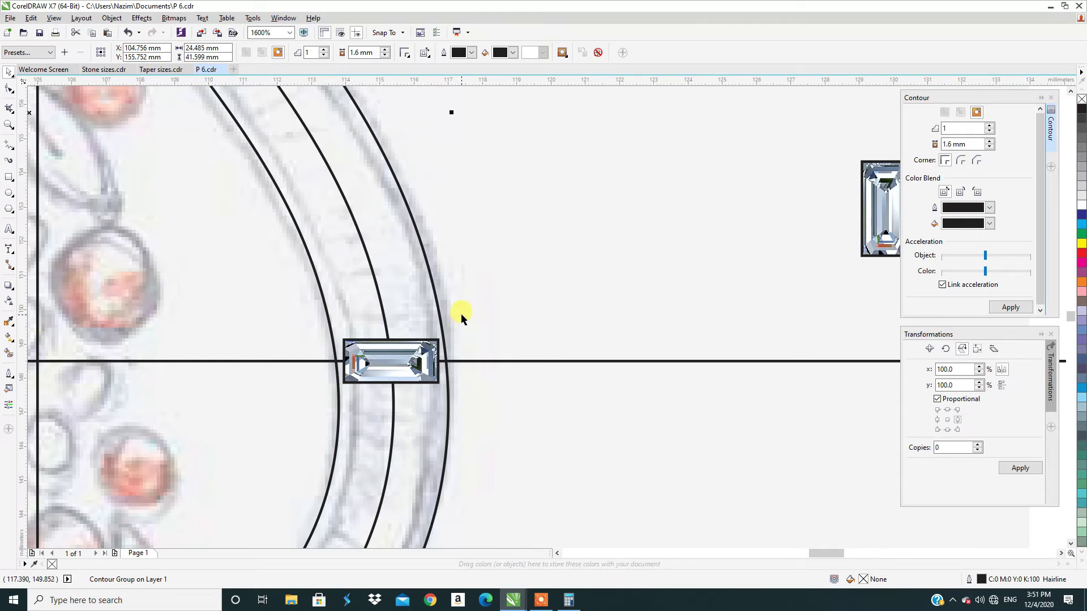
pyautogui.hotkey('ctrl', 'k')
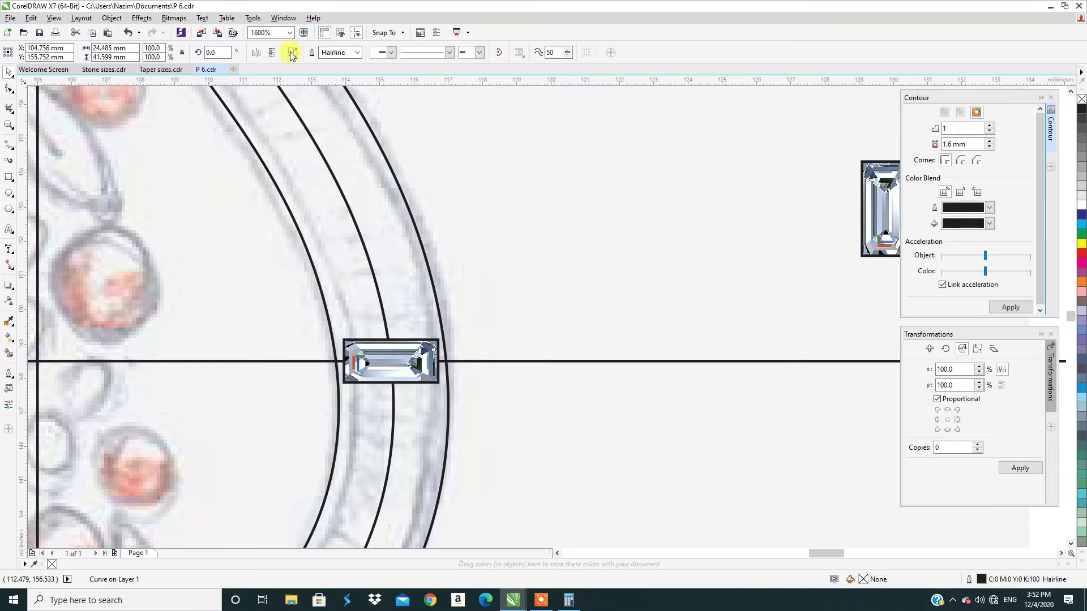
# Step: Try a one-step 0.6 mm contour on the band curve, first outside and then inside, and undo it
pyautogui.click(408, 178)
pyautogui.click(395, 176)
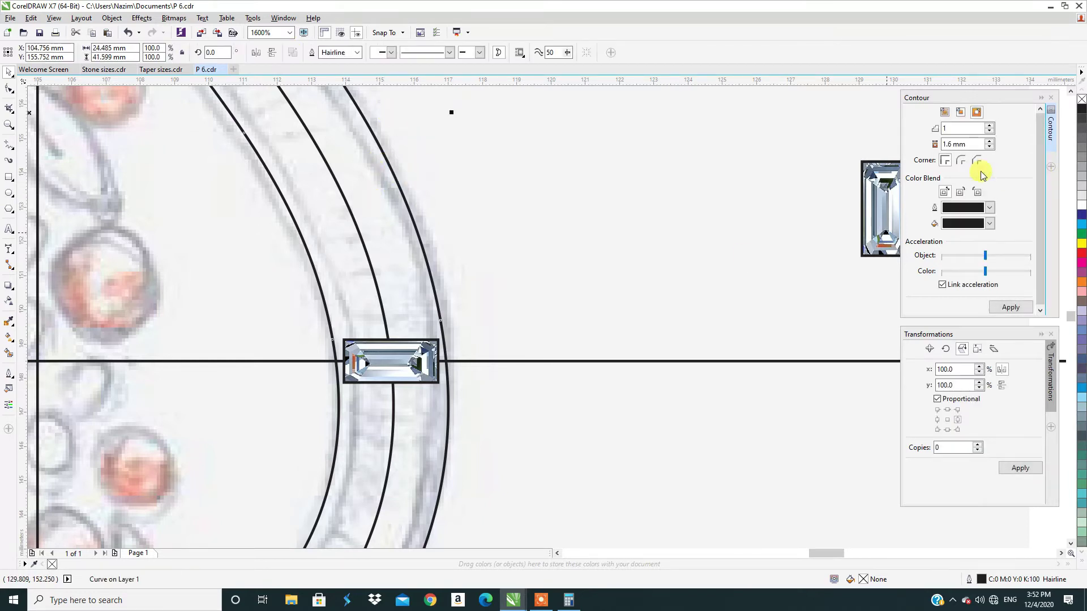
pyautogui.doubleClick(978, 143)
pyautogui.write('.6')
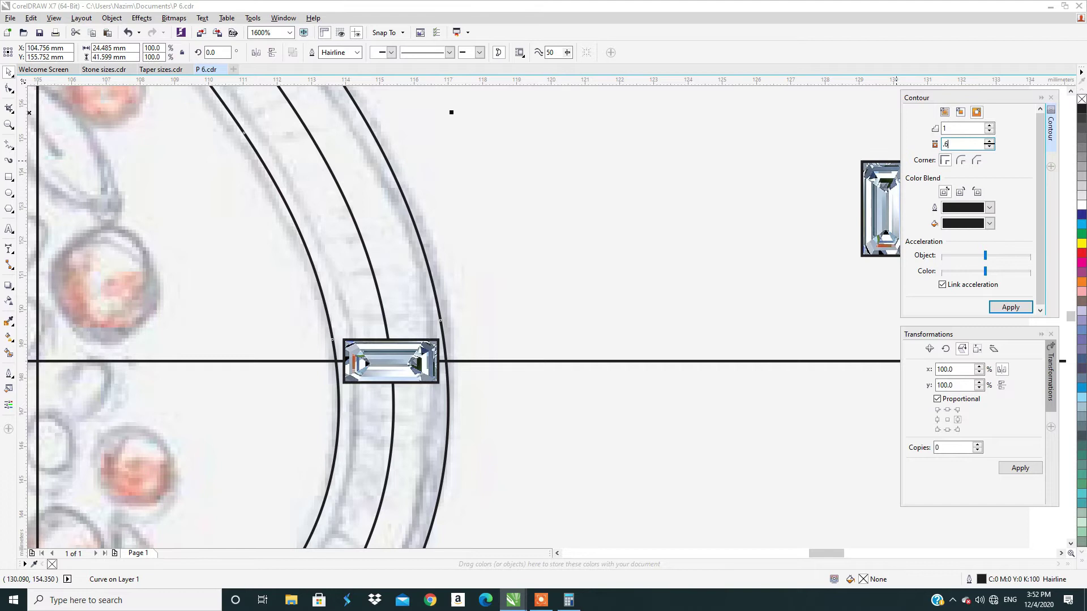
pyautogui.press('Return')
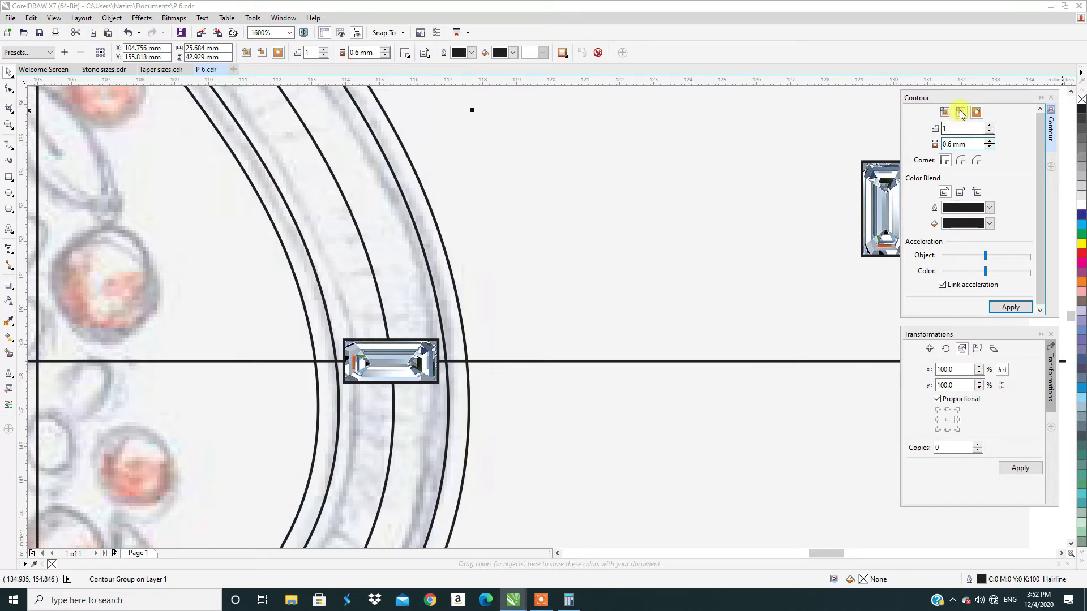
pyautogui.click(1012, 315)
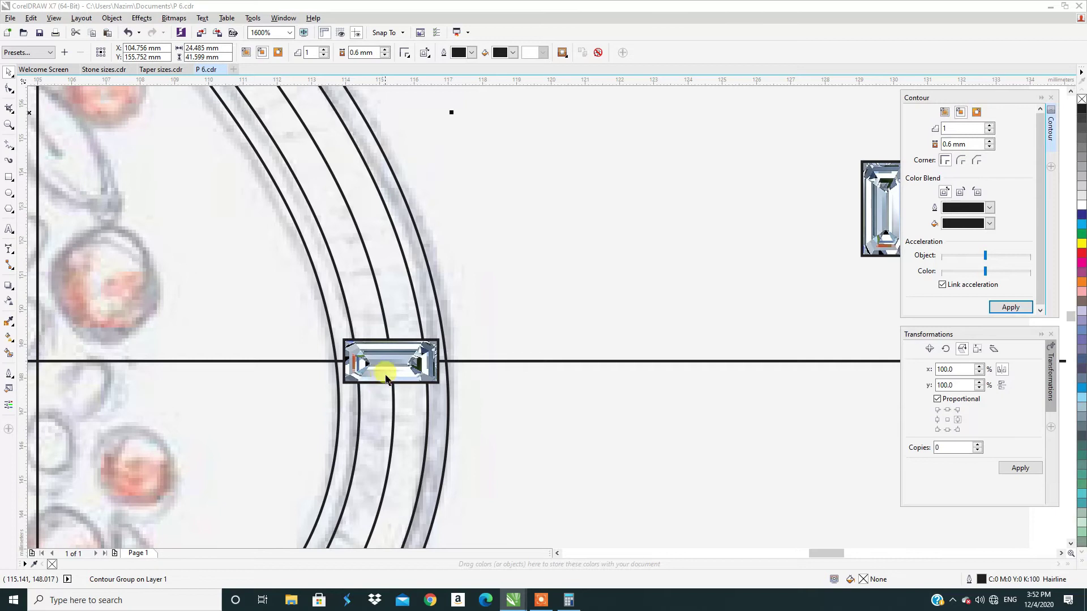
pyautogui.click(127, 33)
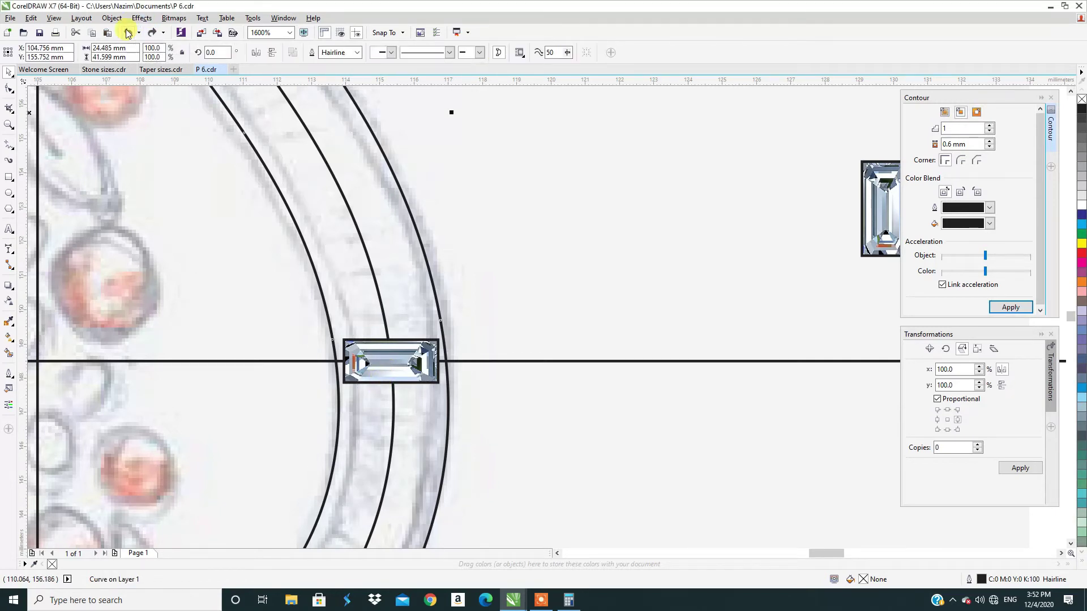
# Step: Move the horizontal baguette off the band to the empty area right of the sketch
pyautogui.scroll(-2, 316, 317)
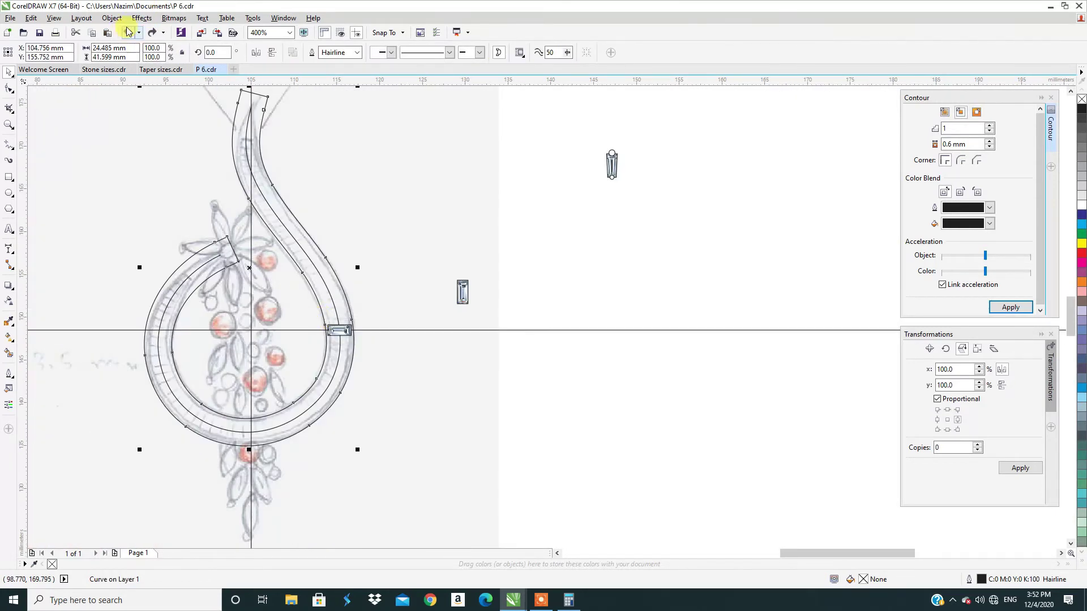
pyautogui.click(397, 348)
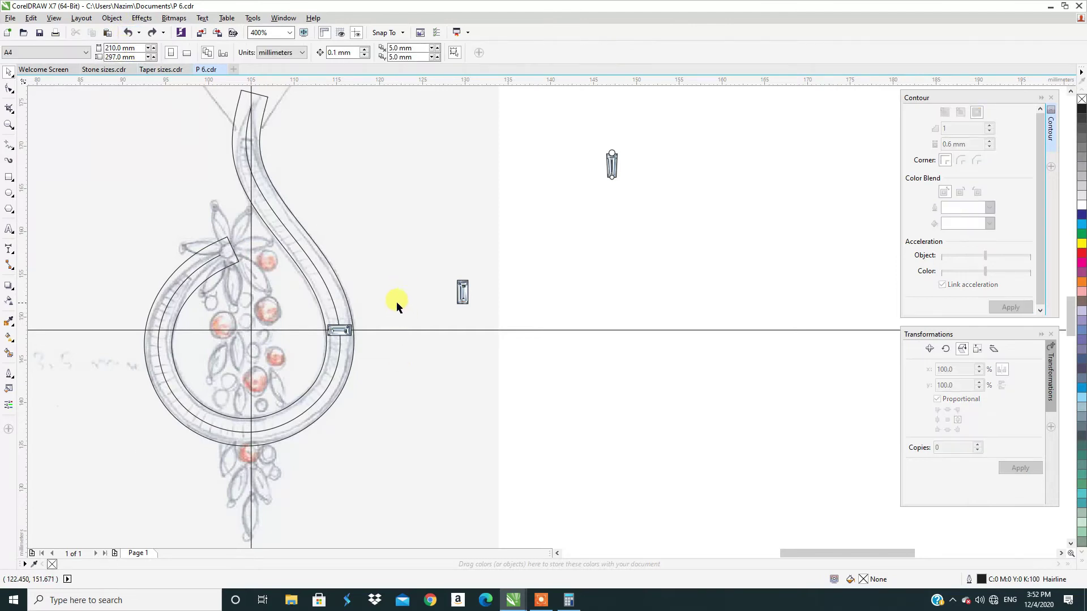
pyautogui.click(330, 328)
pyautogui.moveTo(330, 327); pyautogui.dragTo(617, 308)
pyautogui.click(450, 366)
pyautogui.scroll(-2, 436, 364)
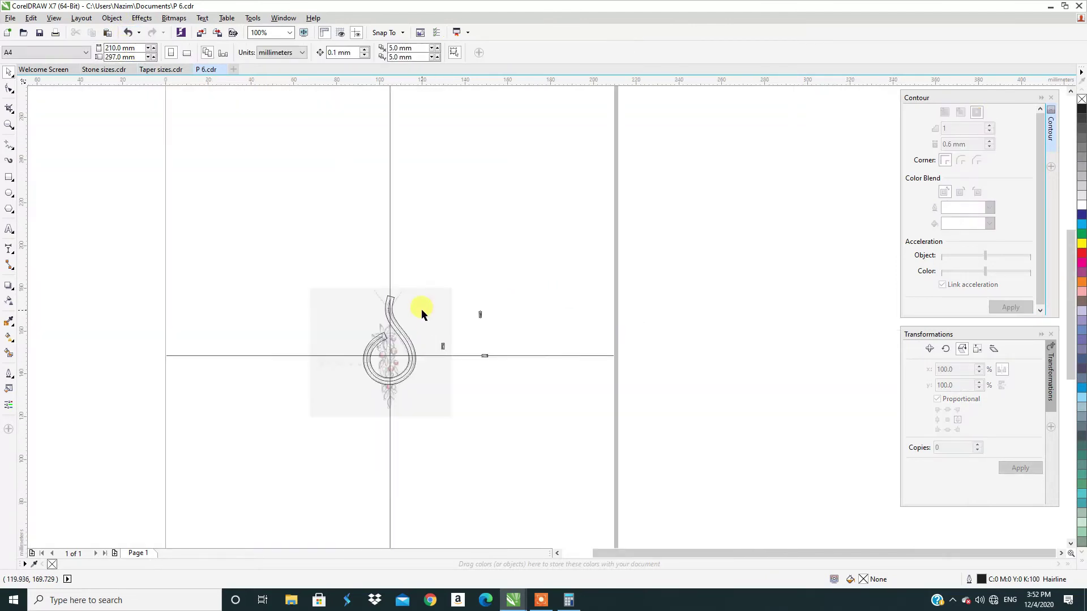
# Step: Break the combined band curve apart to separate its centre line from the surrounding outline
pyautogui.scroll(3, 421, 314)
pyautogui.click(410, 266)
pyautogui.scroll(-2, 409, 296)
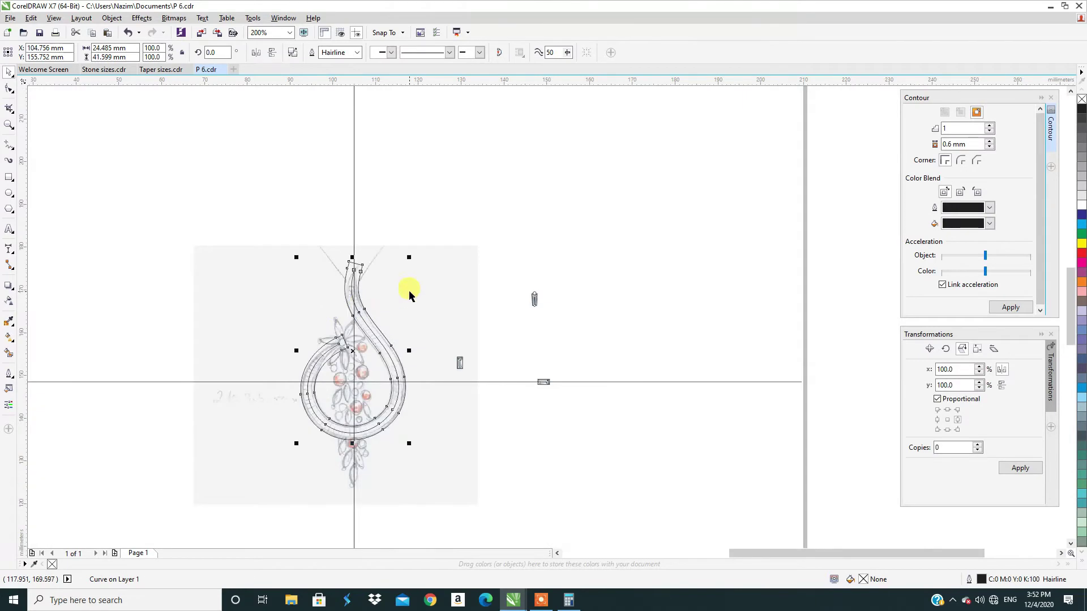
pyautogui.click(409, 293)
pyautogui.scroll(3, 352, 272)
pyautogui.click(362, 330)
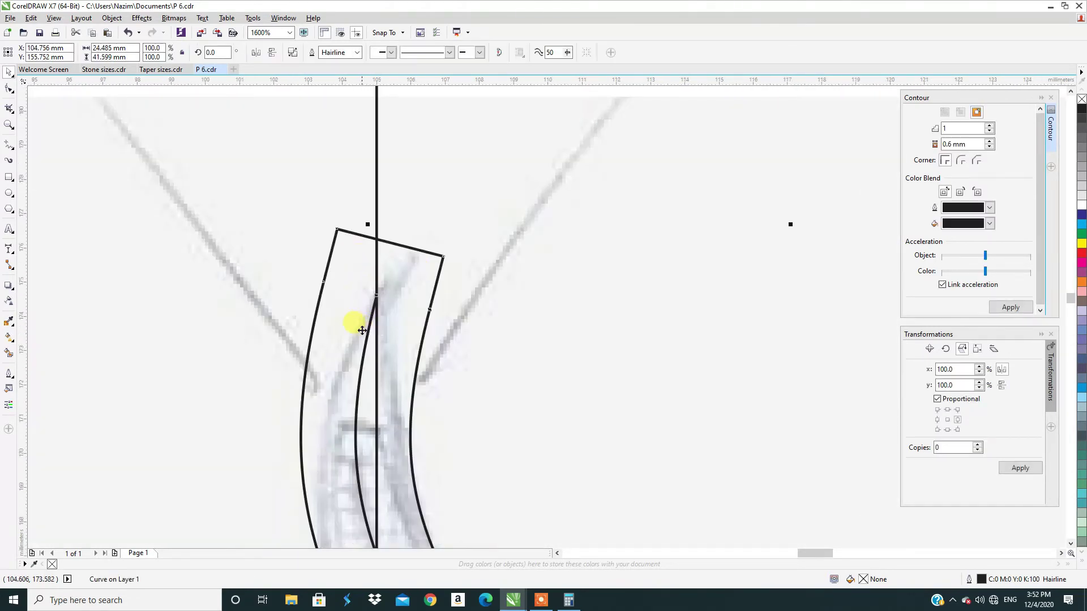
pyautogui.click(293, 52)
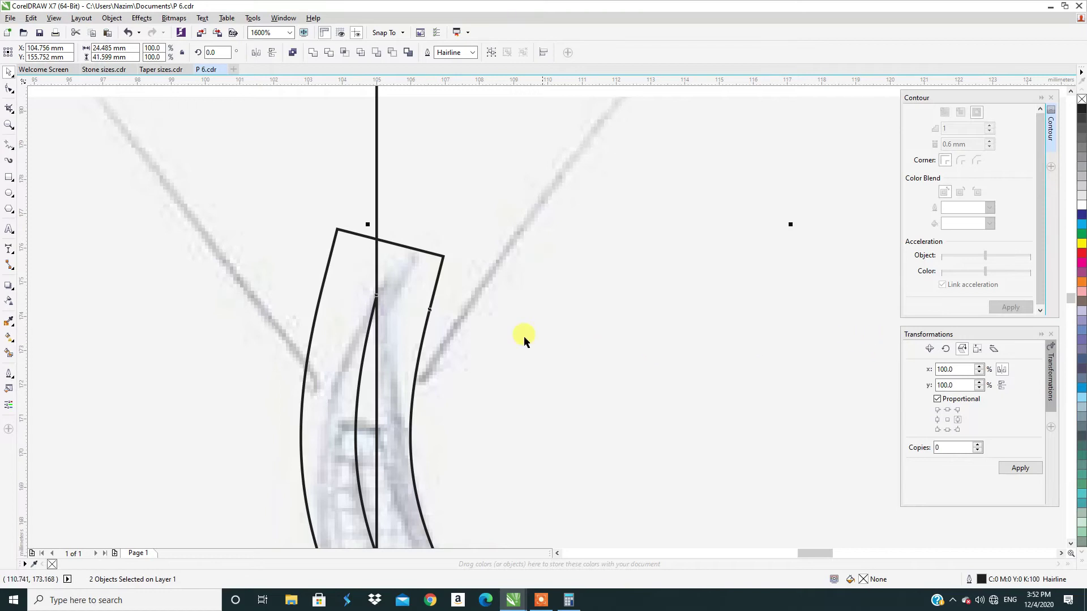
pyautogui.scroll(-2, 315, 271)
pyautogui.click(405, 293)
# Step: Shift the centre line to the left, clear of the sketch, using a 100% scale transformation anchored at middle left
pyautogui.scroll(2, 323, 325)
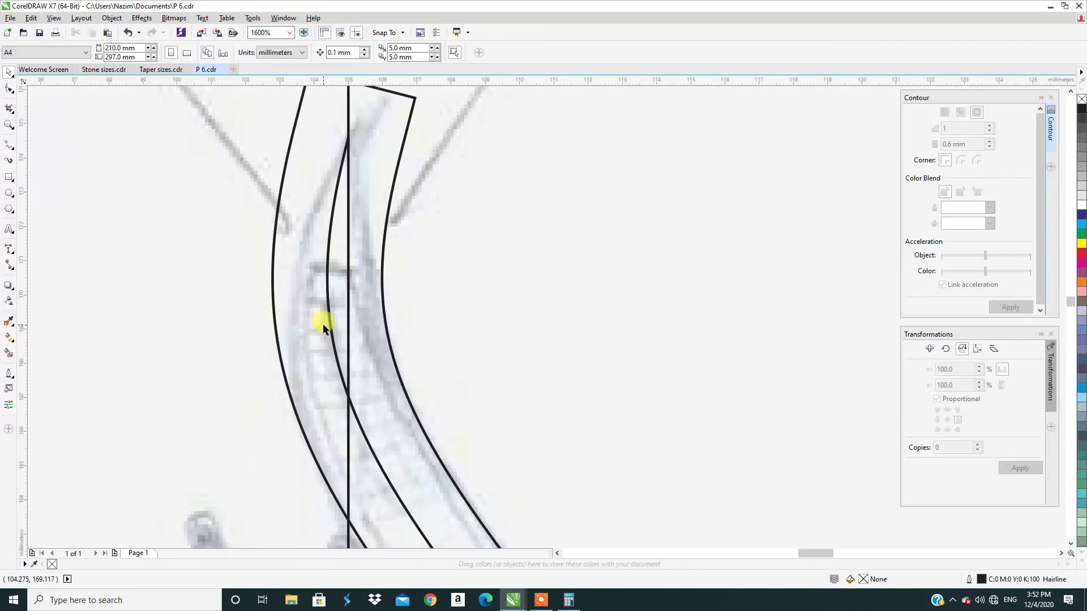
pyautogui.click(326, 275)
pyautogui.scroll(-2, 323, 276)
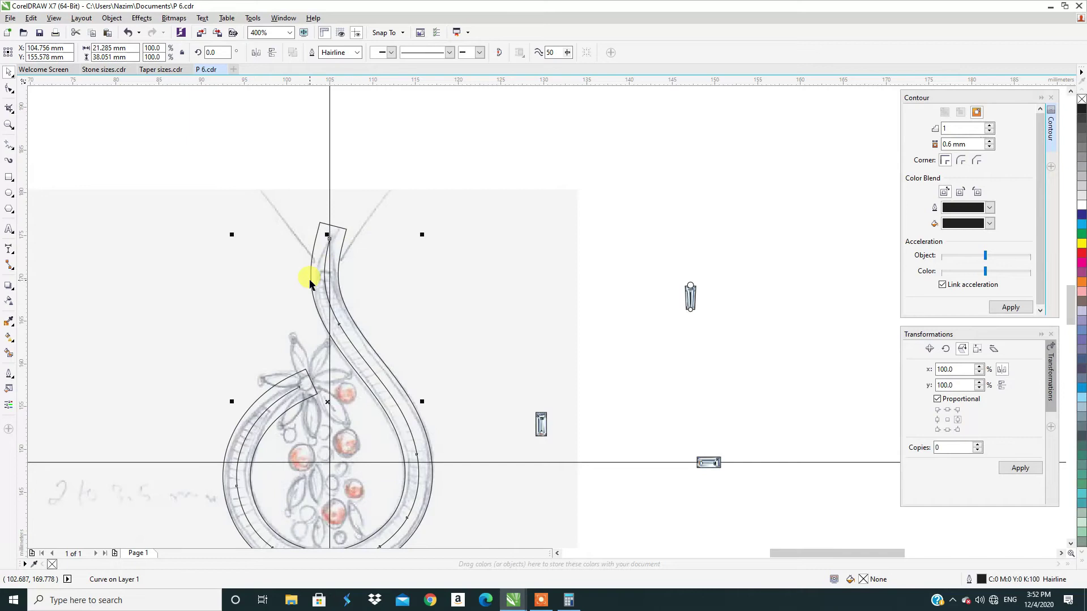
pyautogui.scroll(-1, 310, 283)
pyautogui.click(937, 419)
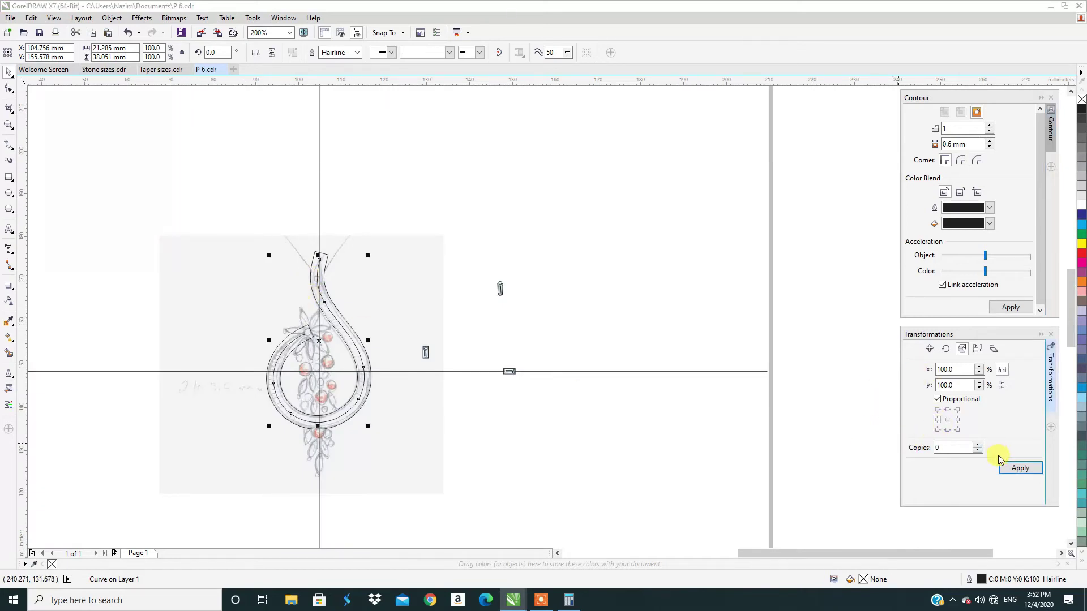
pyautogui.click(1020, 467)
pyautogui.click(521, 467)
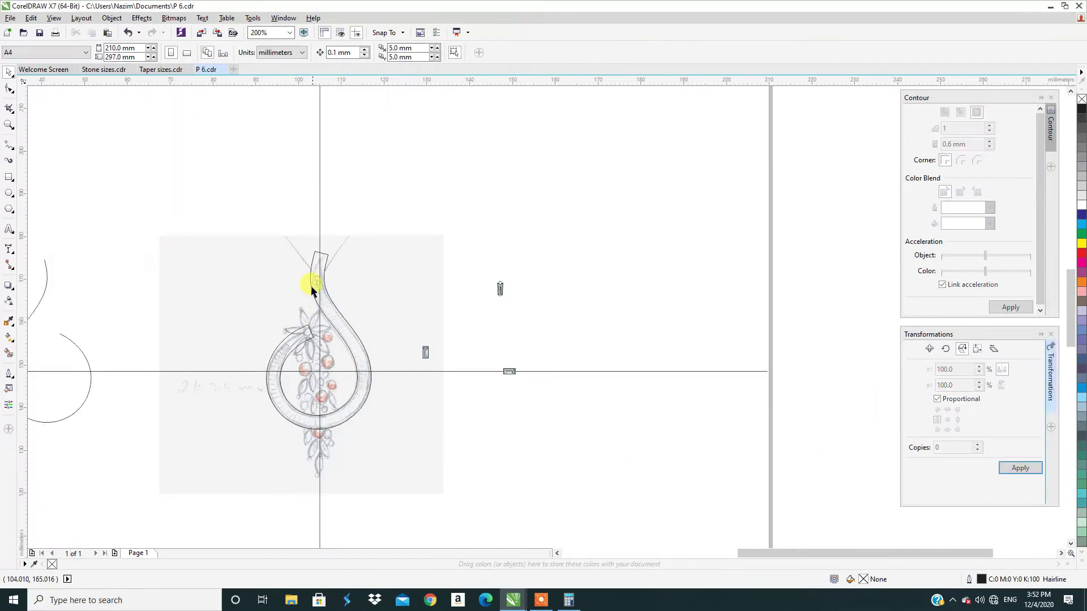
# Step: Cut the band outline open at its squared upper end with the Shape tool and delete the cut nodes
pyautogui.scroll(2, 314, 265)
pyautogui.click(306, 259)
pyautogui.click(9, 88)
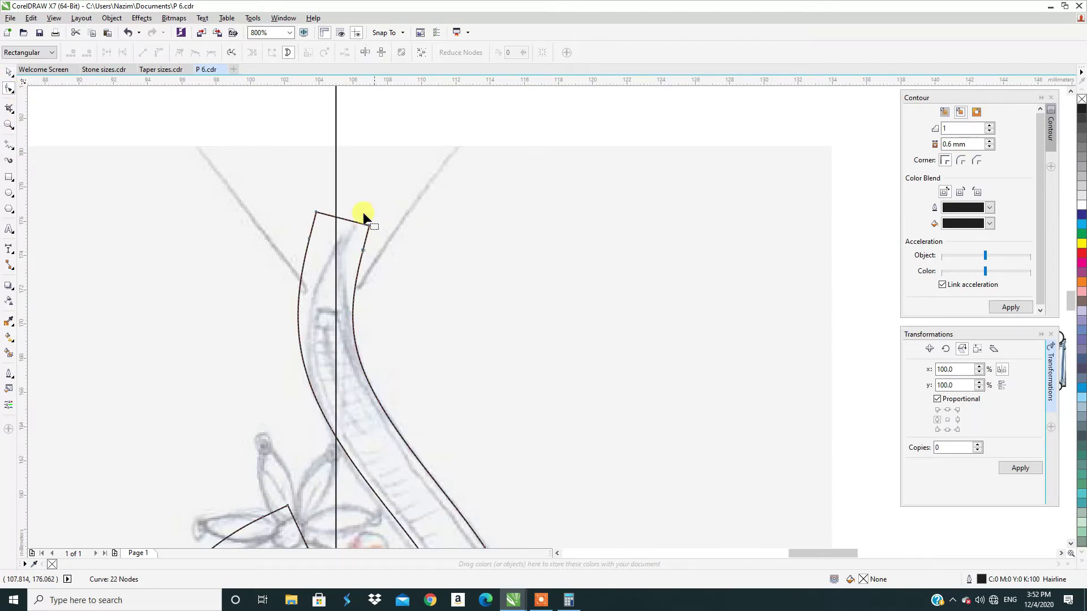
pyautogui.click(342, 218)
pyautogui.click(125, 53)
pyautogui.scroll(2, 334, 220)
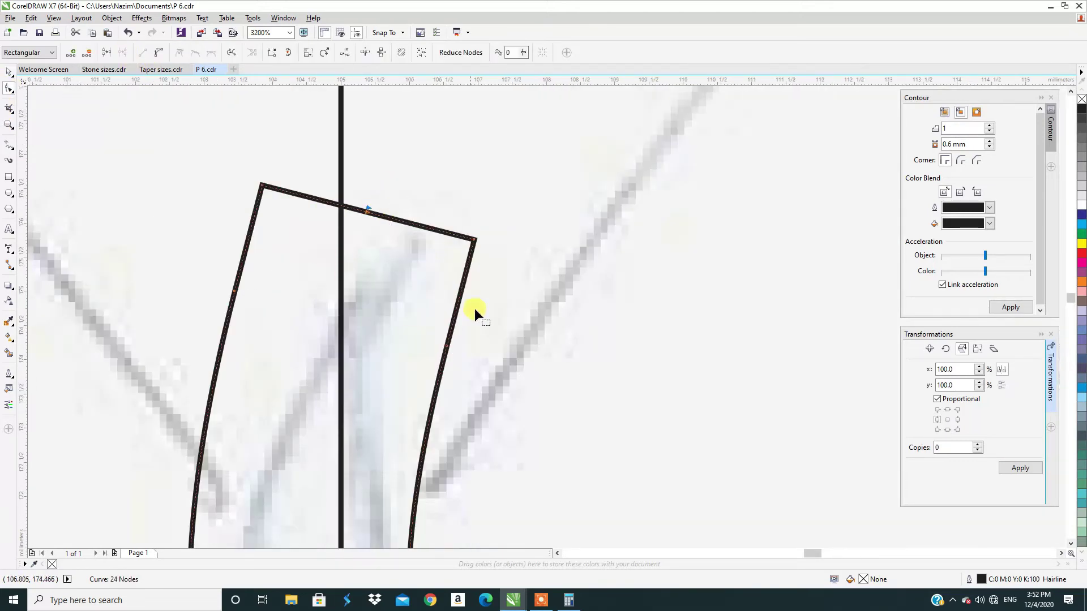
pyautogui.press('Delete')
# Step: Join the band's open upper ends into one pointed tip and reshape its sides to follow the sketch
pyautogui.scroll(-2, 352, 226)
pyautogui.moveTo(444, 196); pyautogui.dragTo(260, 287)
pyautogui.click(107, 53)
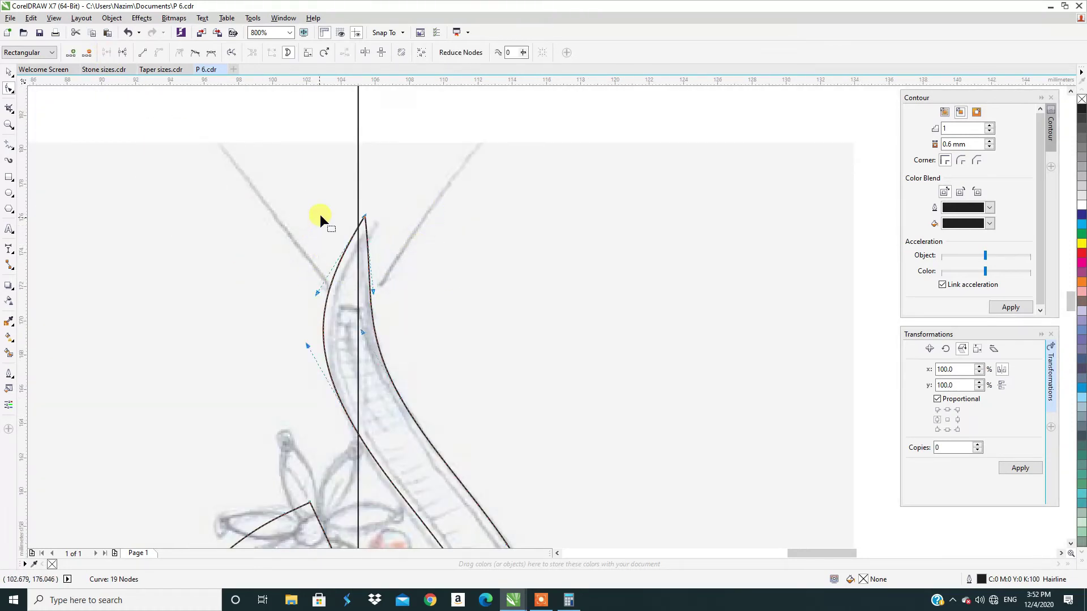
pyautogui.scroll(1, 357, 218)
pyautogui.moveTo(363, 219); pyautogui.dragTo(356, 254)
pyautogui.scroll(-1, 354, 224)
pyautogui.scroll(1, 315, 336)
pyautogui.moveTo(297, 291); pyautogui.dragTo(332, 238)
pyautogui.scroll(-2, 321, 272)
pyautogui.scroll(2, 317, 263)
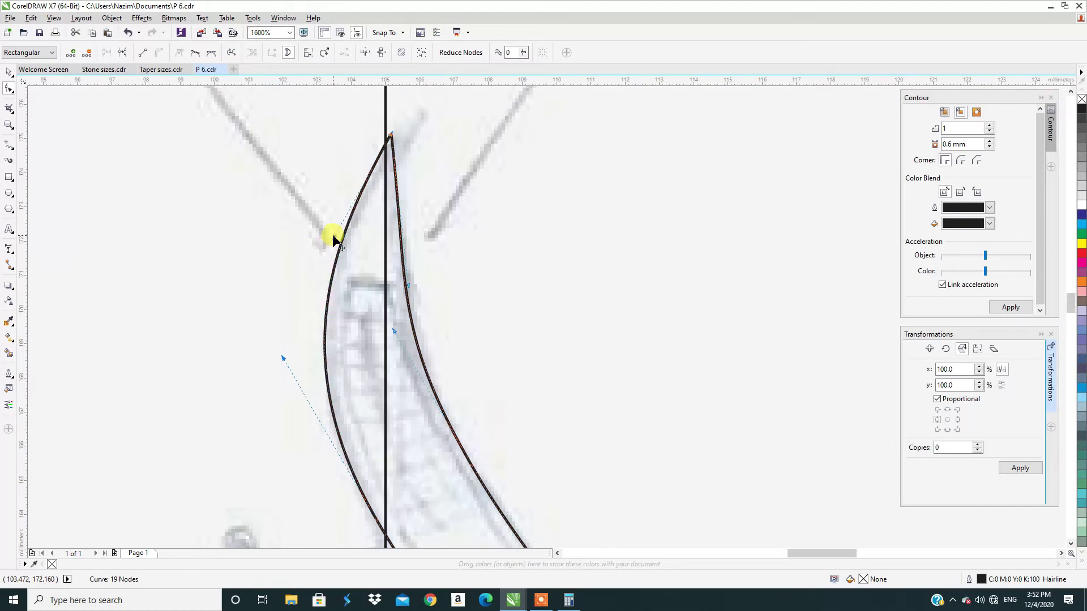
# Step: Open the band outline's squared end at the flower by deleting its end segment
pyautogui.scroll(-2, 332, 240)
pyautogui.scroll(2, 314, 388)
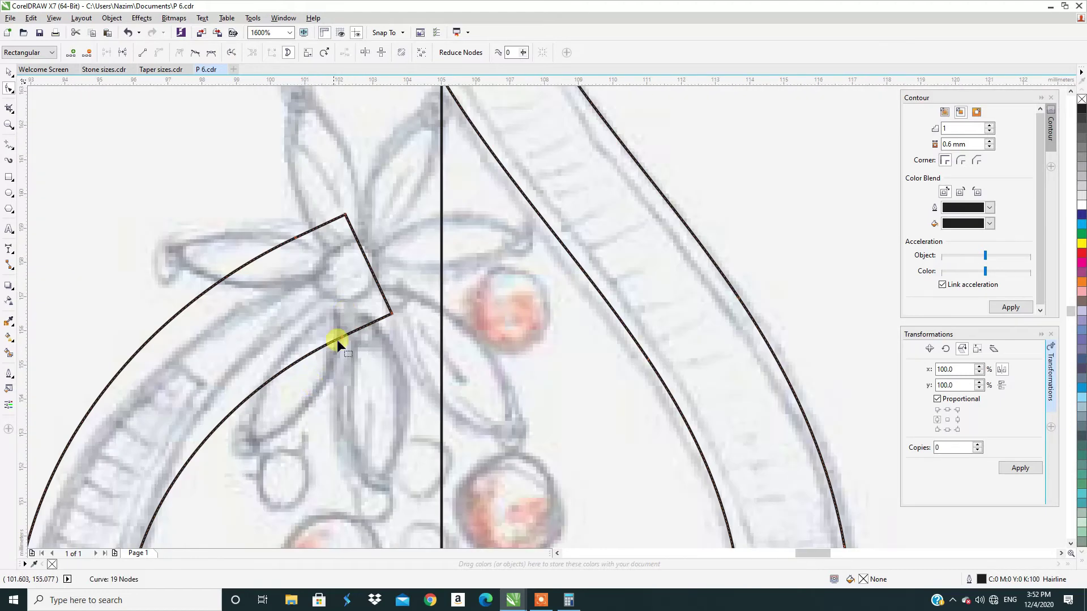
pyautogui.doubleClick(365, 255)
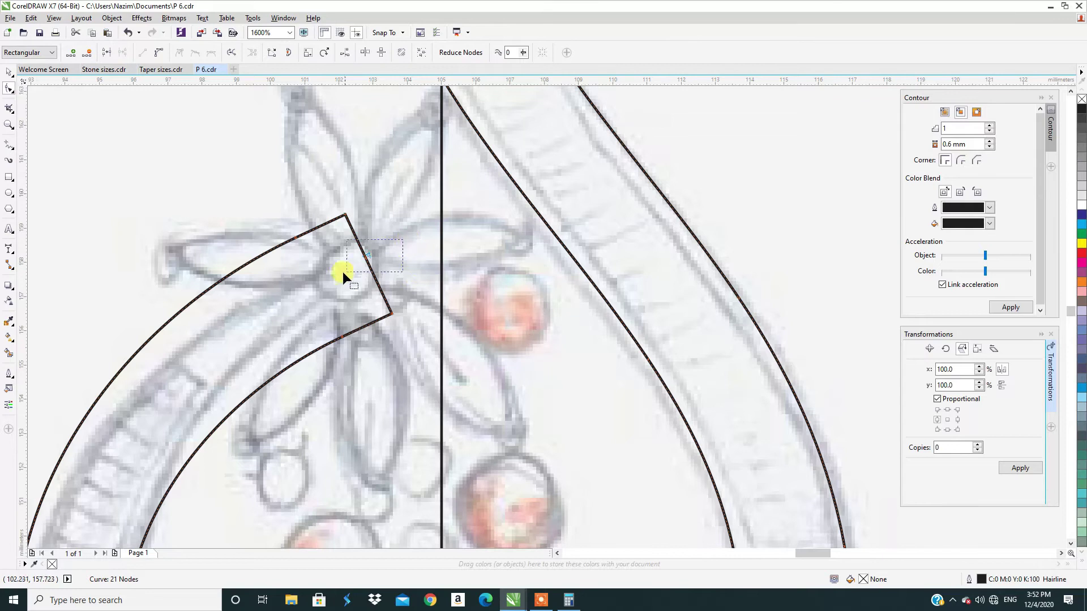
pyautogui.press('Delete')
# Step: Add nodes along both sides of the band below the flower and delete the old nodes near the open end
pyautogui.doubleClick(284, 240)
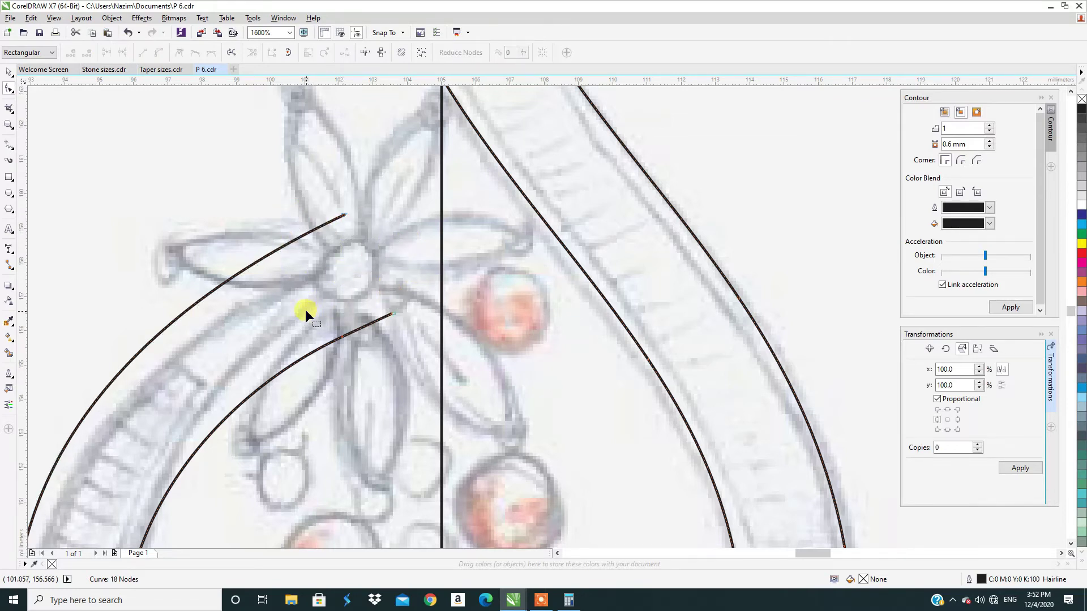
pyautogui.doubleClick(262, 256)
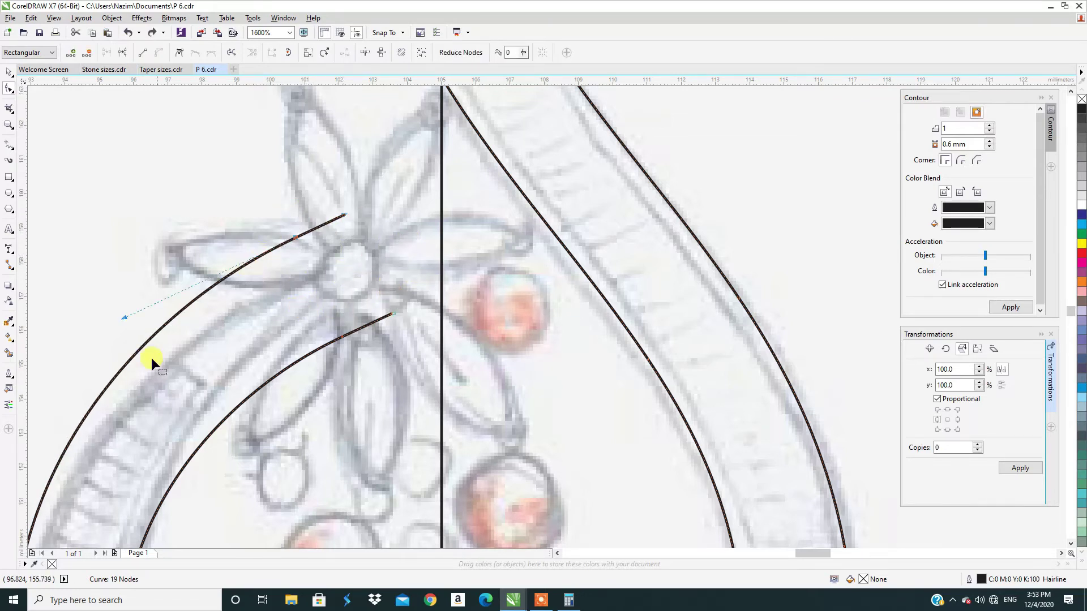
pyautogui.doubleClick(89, 409)
pyautogui.scroll(-1, 198, 376)
pyautogui.doubleClick(168, 409)
pyautogui.moveTo(244, 308); pyautogui.dragTo(267, 338)
pyautogui.press('Delete')
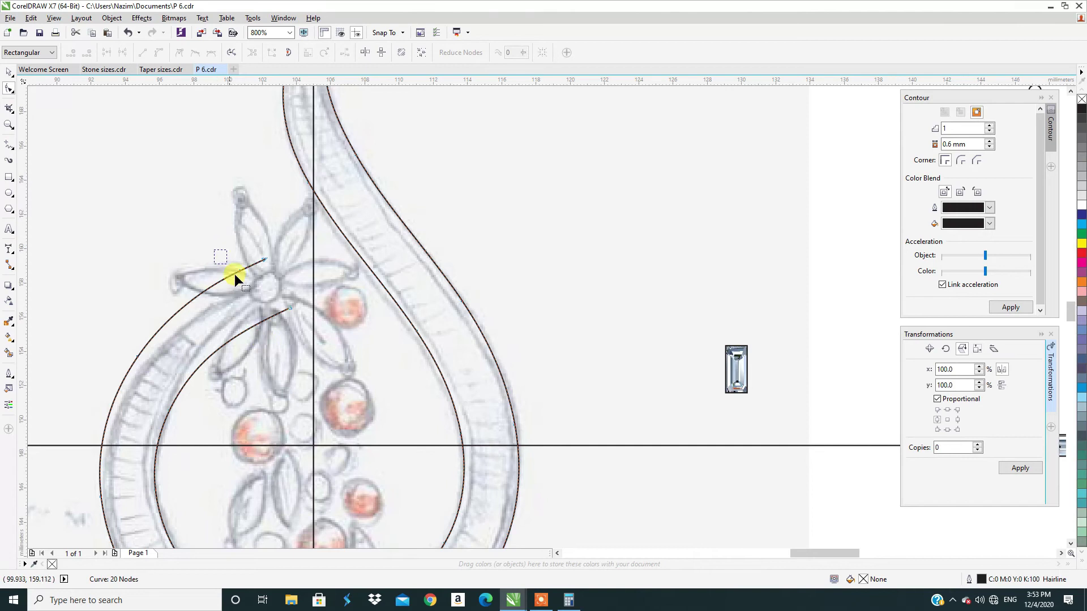
pyautogui.moveTo(324, 370); pyautogui.dragTo(325, 371)
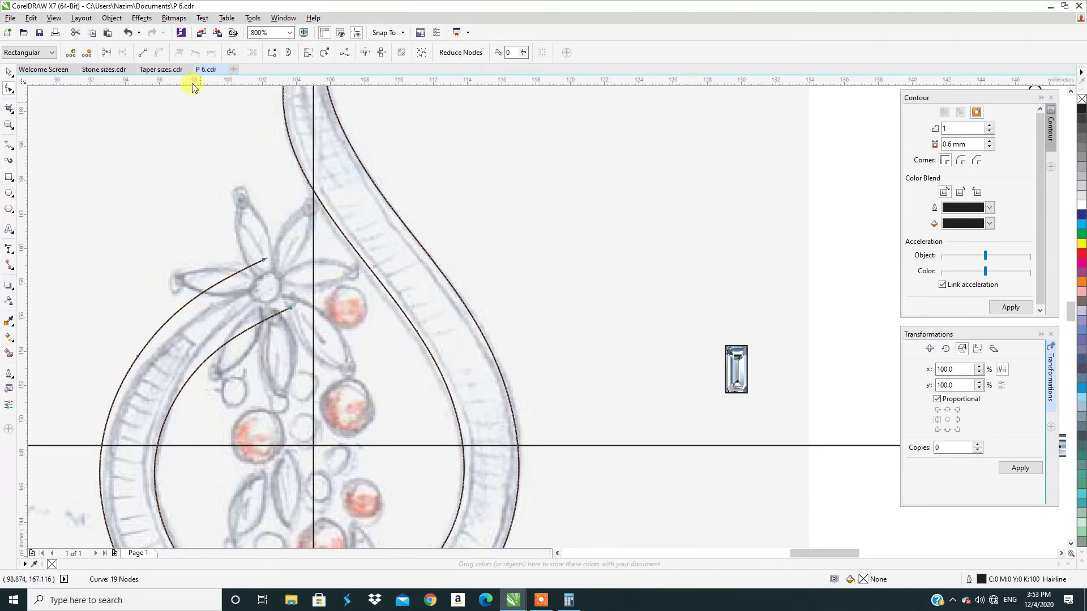
# Step: Join the two open ends at the flower into a single point and place it against the flower's centre
pyautogui.click(106, 52)
pyautogui.scroll(1, 216, 329)
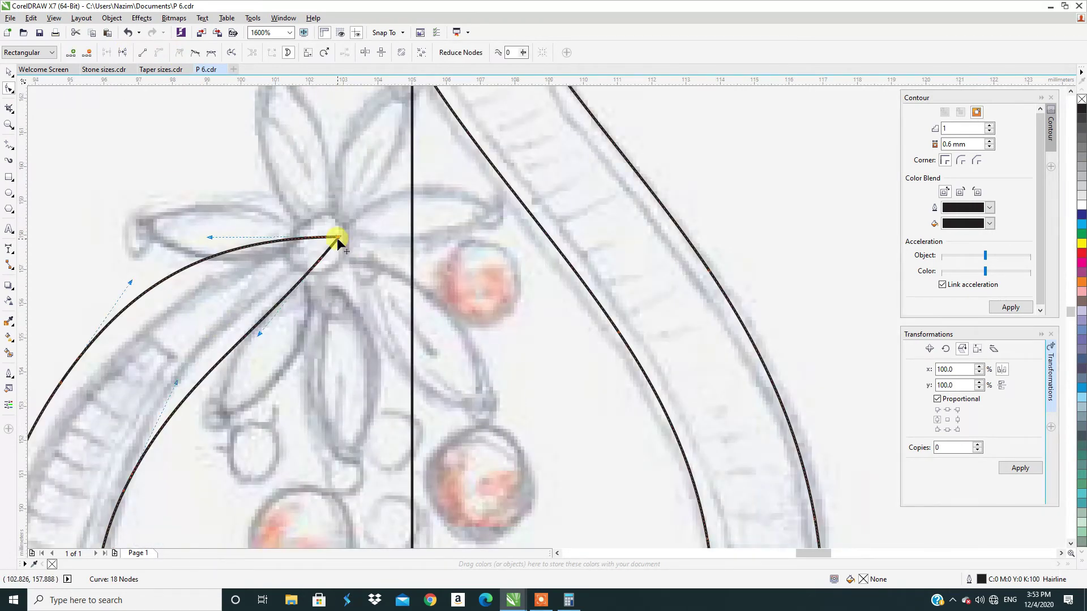
pyautogui.moveTo(338, 237); pyautogui.dragTo(299, 256)
pyautogui.scroll(-1, 308, 249)
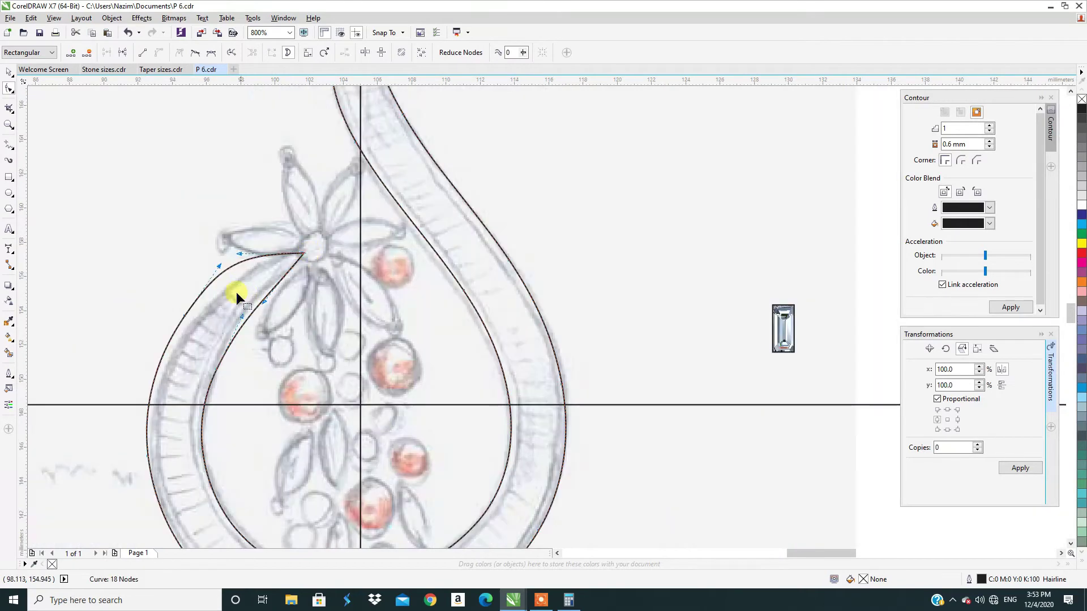
# Step: Delete the extra node on the band's outer side near the flower and adjust the tip's handle for a smooth arc
pyautogui.moveTo(148, 294); pyautogui.dragTo(203, 331)
pyautogui.press('Delete')
pyautogui.click(304, 256)
pyautogui.moveTo(197, 261); pyautogui.dragTo(223, 261)
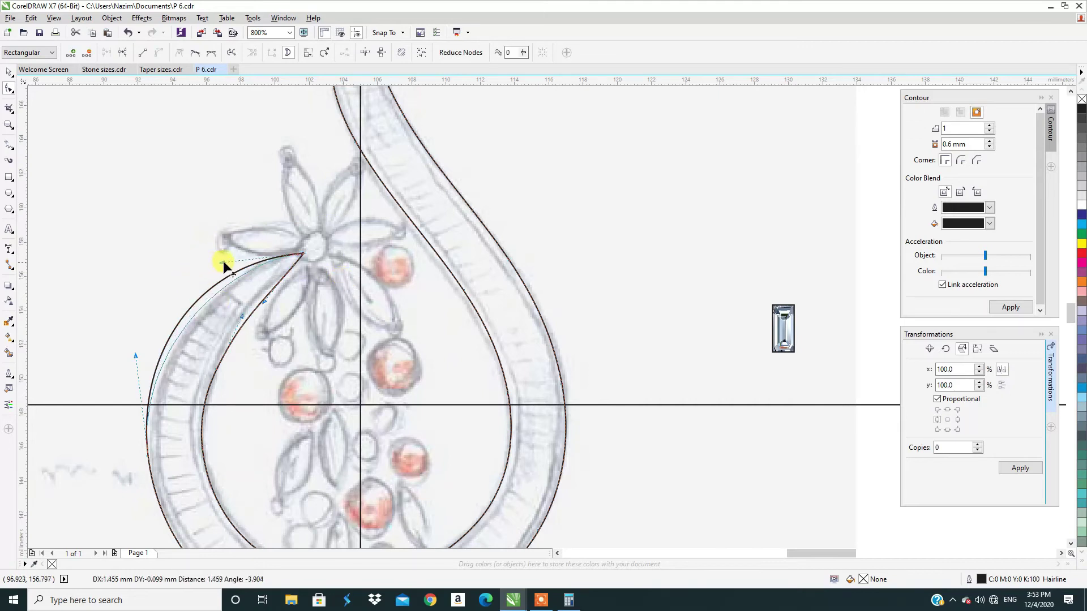
pyautogui.scroll(-1, 216, 267)
pyautogui.scroll(1, 216, 266)
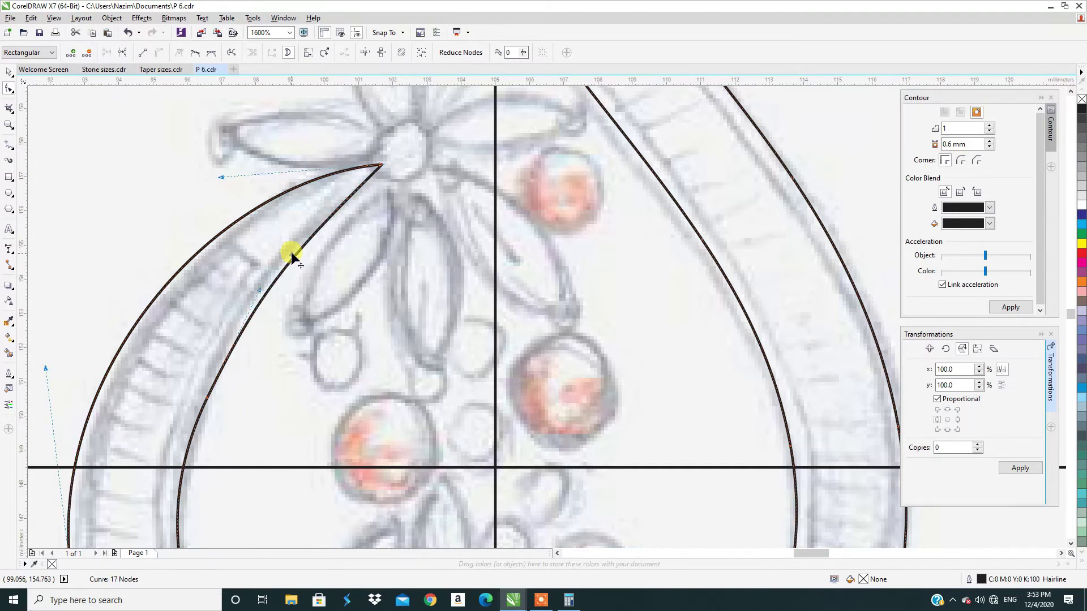
# Step: Delete the extra node on the band's inner side below the flower and adjust the handles there for a smooth curve
pyautogui.scroll(-2, 290, 253)
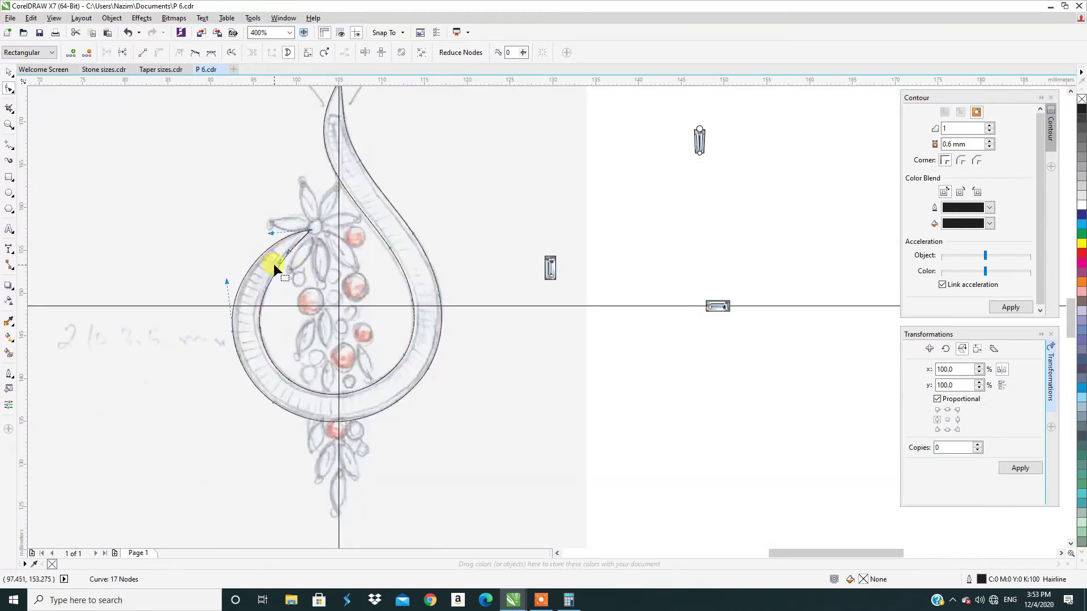
pyautogui.press('space')
pyautogui.scroll(-1, 262, 287)
pyautogui.click(416, 356)
pyautogui.scroll(2, 264, 290)
pyautogui.click(263, 291)
pyautogui.press('space')
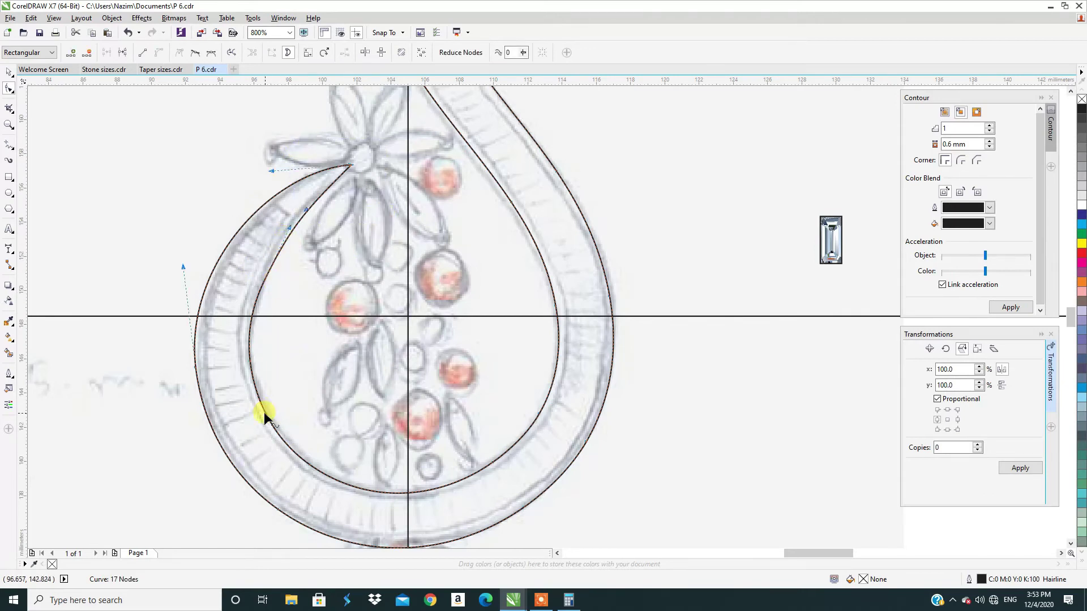
pyautogui.doubleClick(260, 405)
pyautogui.moveTo(294, 298); pyautogui.dragTo(229, 372)
pyautogui.moveTo(305, 249); pyautogui.dragTo(247, 301)
pyautogui.press('Delete')
pyautogui.moveTo(326, 195); pyautogui.dragTo(325, 196)
pyautogui.moveTo(287, 226); pyautogui.dragTo(282, 213)
pyautogui.scroll(-4, 220, 280)
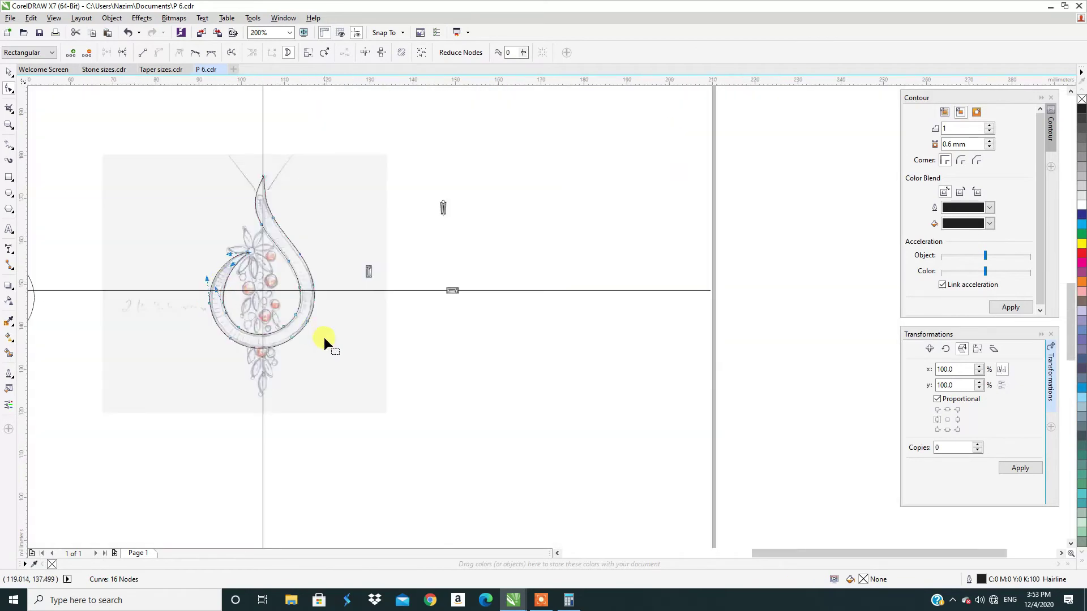
# Step: Fill the band outline with yellow to check its closed shape and clear the fill again
pyautogui.press('space')
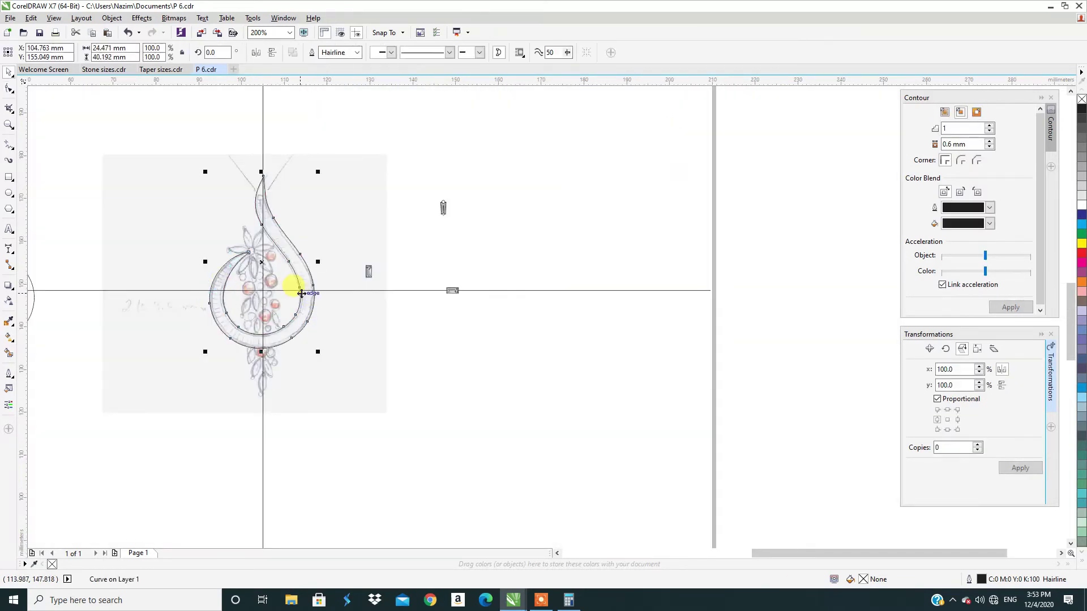
pyautogui.click(1081, 244)
pyautogui.scroll(2, 216, 222)
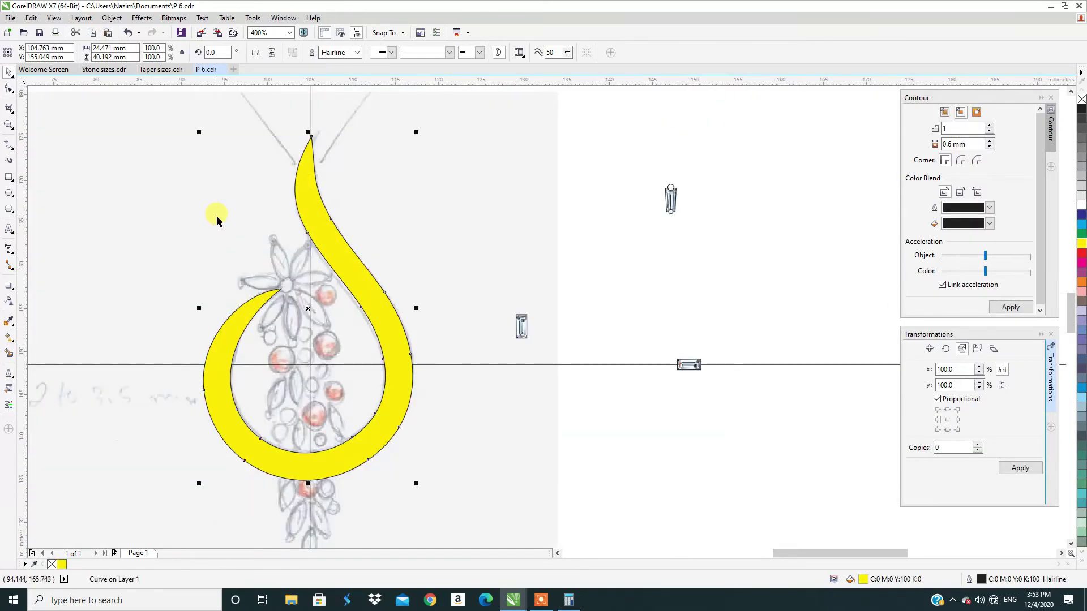
pyautogui.click(503, 218)
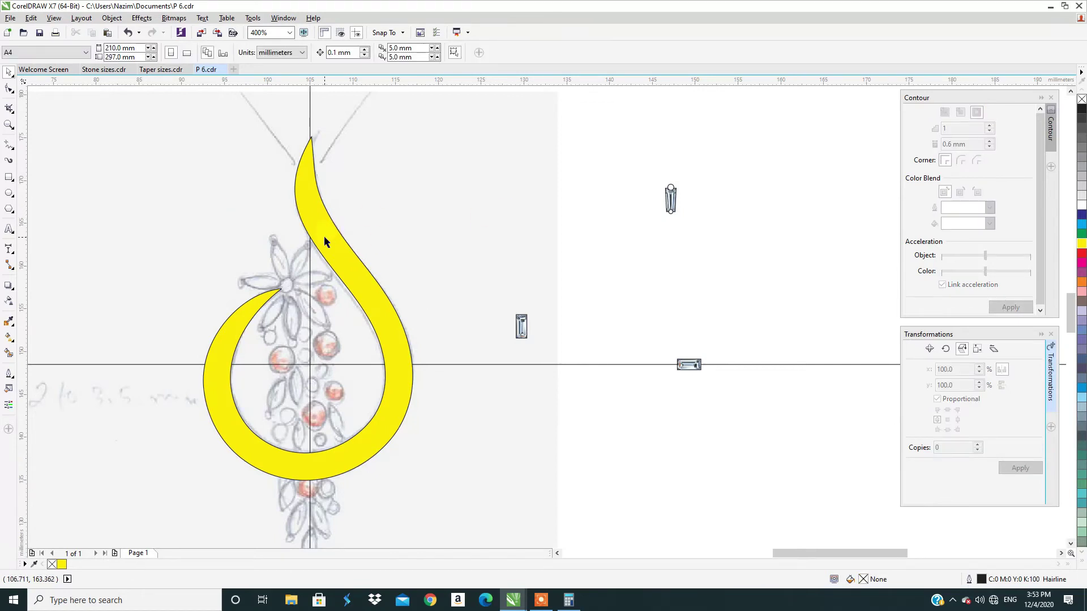
pyautogui.click(394, 322)
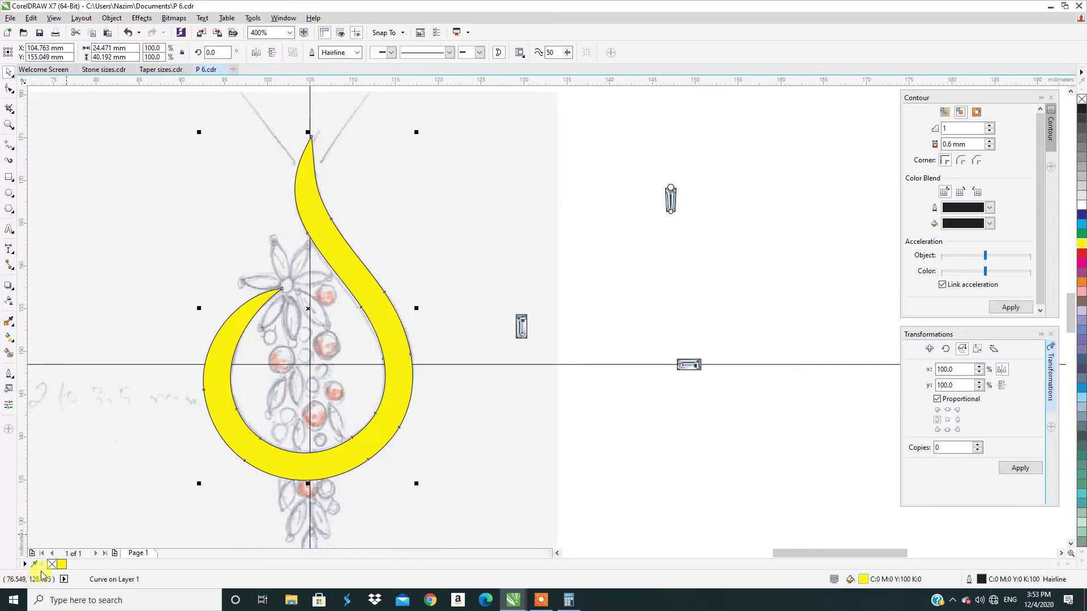
pyautogui.click(50, 563)
# Step: Remove the pendant sketch image from behind the band outline
pyautogui.scroll(-2, 215, 378)
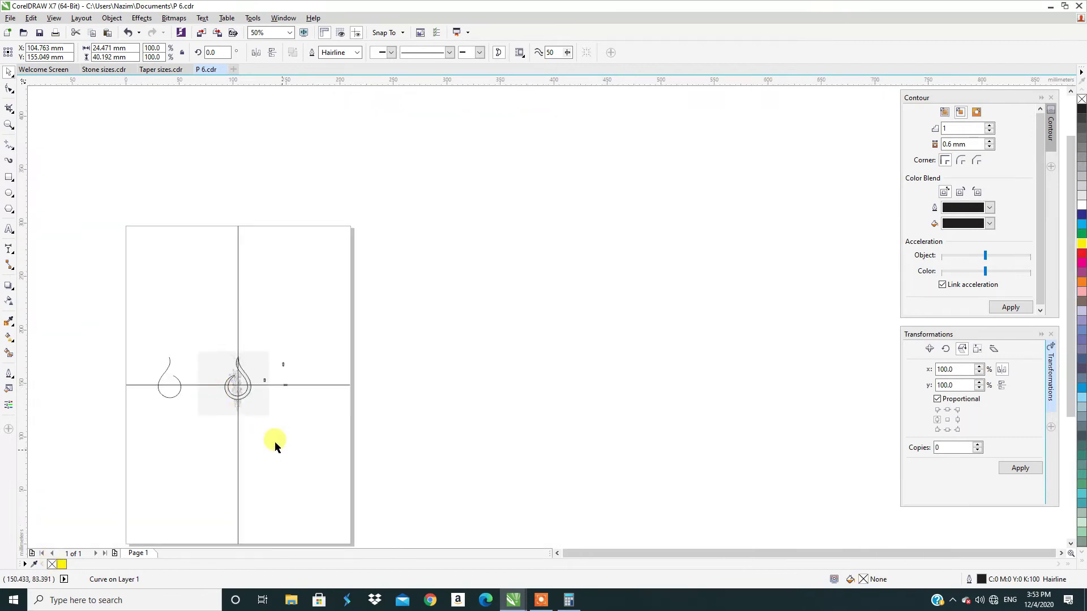
pyautogui.click(219, 389)
pyautogui.scroll(-2, 456, 407)
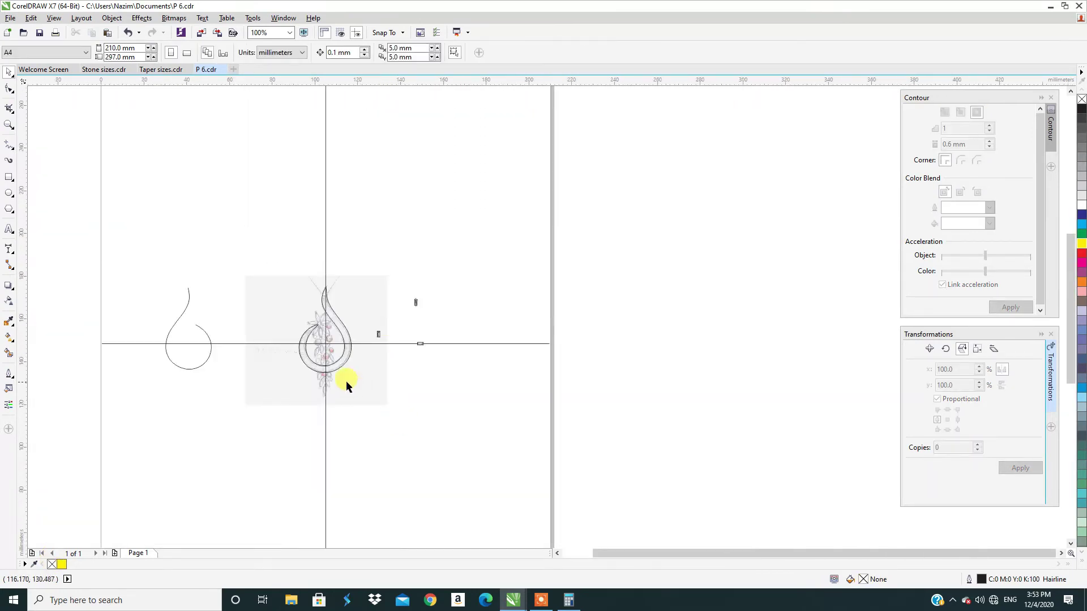
pyautogui.scroll(2, 351, 412)
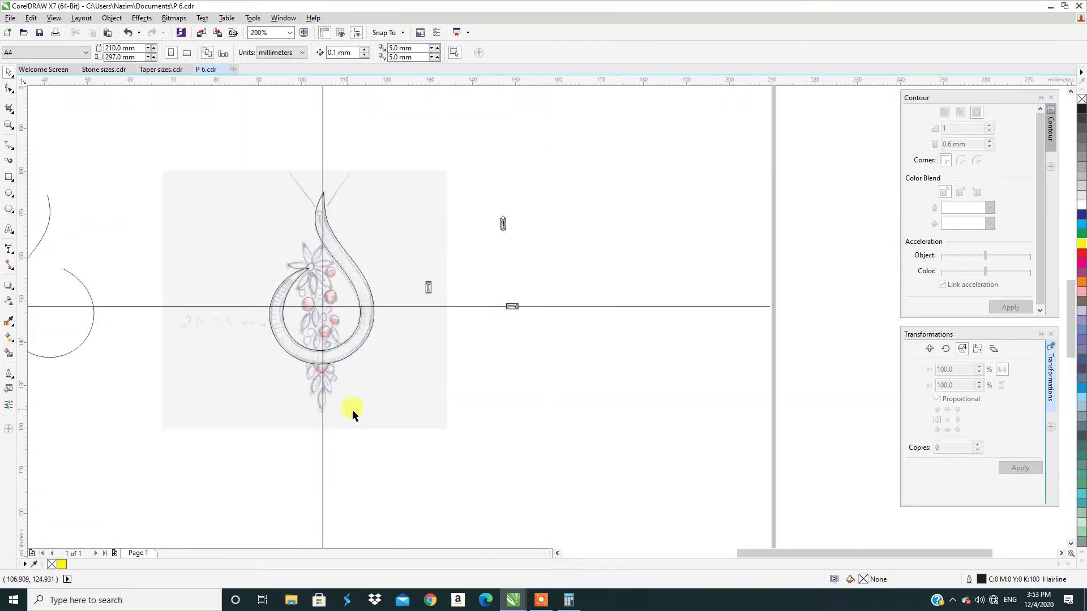
pyautogui.click(373, 371)
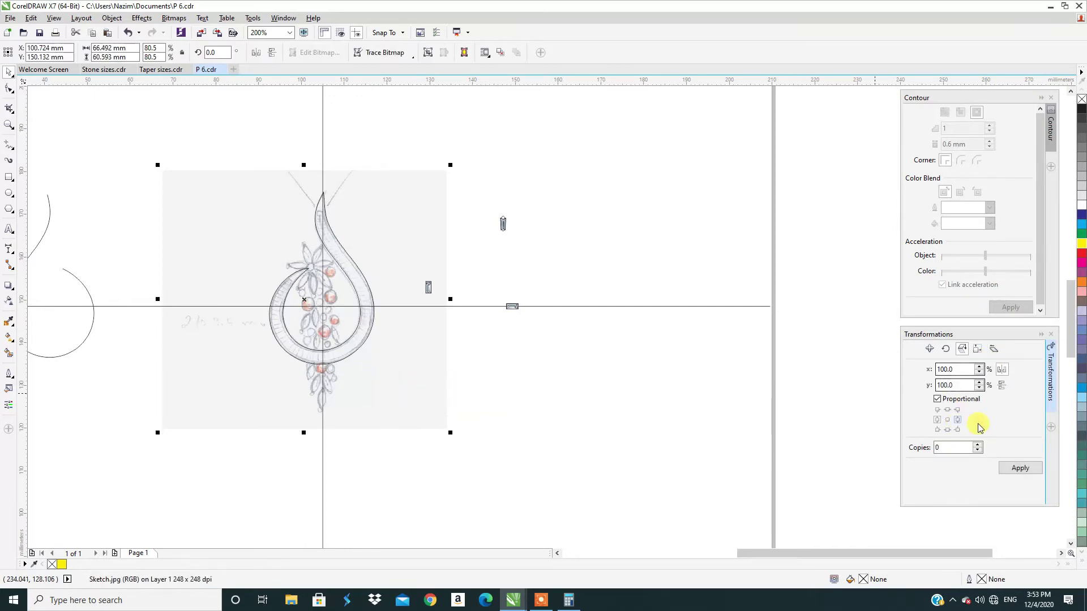
pyautogui.click(1020, 468)
pyautogui.click(484, 362)
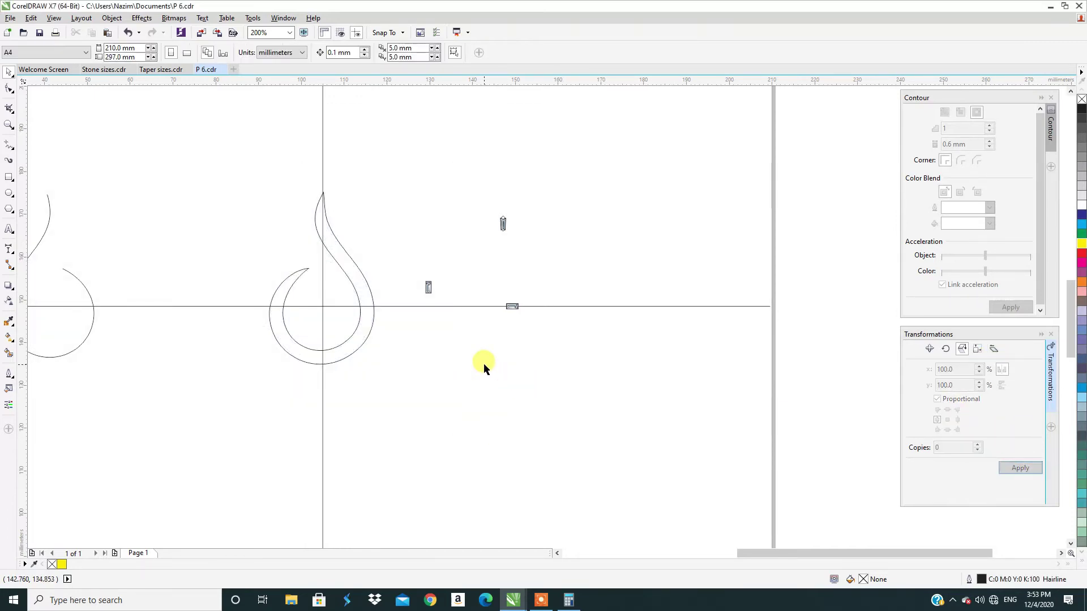
# Step: Create a one-step 0.6 mm inside contour of the band, break it apart and combine both outlines into a single curve
pyautogui.scroll(2, 328, 235)
pyautogui.click(328, 235)
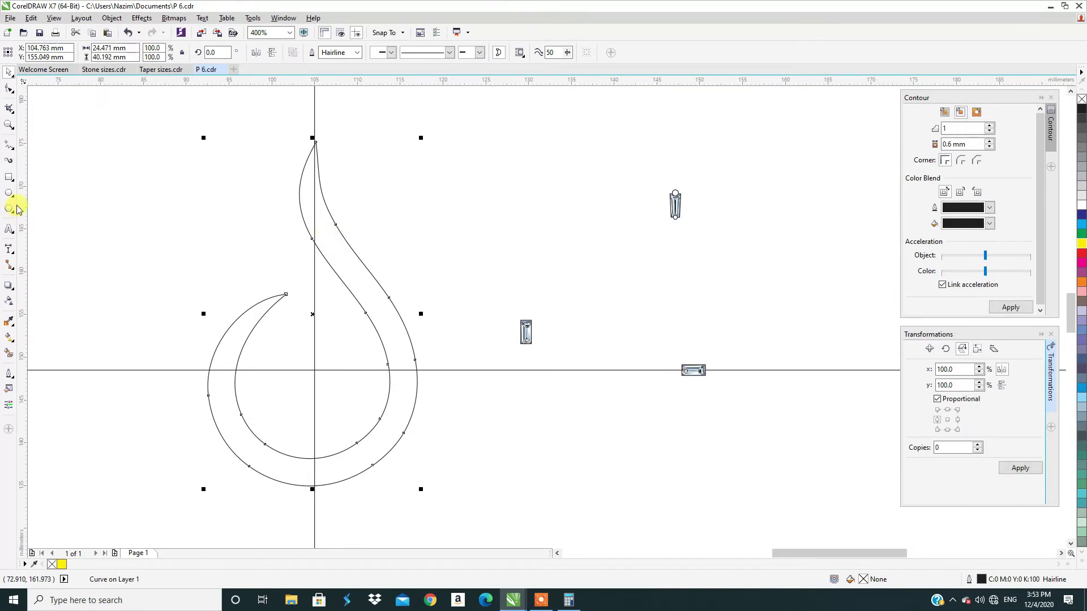
pyautogui.tripleClick(971, 144)
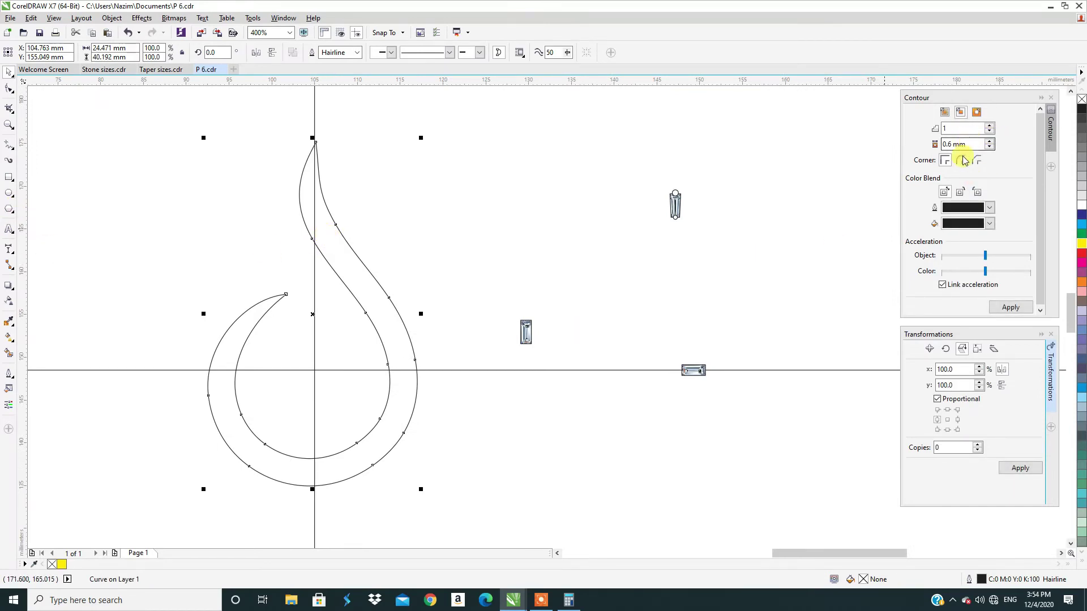
pyautogui.write('.6')
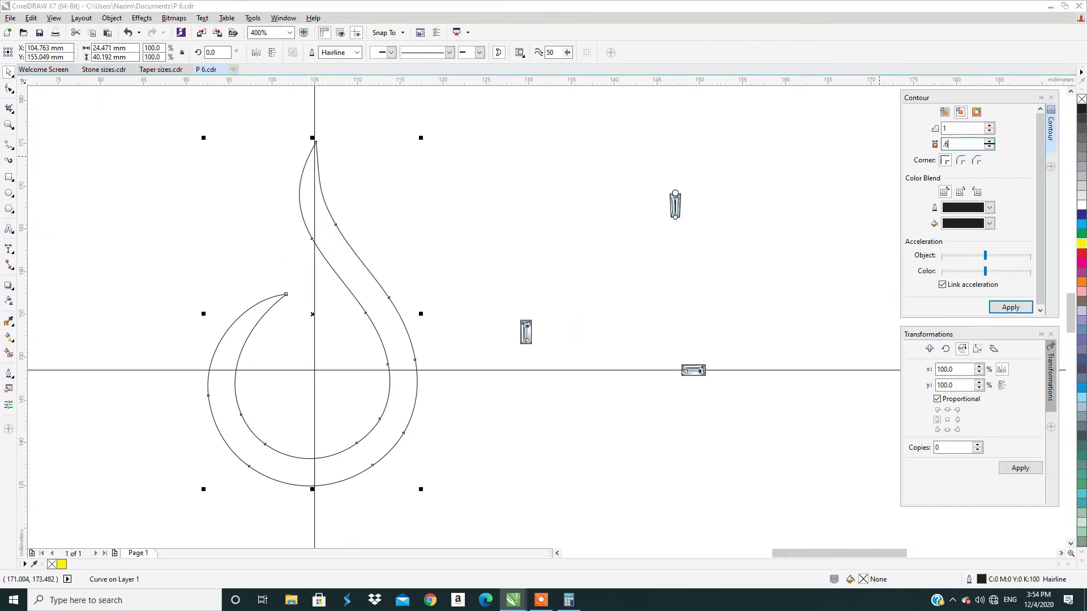
pyautogui.click(1008, 307)
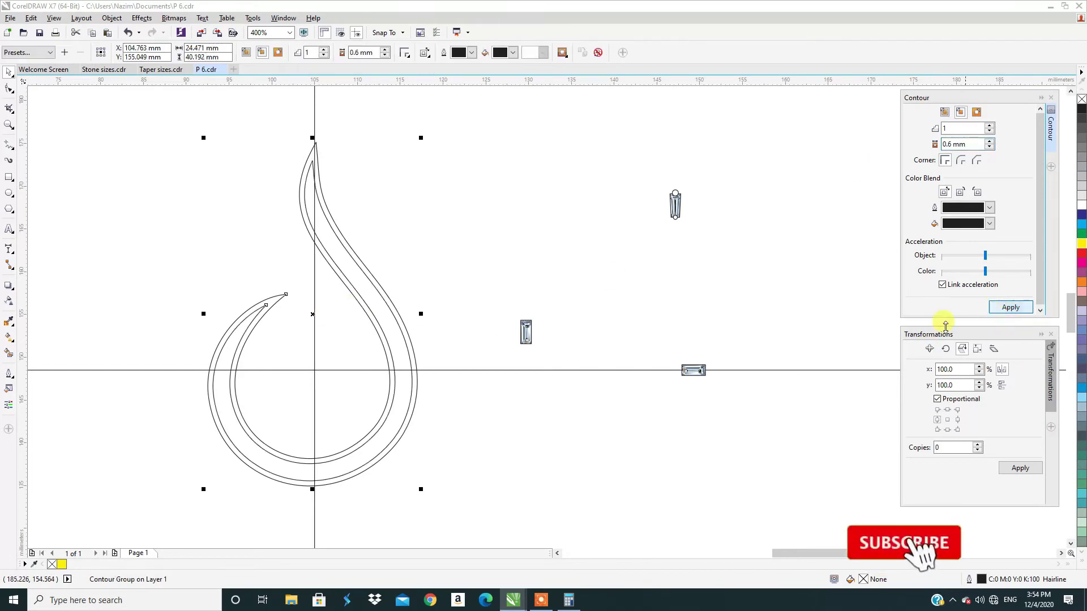
pyautogui.hotkey('ctrl', 'k')
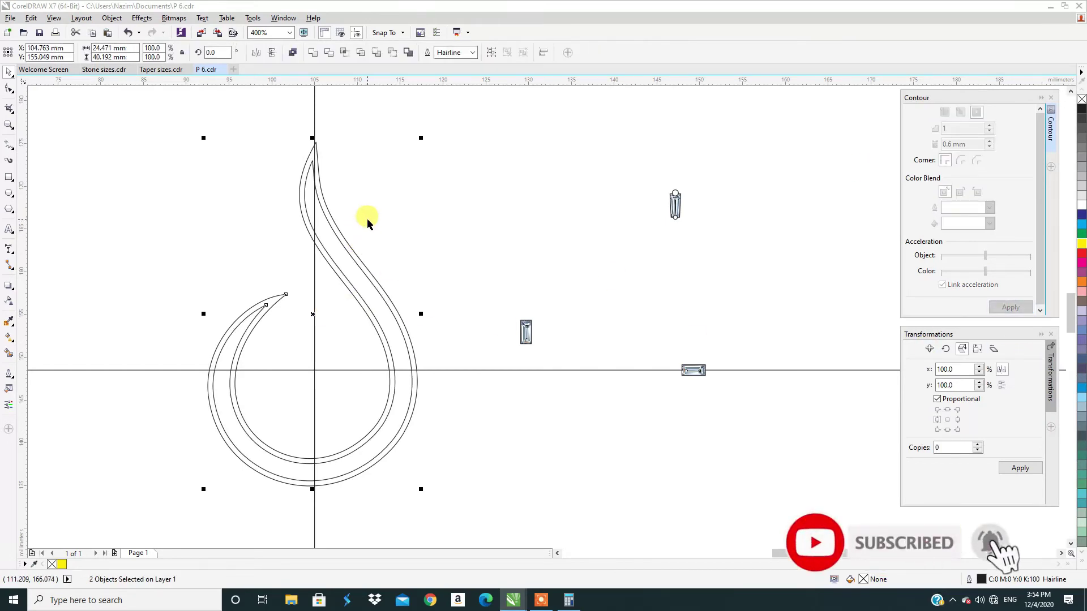
pyautogui.click(293, 52)
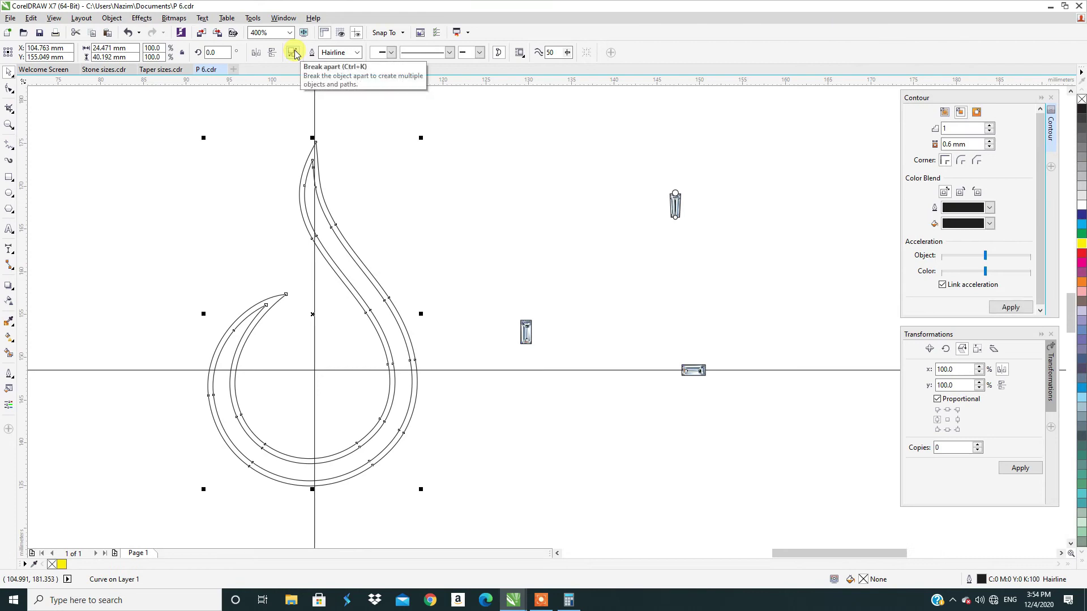
# Step: Break the inner outline at the nodes on both sides below its upper tip and delete the pointed end
pyautogui.scroll(2, 308, 177)
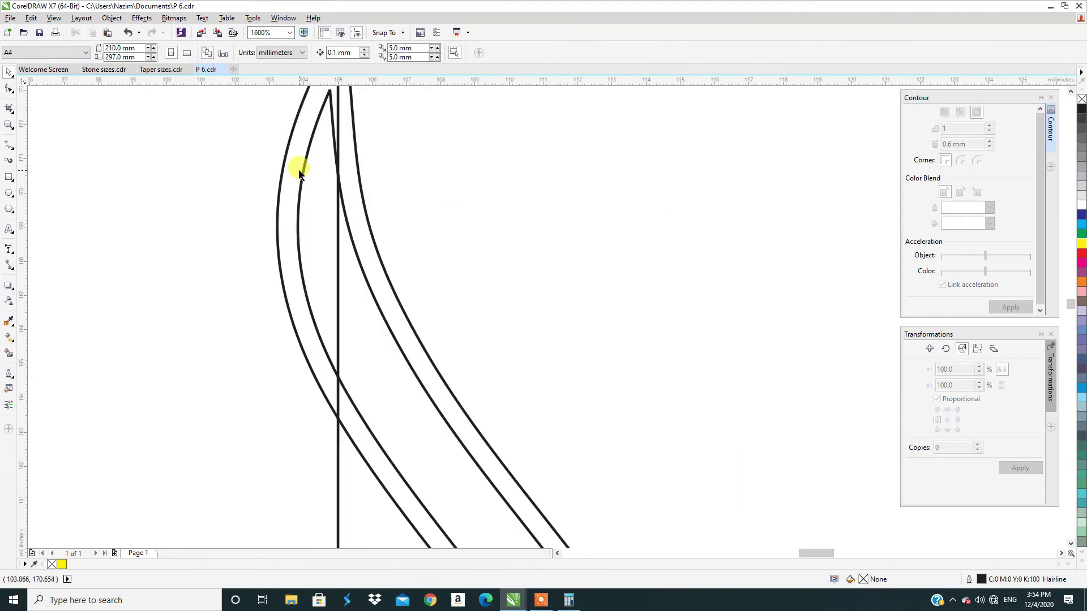
pyautogui.scroll(-2, 301, 175)
pyautogui.scroll(1, 310, 162)
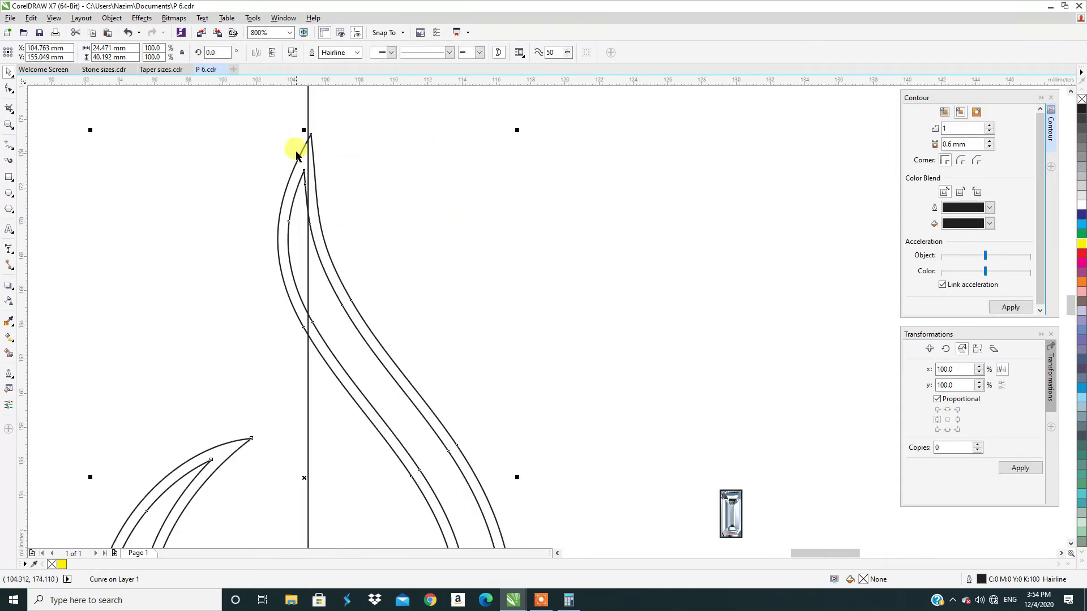
pyautogui.click(9, 88)
pyautogui.scroll(1, 295, 206)
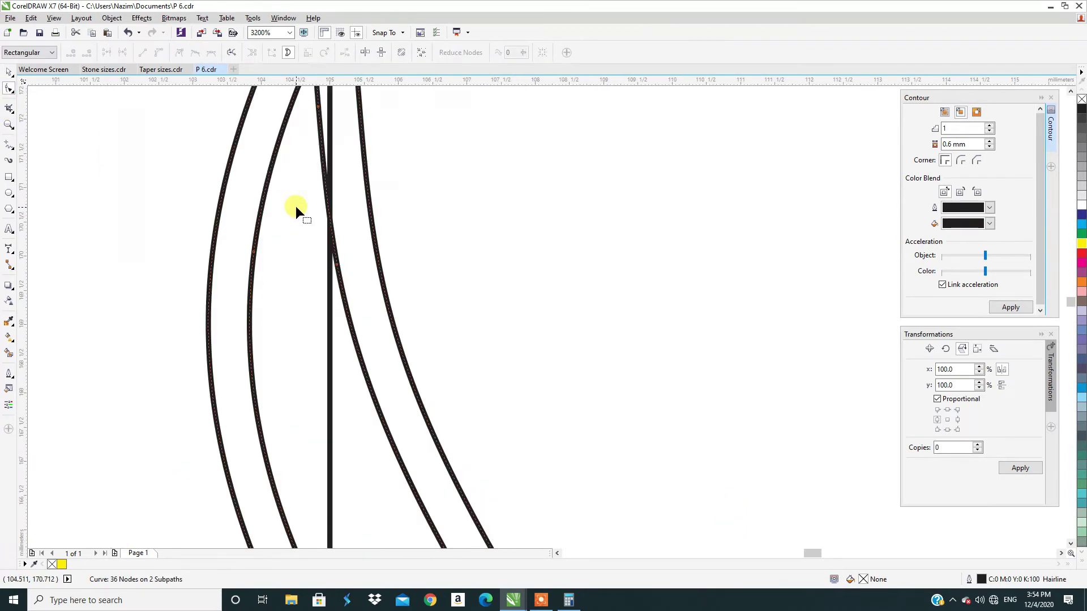
pyautogui.scroll(-1, 305, 246)
pyautogui.scroll(1, 301, 209)
pyautogui.click(290, 192)
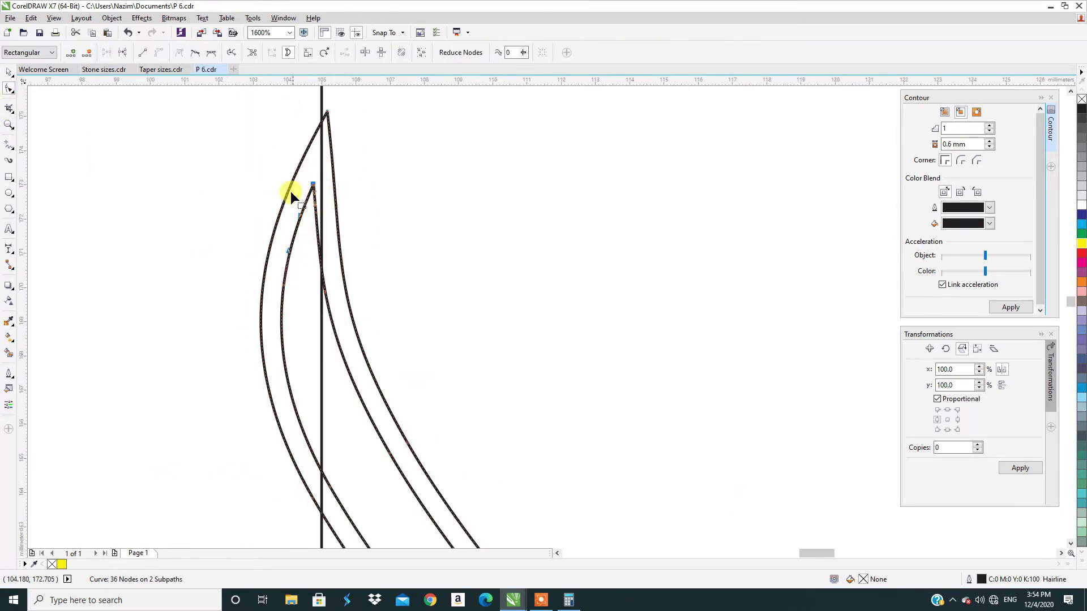
pyautogui.click(122, 56)
pyautogui.moveTo(263, 164); pyautogui.dragTo(331, 186)
pyautogui.scroll(1, 287, 287)
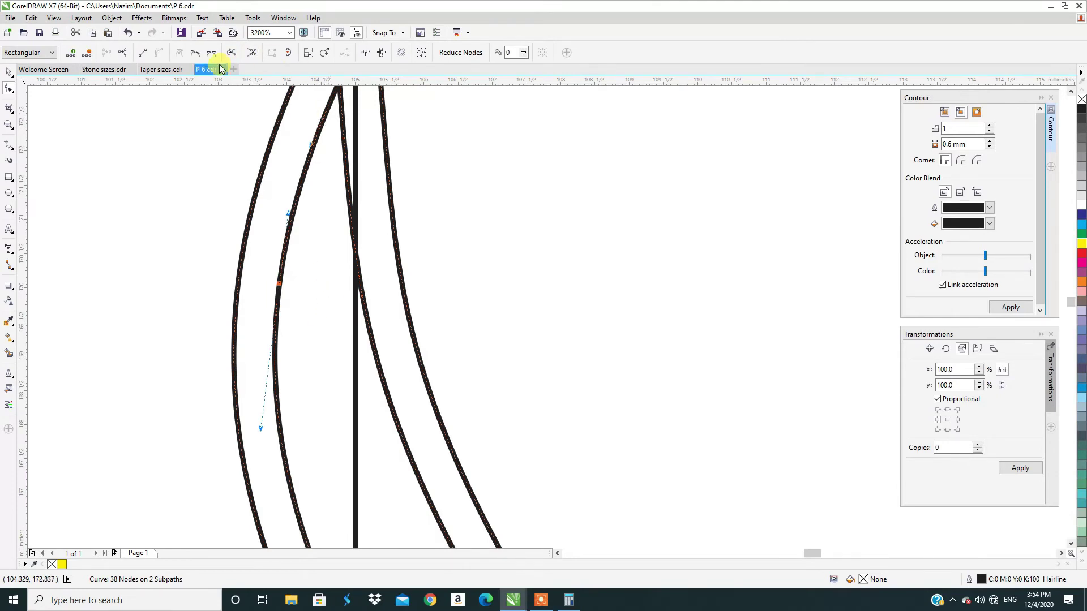
pyautogui.click(122, 53)
pyautogui.moveTo(332, 248); pyautogui.dragTo(376, 280)
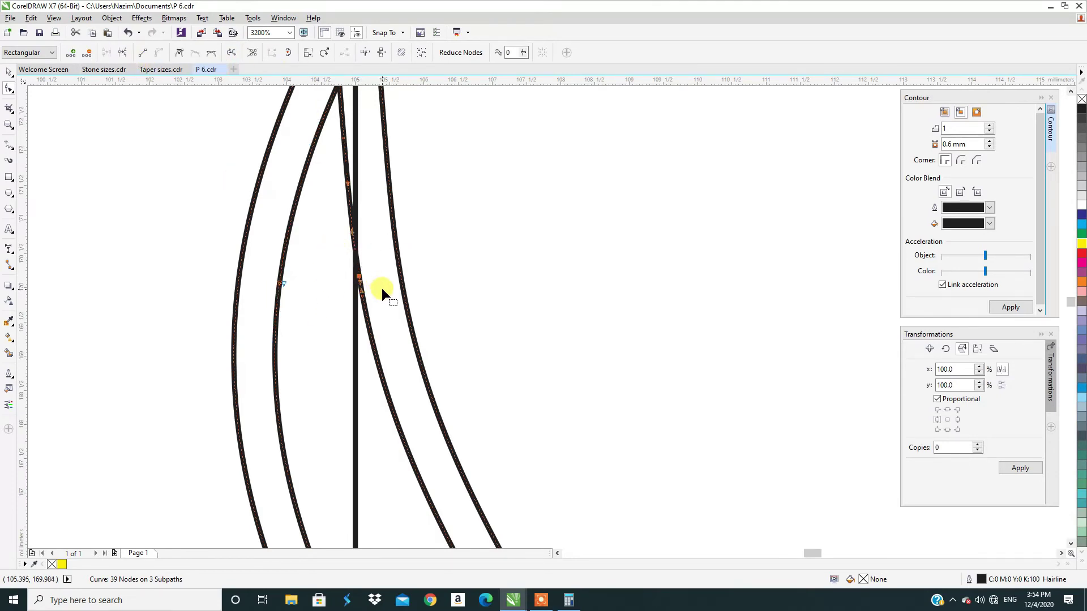
pyautogui.press('Delete')
# Step: Close the inner outline's upper end with a straight line between its two open end nodes
pyautogui.scroll(-1, 334, 306)
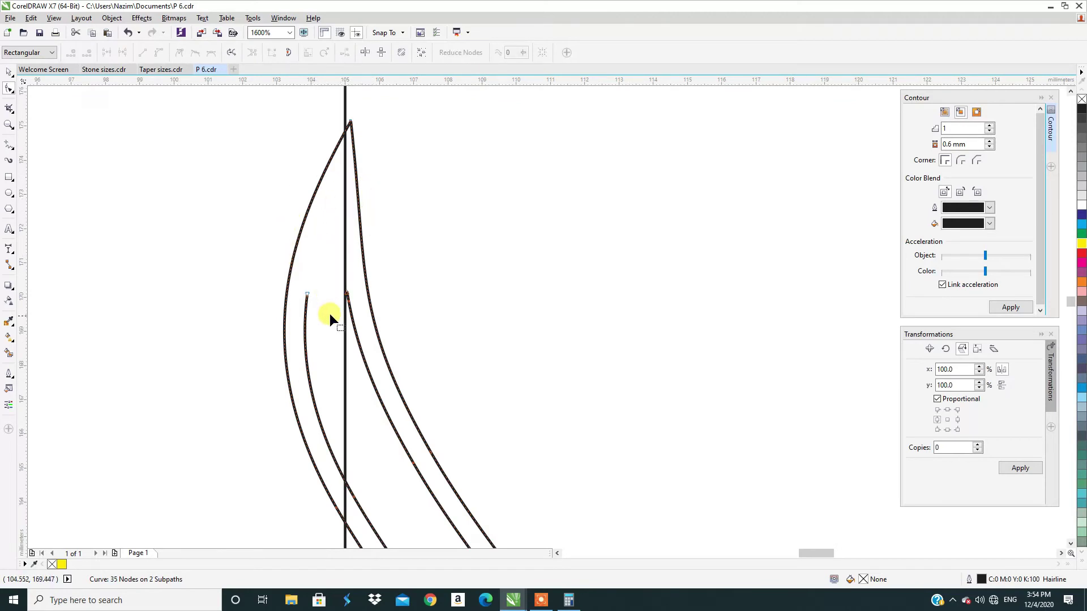
pyautogui.scroll(2, 329, 312)
pyautogui.click(9, 145)
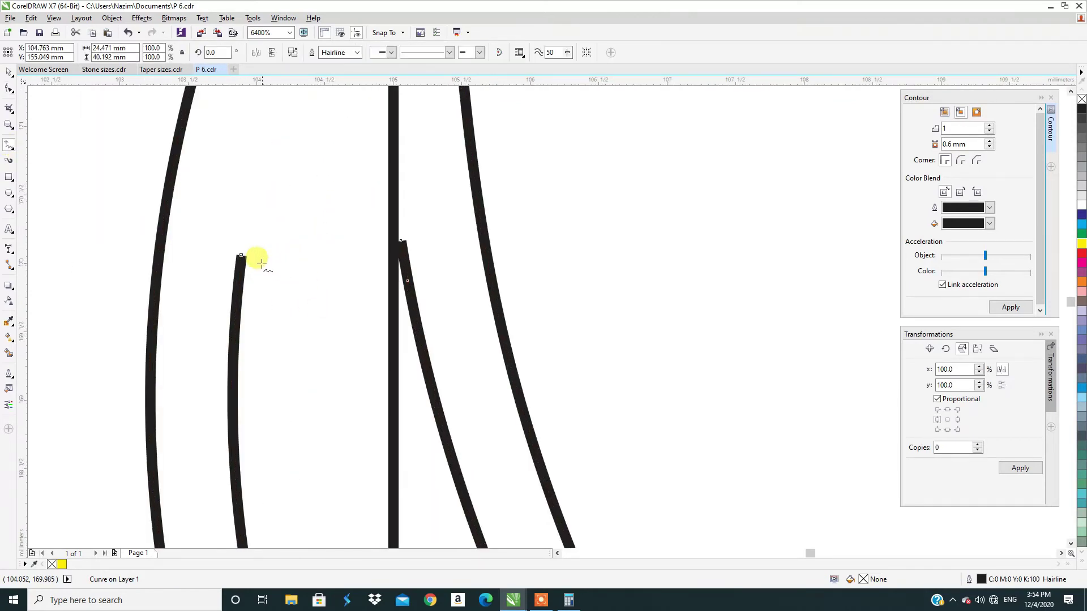
pyautogui.moveTo(241, 255); pyautogui.dragTo(397, 239)
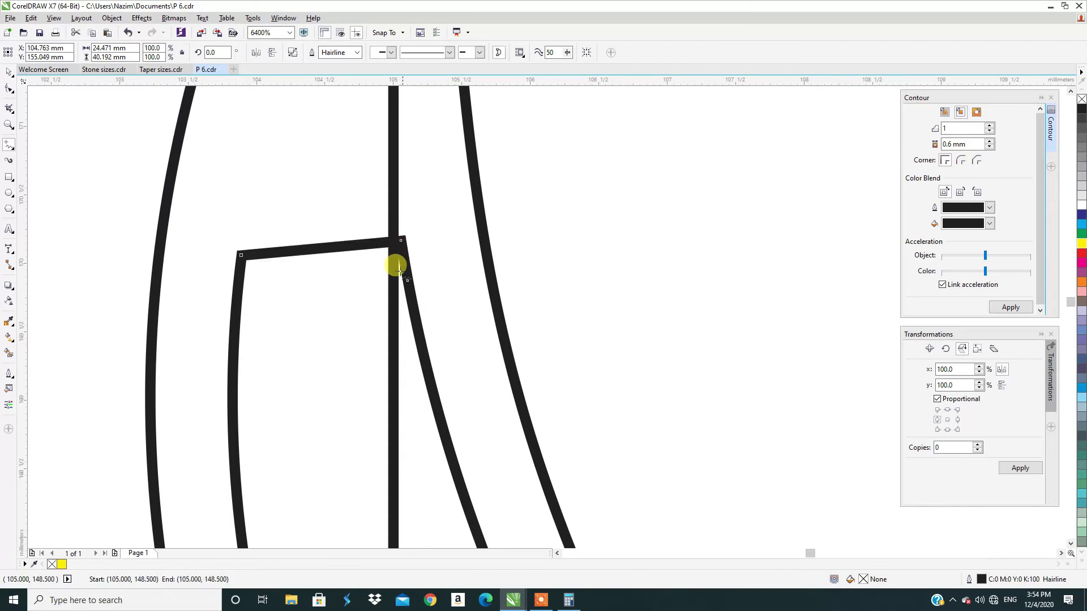
# Step: Add a node on the inner outline's inner side below its lower pointed tip, opposite the existing outer-side node
pyautogui.scroll(-4, 395, 252)
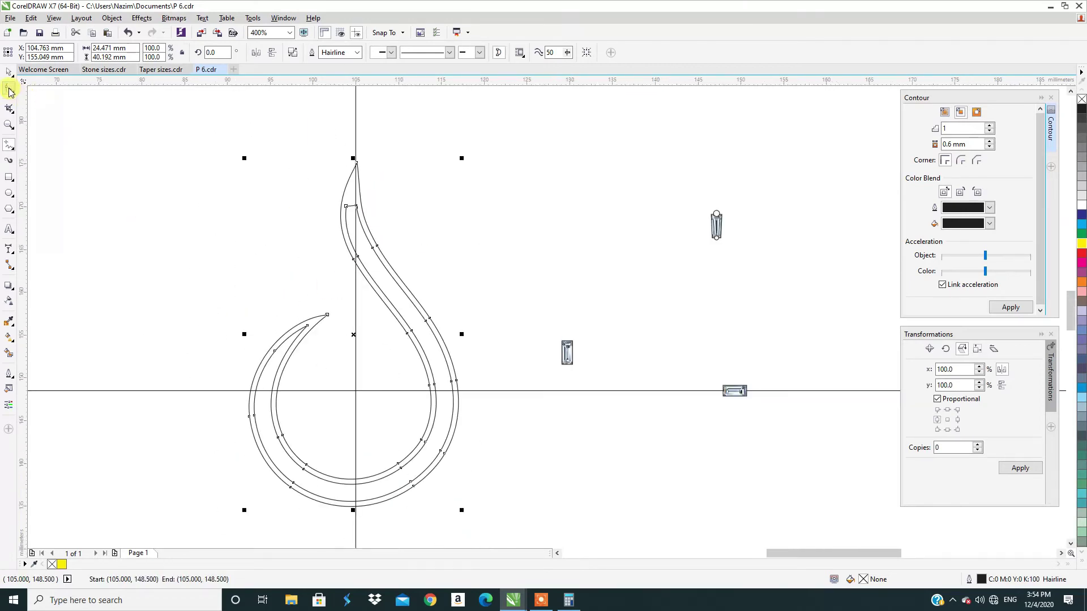
pyautogui.click(9, 91)
pyautogui.scroll(2, 287, 335)
pyautogui.scroll(-2, 311, 365)
pyautogui.scroll(2, 321, 335)
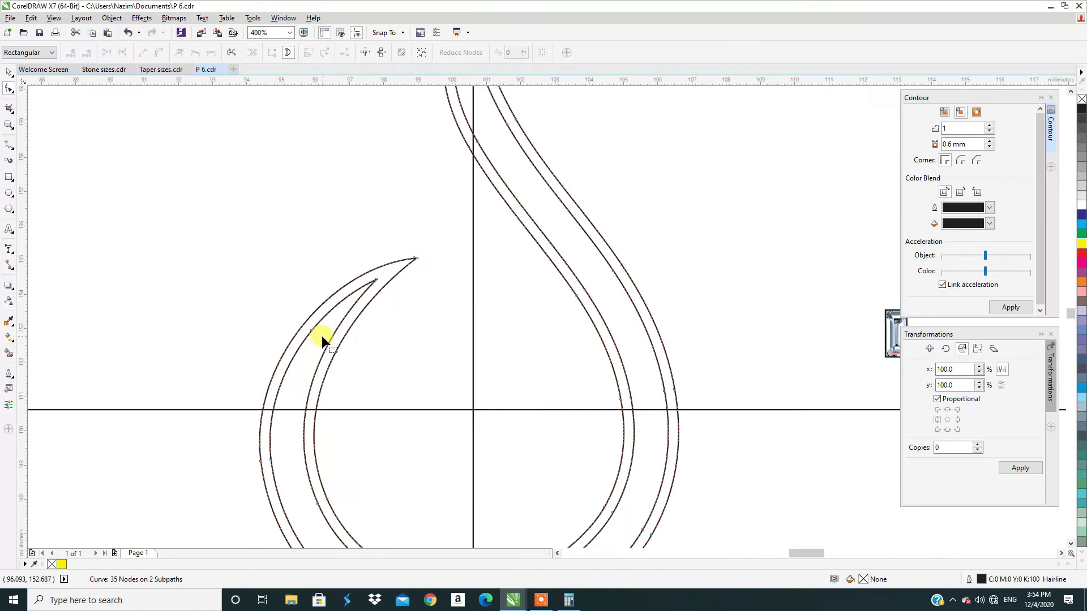
pyautogui.scroll(2, 321, 335)
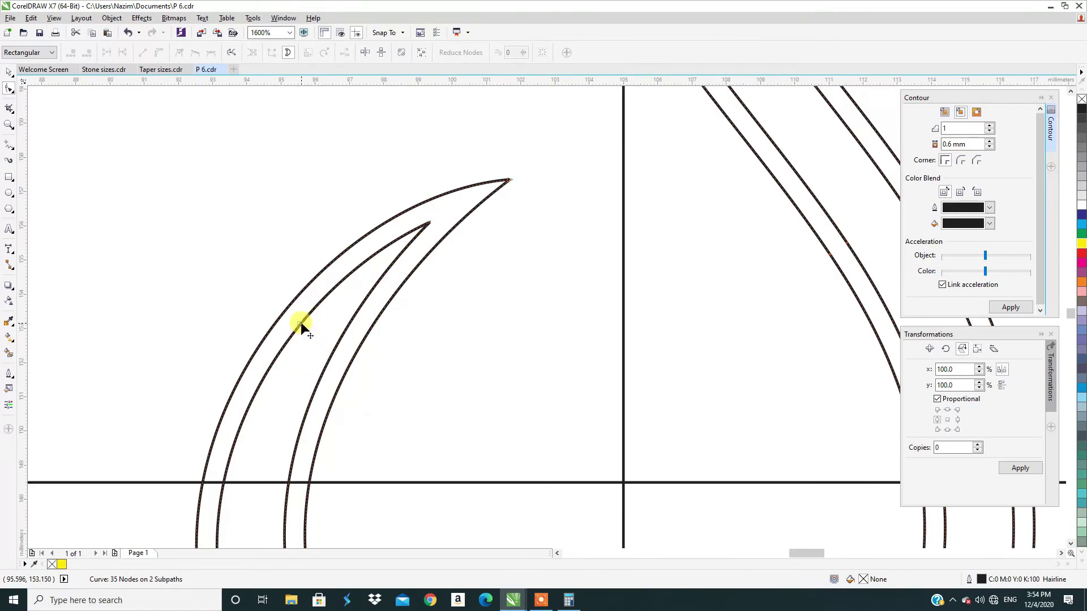
pyautogui.scroll(1, 301, 334)
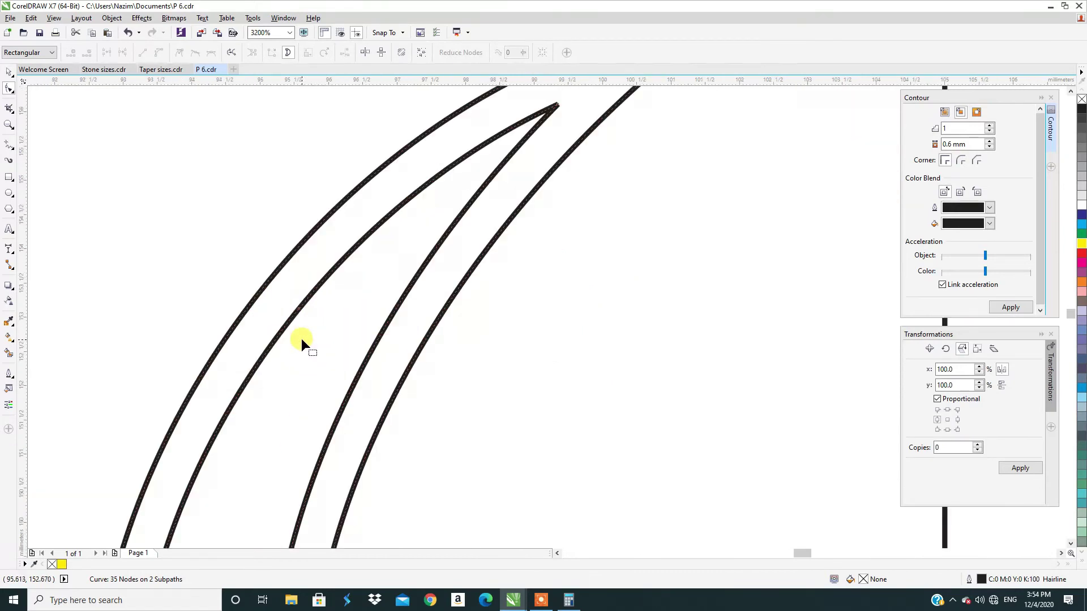
pyautogui.doubleClick(368, 357)
pyautogui.scroll(-2, 342, 357)
# Step: Break the inner outline at the two facing nodes below the lower tip and delete the pointed end
pyautogui.moveTo(311, 315); pyautogui.dragTo(357, 367)
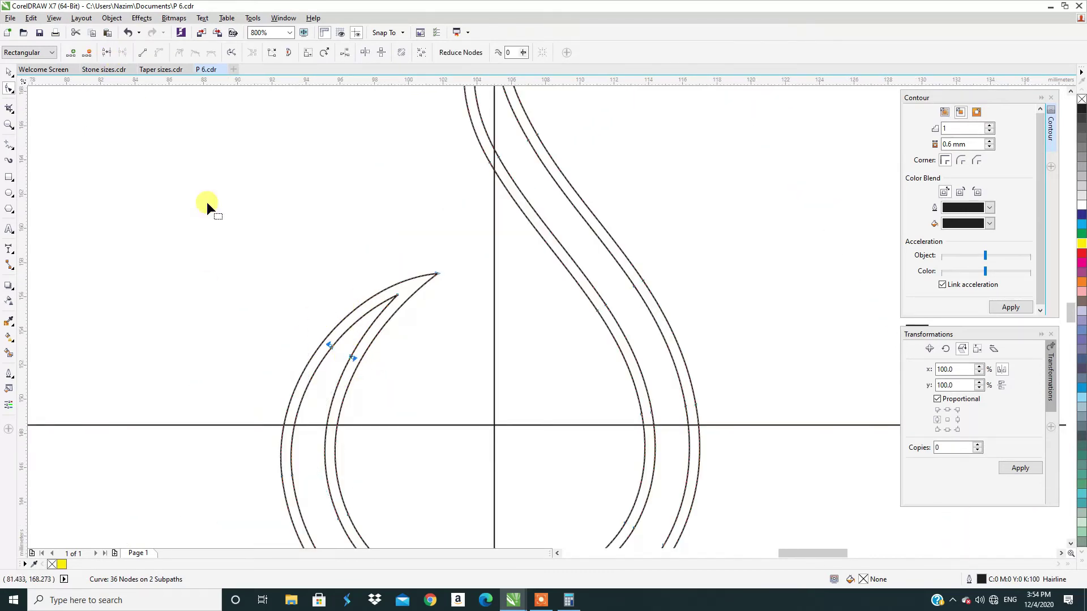
pyautogui.scroll(1, 369, 310)
pyautogui.moveTo(451, 328); pyautogui.dragTo(450, 328)
pyautogui.click(124, 52)
pyautogui.moveTo(344, 242); pyautogui.dragTo(452, 315)
pyautogui.press('Delete')
pyautogui.scroll(-1, 386, 289)
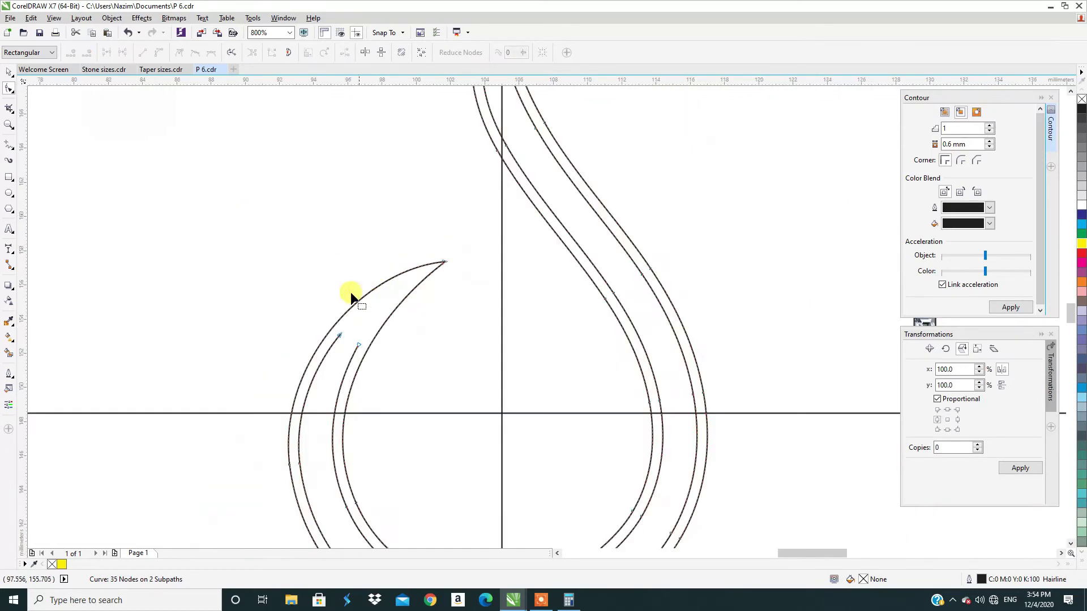
# Step: Close the inner outline's lower open end with a straight line joining its two end nodes
pyautogui.click(11, 145)
pyautogui.scroll(1, 345, 346)
pyautogui.scroll(1, 323, 266)
pyautogui.click(322, 271)
pyautogui.click(391, 314)
pyautogui.press('space')
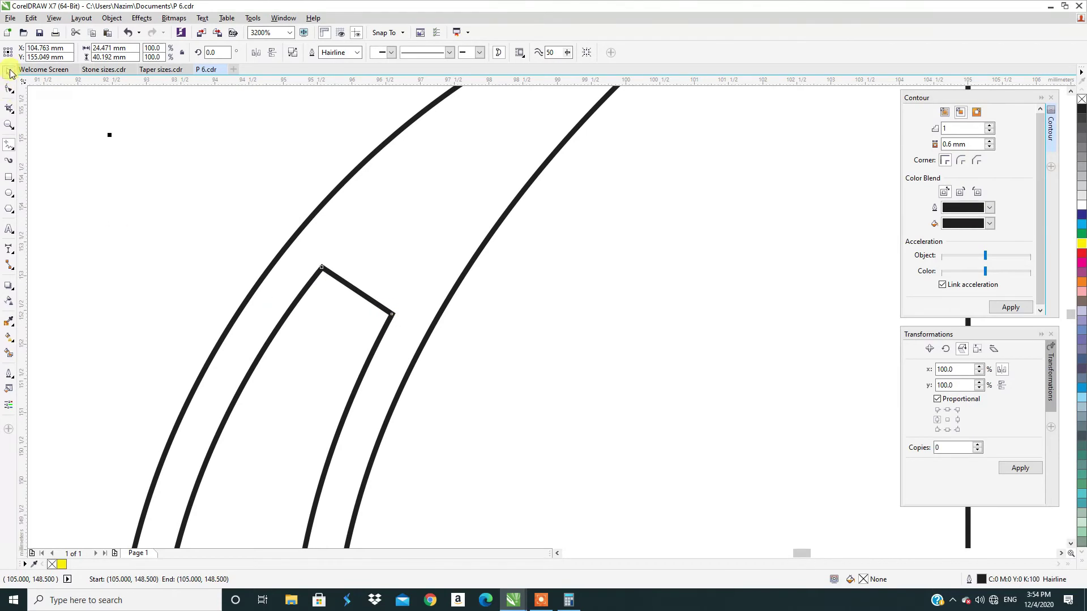
# Step: Break the combined band curve apart into separate outer and inner outlines
pyautogui.scroll(-4, 324, 309)
pyautogui.moveTo(442, 182); pyautogui.dragTo(226, 459)
pyautogui.click(292, 53)
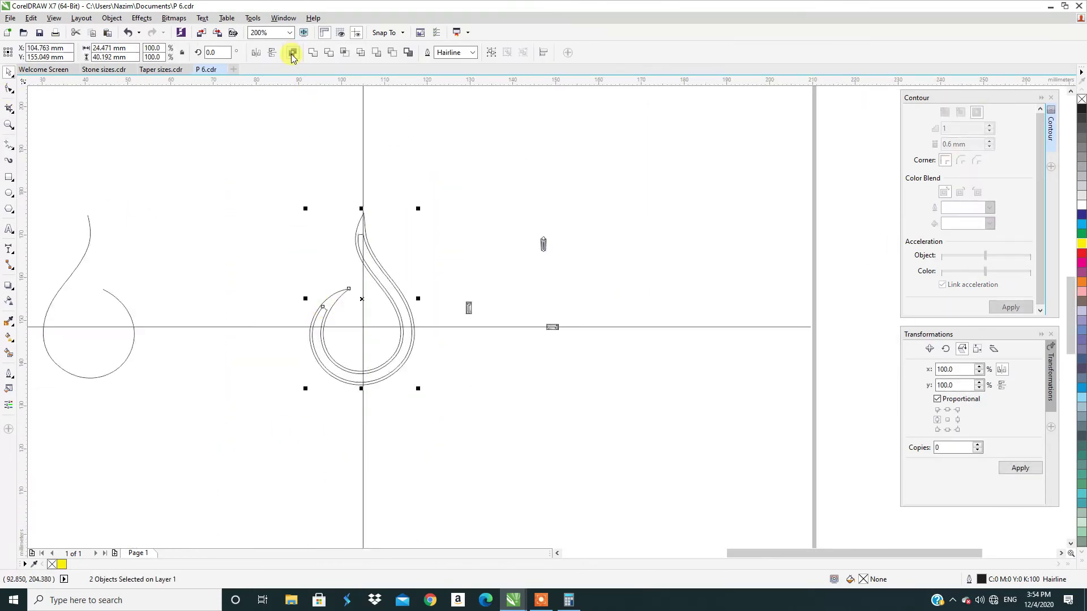
# Step: Fill the combined teardrop band with yellow and deselect it
pyautogui.click(1081, 243)
pyautogui.click(419, 455)
pyautogui.scroll(5, 315, 290)
pyautogui.scroll(-5, 317, 283)
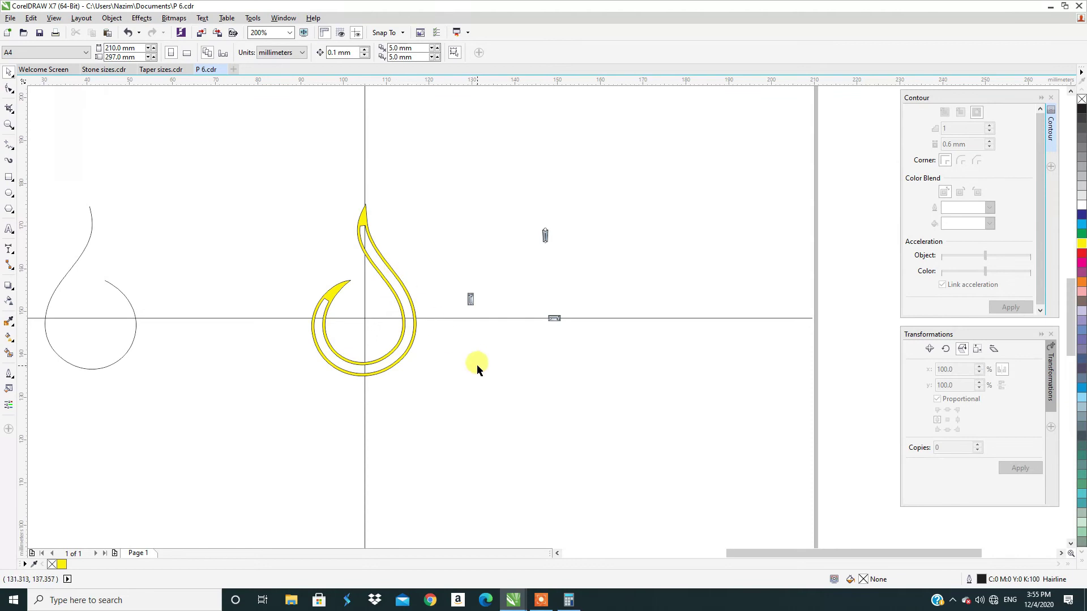
pyautogui.scroll(2, 414, 321)
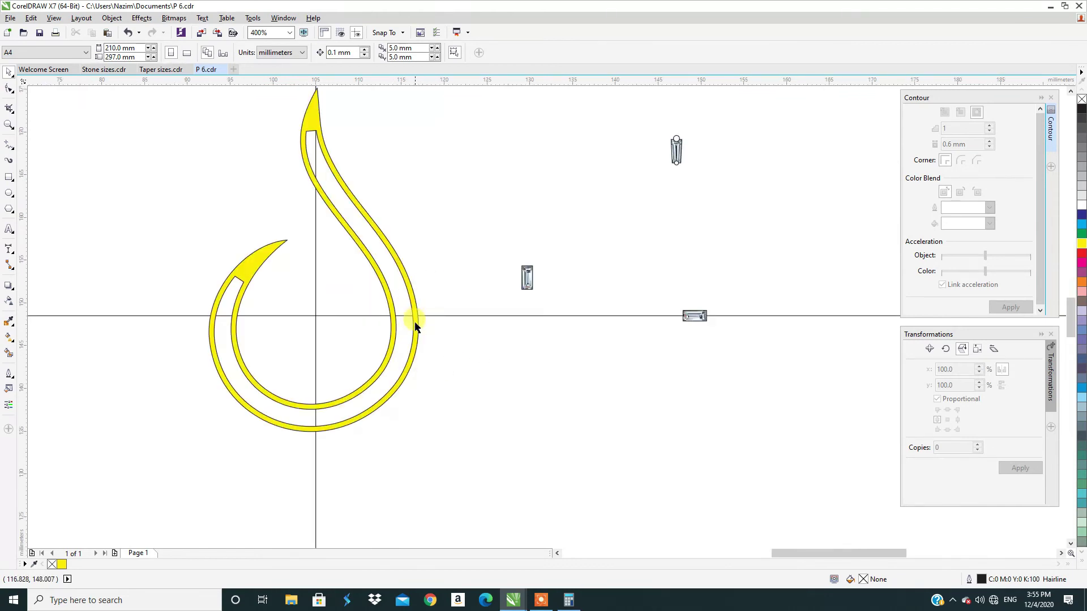
pyautogui.scroll(-2, 414, 322)
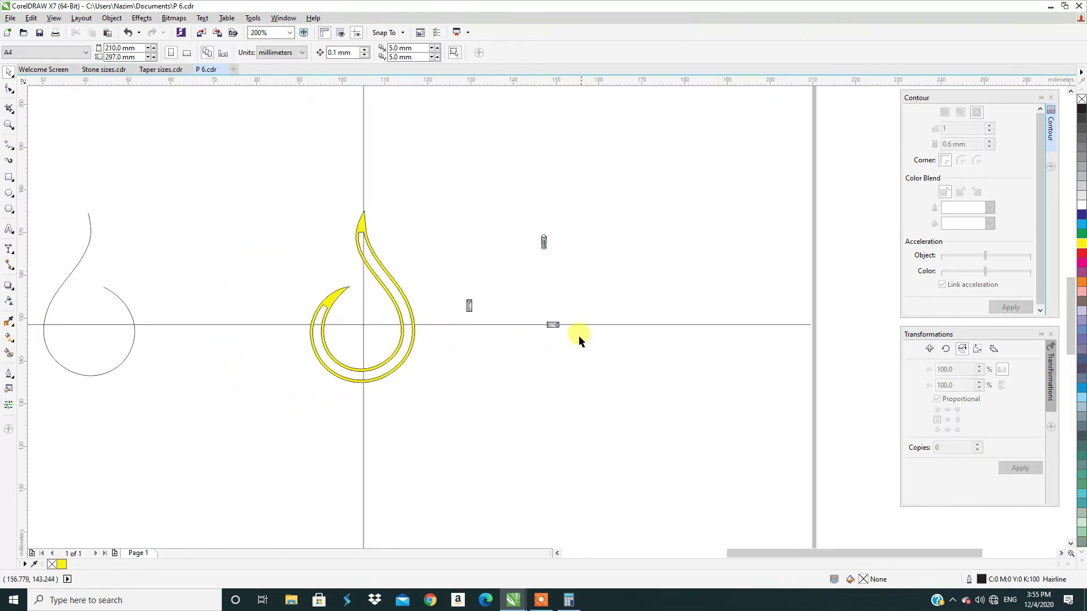
# Step: Move the tapered baguette stone group beside the band's upper pointed tip
pyautogui.click(543, 243)
pyautogui.moveTo(540, 238); pyautogui.dragTo(378, 231)
pyautogui.scroll(3, 372, 232)
pyautogui.scroll(-1, 405, 290)
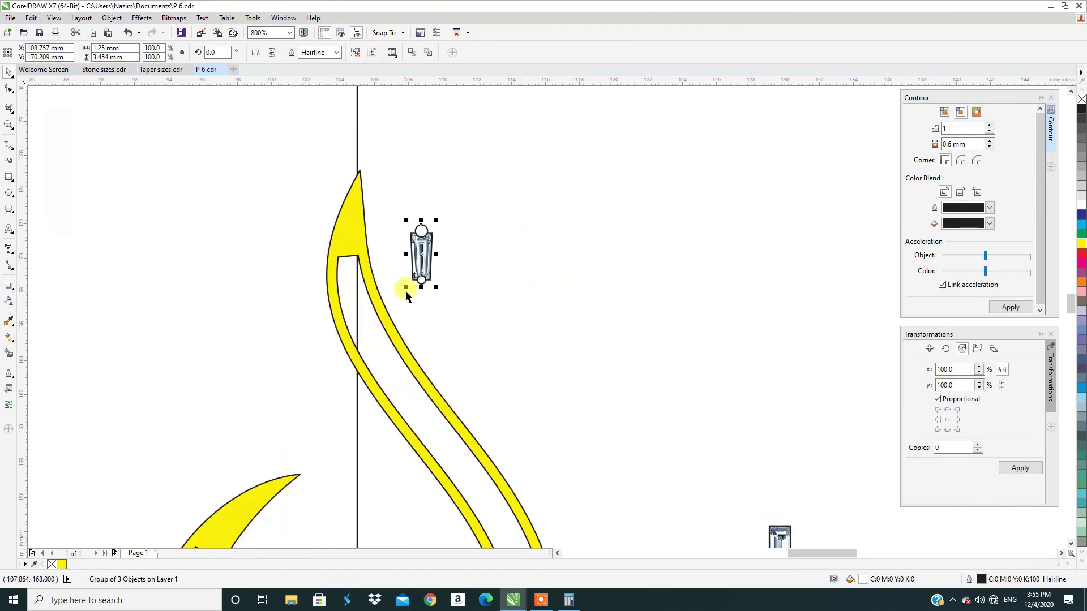
# Step: Ungroup the tapered baguette and delete the round prongs at its two ends
pyautogui.click(356, 52)
pyautogui.moveTo(483, 189); pyautogui.dragTo(380, 256)
pyautogui.press('Delete')
pyautogui.moveTo(451, 269); pyautogui.dragTo(400, 313)
pyautogui.press('Delete')
# Step: Move the bare tapered stone into the channel just below the band's upper squared end
pyautogui.click(419, 261)
pyautogui.moveTo(420, 256); pyautogui.dragTo(359, 326)
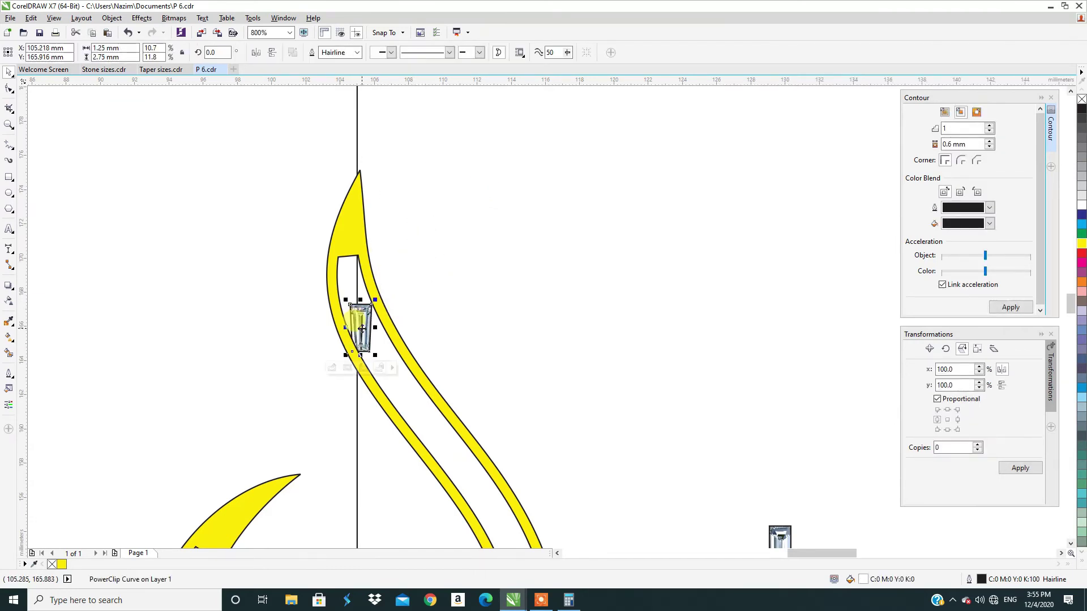
pyautogui.scroll(2, 360, 326)
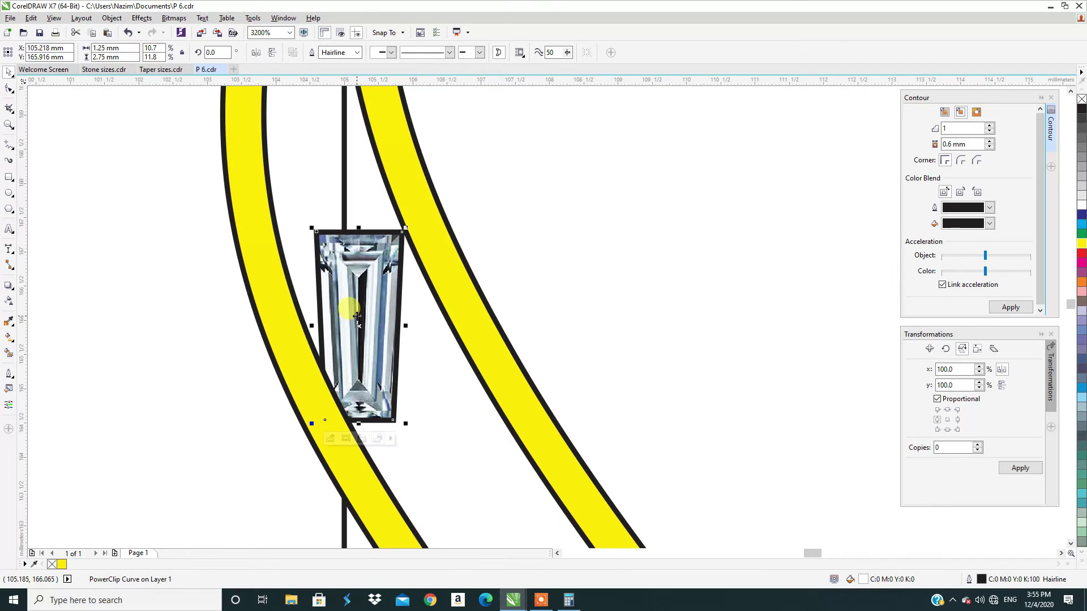
pyautogui.scroll(-2, 358, 317)
pyautogui.click(357, 277)
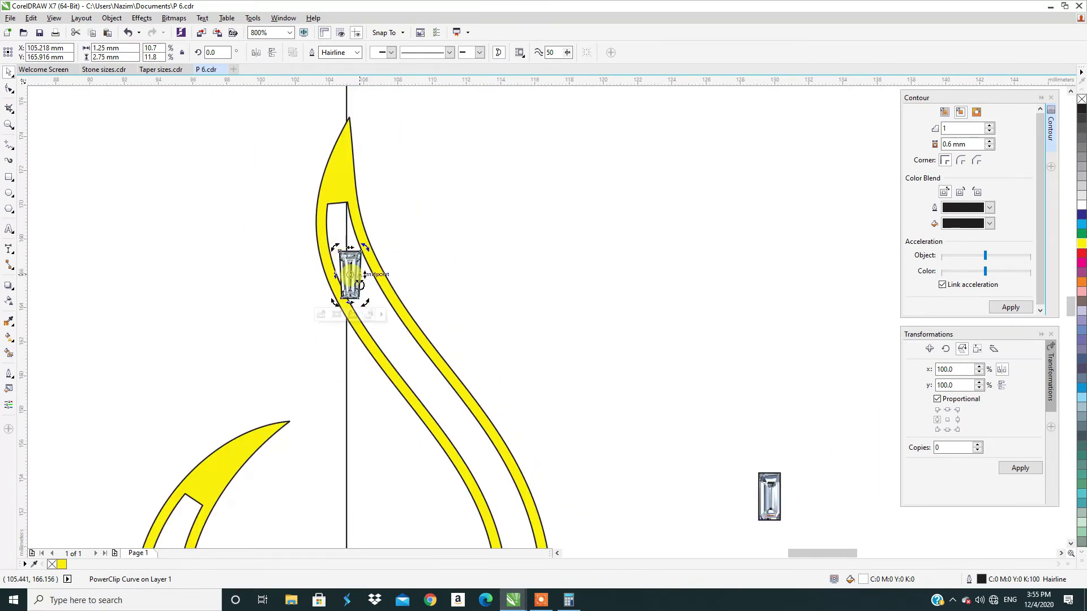
pyautogui.scroll(1, 349, 296)
pyautogui.click(348, 244)
pyautogui.scroll(-2, 347, 240)
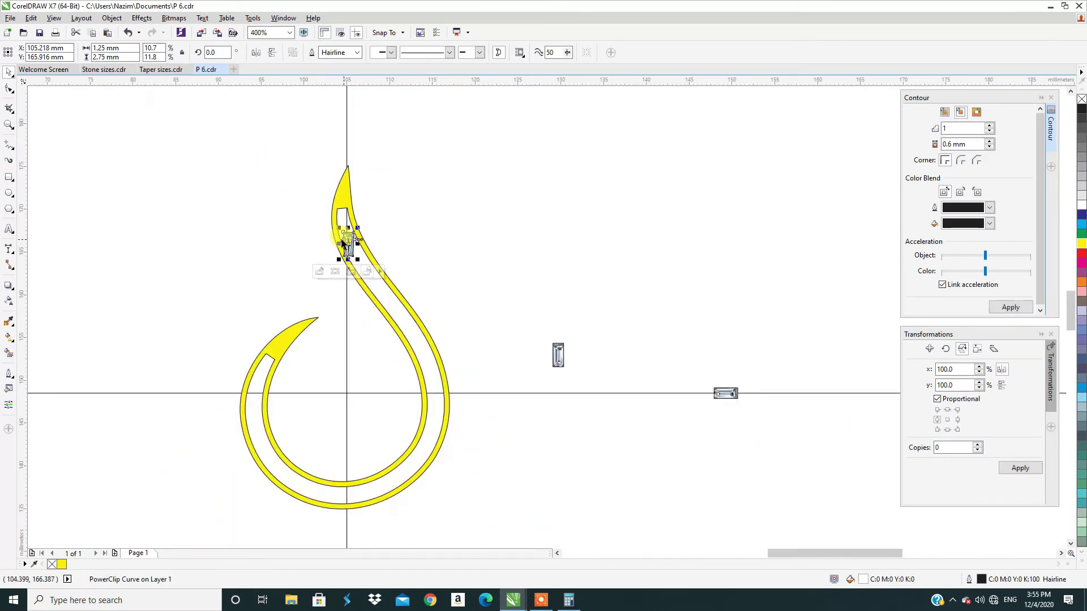
# Step: Place a spare copy of the tapered stone beside the straight baguette outside the pendant
pyautogui.moveTo(349, 244); pyautogui.dragTo(581, 354)
pyautogui.rightClick(581, 354)
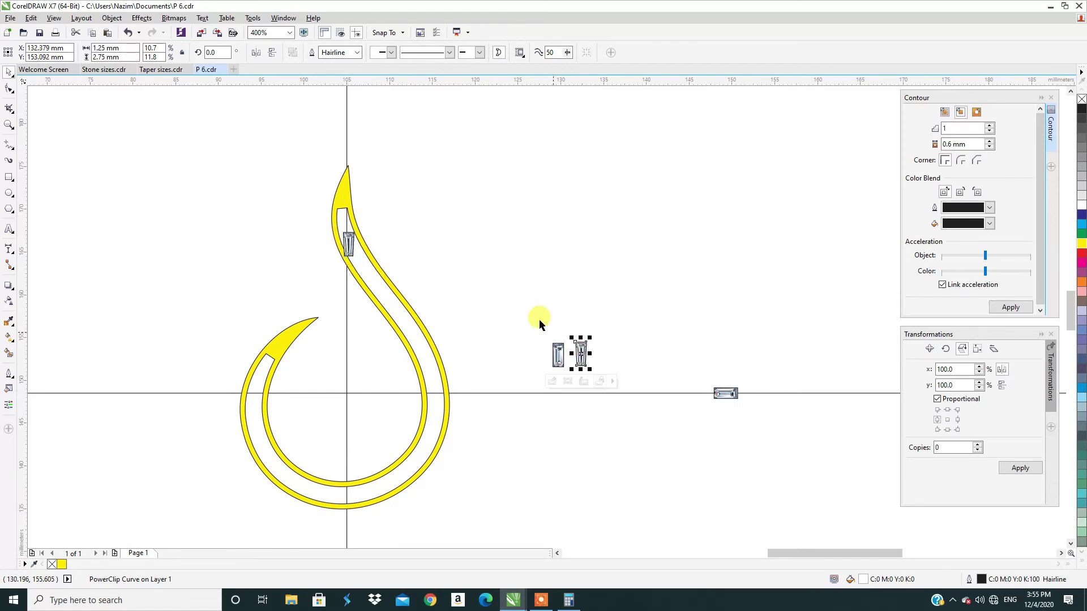
pyautogui.click(539, 321)
# Step: Rotate the tapered stone in the channel to about 113° so that it lies across the band
pyautogui.scroll(1, 358, 256)
pyautogui.click(351, 252)
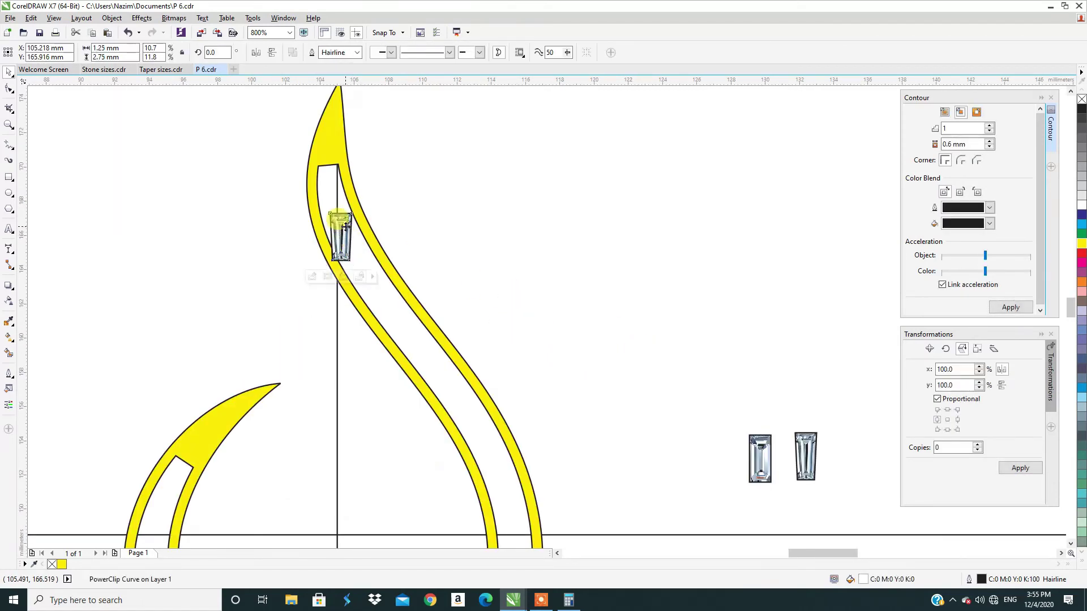
pyautogui.click(351, 252)
pyautogui.scroll(1, 348, 251)
pyautogui.moveTo(368, 276); pyautogui.dragTo(408, 158)
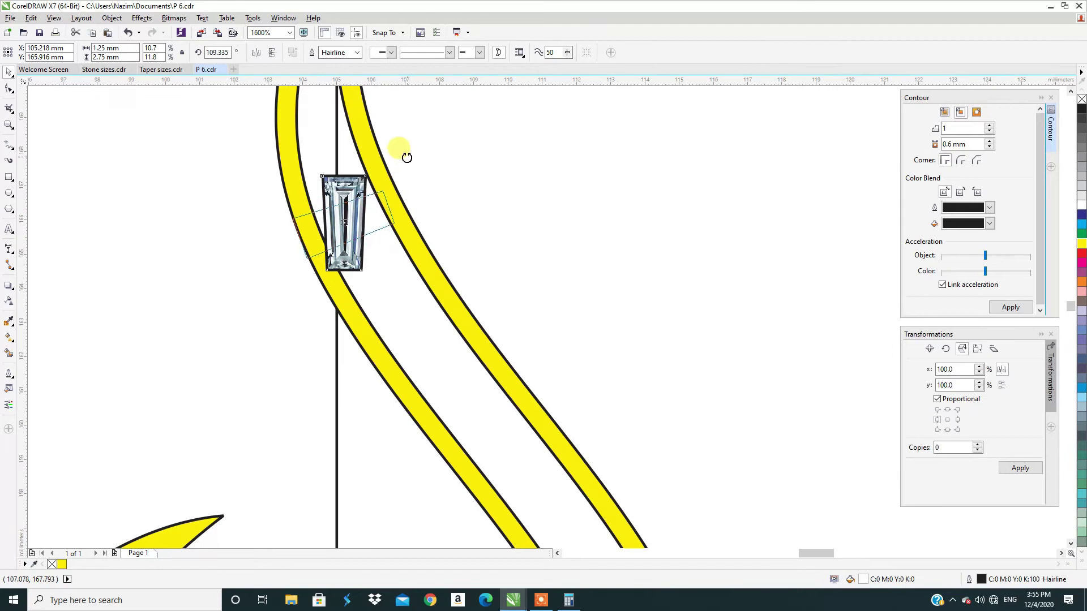
# Step: Move the rotated tapered stone up to the squared top end of the channel
pyautogui.scroll(-2, 438, 221)
pyautogui.click(439, 221)
pyautogui.scroll(2, 380, 230)
pyautogui.moveTo(354, 341); pyautogui.dragTo(495, 218)
pyautogui.moveTo(495, 218); pyautogui.dragTo(326, 229)
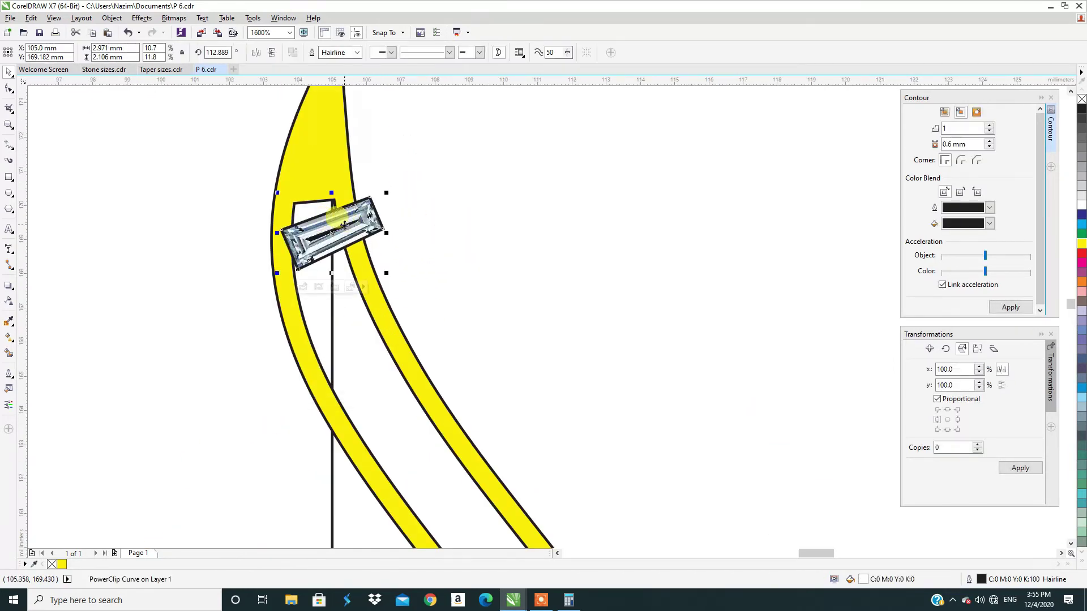
# Step: Scale the tapered stone down towards the width of the channel
pyautogui.scroll(1, 345, 235)
pyautogui.click(371, 240)
pyautogui.click(383, 194)
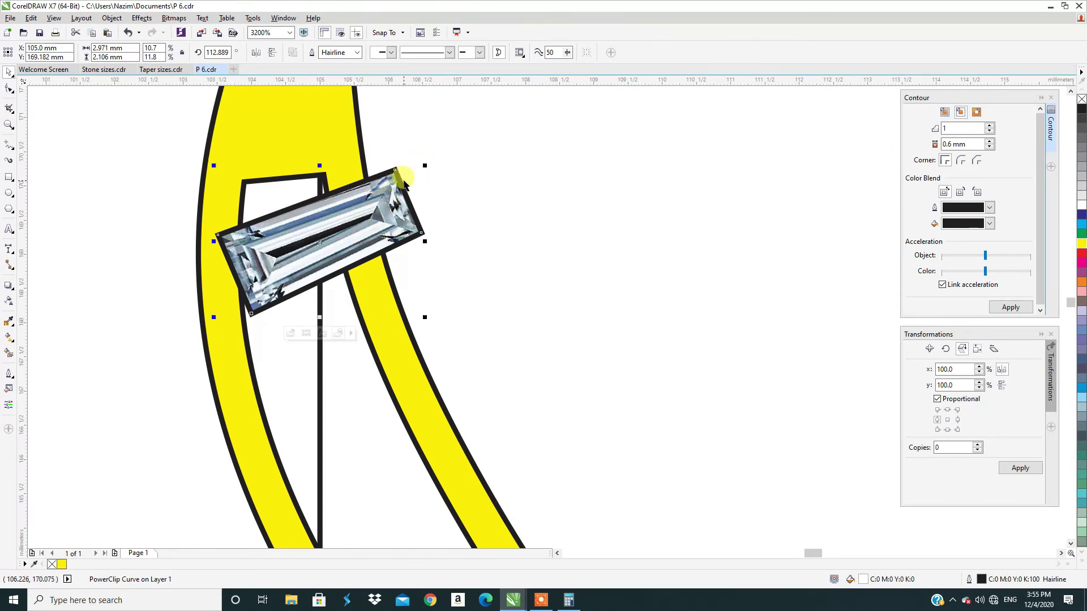
pyautogui.moveTo(419, 160); pyautogui.dragTo(376, 213)
# Step: Rotate the tapered stone to about 95°, size it to about 1.9 by 0.9 mm and seat it against the channel's top end
pyautogui.click(328, 255)
pyautogui.moveTo(360, 318); pyautogui.dragTo(342, 346)
pyautogui.moveTo(284, 241); pyautogui.dragTo(278, 197)
pyautogui.click(278, 197)
pyautogui.moveTo(355, 242); pyautogui.dragTo(352, 248)
pyautogui.moveTo(328, 218); pyautogui.dragTo(274, 207)
pyautogui.scroll(-2, 276, 213)
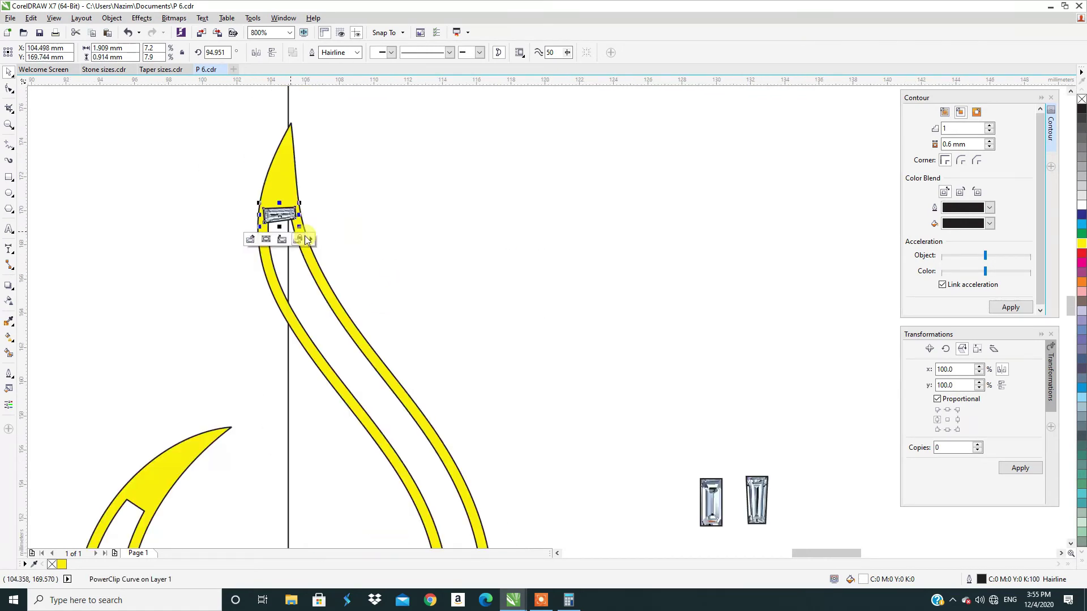
pyautogui.click(256, 220)
pyautogui.scroll(2, 270, 218)
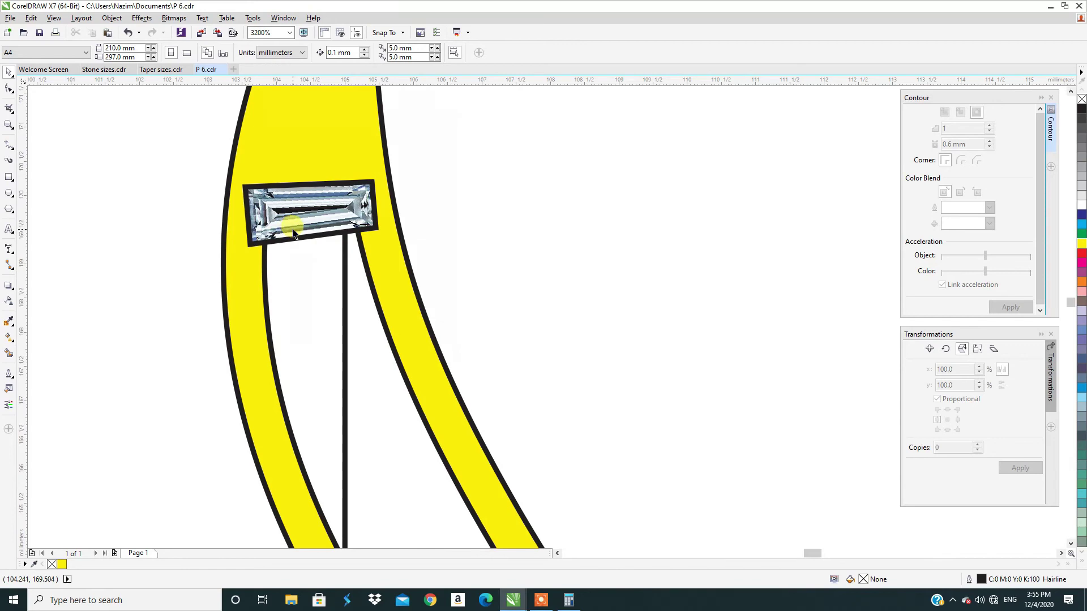
pyautogui.scroll(-1, 286, 233)
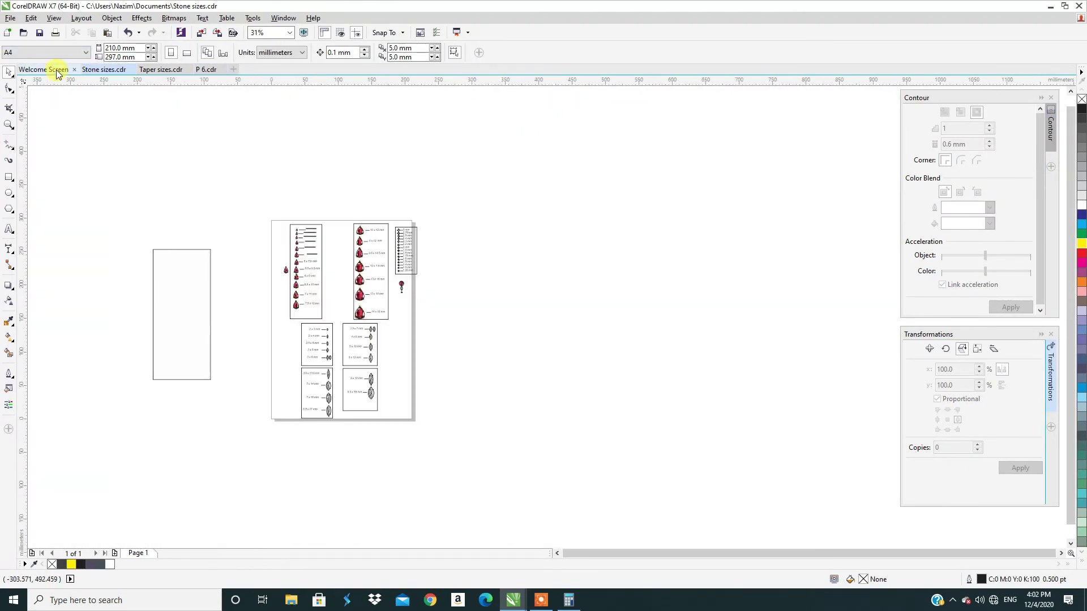
# Step: Rotate the 2.5 mm and 2 mm wide marquise stones to match the slant of the sketched flower petals
pyautogui.click(57, 70)
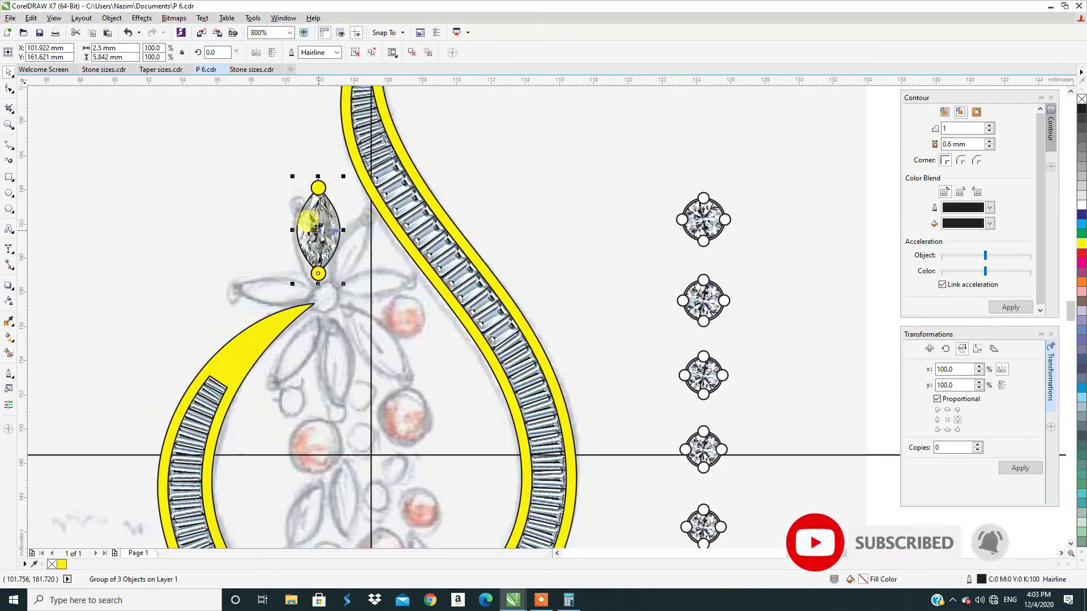
pyautogui.moveTo(311, 177); pyautogui.dragTo(380, 198)
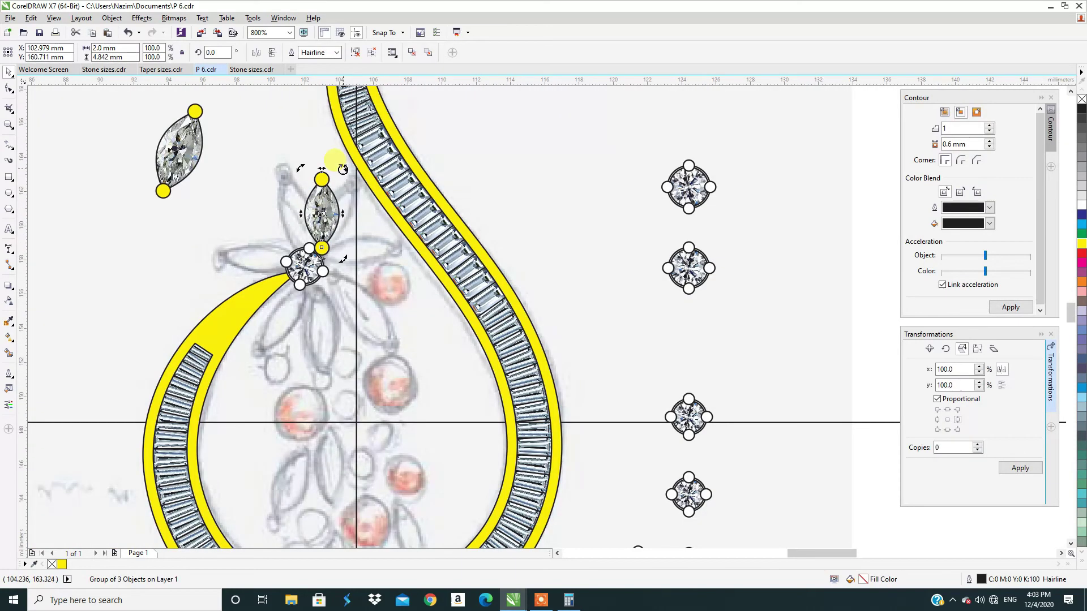
pyautogui.moveTo(343, 169); pyautogui.dragTo(419, 338)
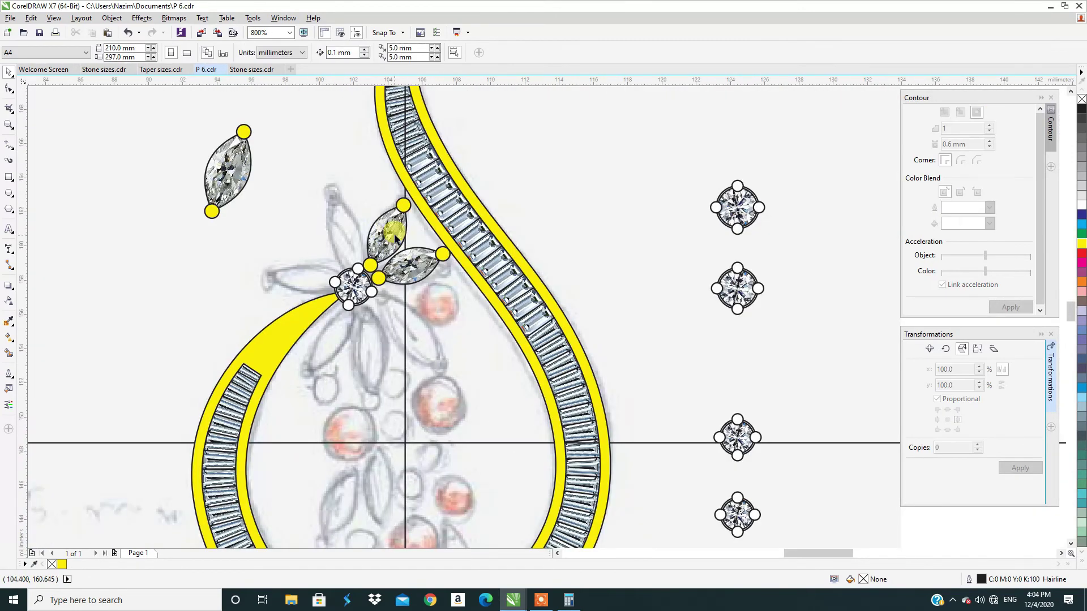
# Step: Copy marquise stones onto the remaining sketched petals around the flower's round centre stone and rotate them to fit
pyautogui.moveTo(394, 235); pyautogui.dragTo(235, 250)
pyautogui.moveTo(234, 250); pyautogui.dragTo(300, 255)
pyautogui.moveTo(216, 298); pyautogui.dragTo(297, 279)
pyautogui.moveTo(340, 227); pyautogui.dragTo(211, 242)
pyautogui.moveTo(211, 241); pyautogui.dragTo(334, 231)
pyautogui.moveTo(387, 232); pyautogui.dragTo(259, 227)
pyautogui.moveTo(259, 226); pyautogui.dragTo(377, 231)
pyautogui.doubleClick(333, 226)
pyautogui.moveTo(352, 184); pyautogui.dragTo(344, 181)
pyautogui.scroll(-1, 338, 221)
pyautogui.moveTo(283, 196); pyautogui.dragTo(417, 356)
pyautogui.scroll(1, 376, 316)
pyautogui.hotkey('ctrl', 'z')
# Step: Place marquise stones on the flower's lower petals
pyautogui.moveTo(259, 183); pyautogui.dragTo(330, 251)
pyautogui.moveTo(331, 249); pyautogui.dragTo(274, 249)
pyautogui.scroll(-3, 322, 317)
# Step: Bring in a pearl, size it to the sketch and place pearls on the two large circles below the flower
pyautogui.moveTo(162, 442); pyautogui.dragTo(350, 314)
pyautogui.scroll(2, 324, 319)
pyautogui.moveTo(467, 260); pyautogui.dragTo(421, 306)
pyautogui.scroll(1, 393, 329)
pyautogui.moveTo(423, 308); pyautogui.dragTo(362, 304)
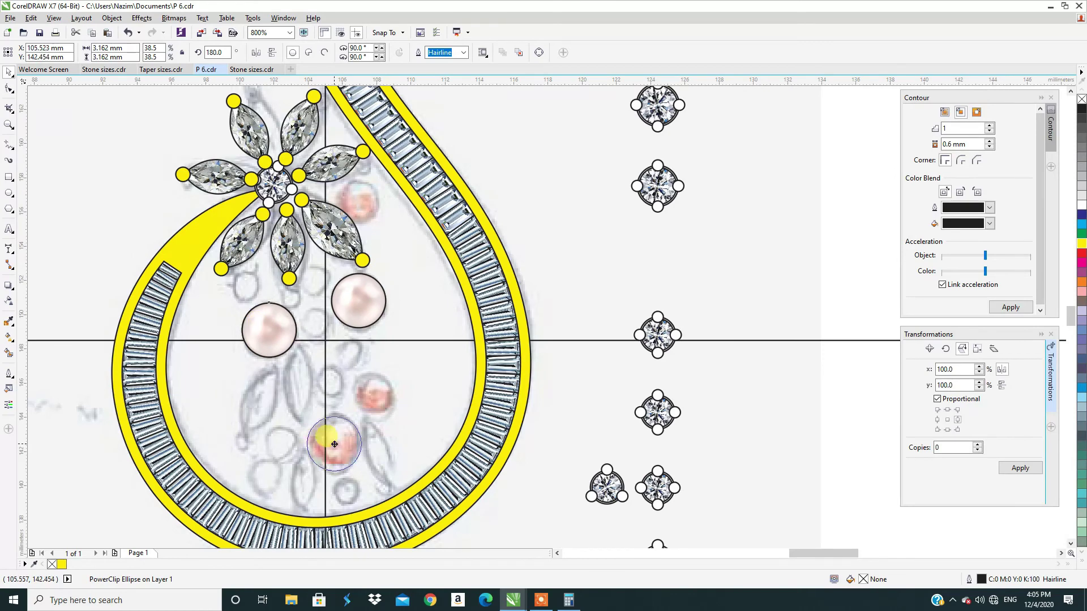
# Step: Place pearls on the remaining sketched circles inside the band, sizing the smaller ones, and copy a small pearl just below the band
pyautogui.moveTo(334, 444); pyautogui.dragTo(334, 442)
pyautogui.moveTo(334, 442); pyautogui.dragTo(374, 395)
pyautogui.moveTo(403, 366); pyautogui.dragTo(396, 372)
pyautogui.moveTo(359, 196); pyautogui.dragTo(358, 195)
pyautogui.scroll(-1, 368, 195)
pyautogui.moveTo(374, 243); pyautogui.dragTo(345, 343)
# Step: Place a marquise stone on the sketched leaf below the left pearl
pyautogui.scroll(1, 350, 277)
pyautogui.scroll(-1, 387, 288)
pyautogui.moveTo(191, 418); pyautogui.dragTo(353, 314)
pyautogui.scroll(1, 354, 317)
pyautogui.scroll(-1, 396, 385)
pyautogui.moveTo(534, 358); pyautogui.dragTo(483, 323)
# Step: Place a four-prong round stone beneath the flower's lower-left petal and rotate its prongs
pyautogui.moveTo(538, 467); pyautogui.dragTo(332, 327)
pyautogui.scroll(2, 332, 327)
pyautogui.moveTo(389, 361); pyautogui.dragTo(368, 369)
pyautogui.scroll(-2, 330, 318)
# Step: Add four-prong round stones in the gaps around the two large upper pearls and rotate their prongs to fit
pyautogui.moveTo(537, 384); pyautogui.dragTo(446, 386)
pyautogui.scroll(2, 363, 342)
pyautogui.moveTo(246, 258); pyautogui.dragTo(440, 235)
pyautogui.moveTo(382, 241); pyautogui.dragTo(375, 332)
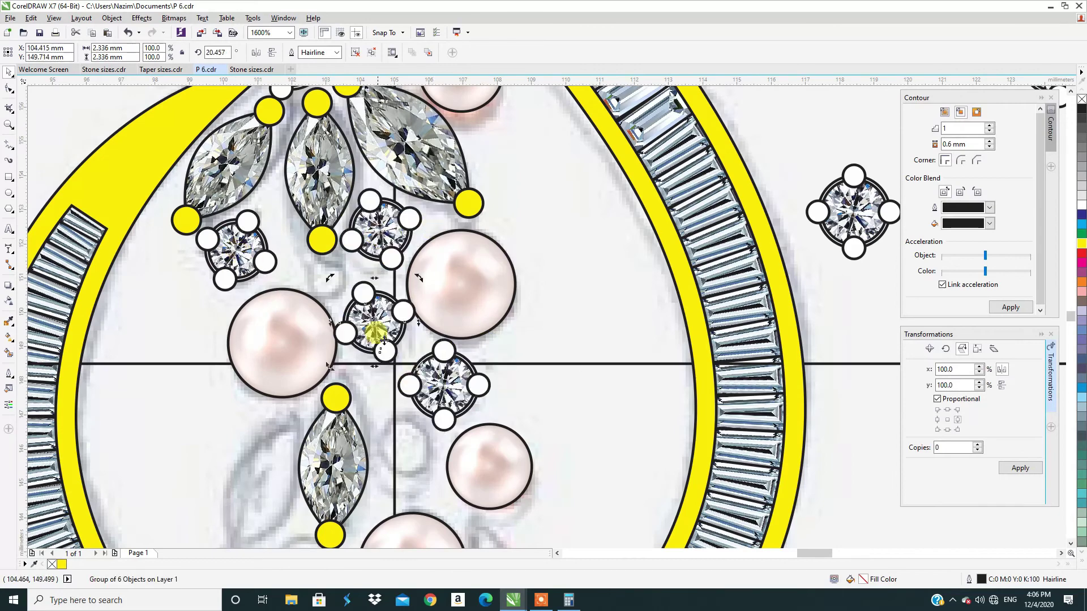
pyautogui.moveTo(417, 364); pyautogui.dragTo(378, 382)
pyautogui.scroll(-1, 440, 111)
pyautogui.scroll(1, 390, 285)
# Step: Copy the marquise below the left pearl onto the neighbouring sketched leaf and tilt it to match
pyautogui.moveTo(386, 287); pyautogui.dragTo(288, 310)
pyautogui.moveTo(320, 230); pyautogui.dragTo(354, 255)
pyautogui.moveTo(289, 311); pyautogui.dragTo(306, 298)
# Step: Copy the 2.65 mm round stone into the gap beside the small lower pearl and rotate its prongs
pyautogui.moveTo(499, 207); pyautogui.dragTo(464, 289)
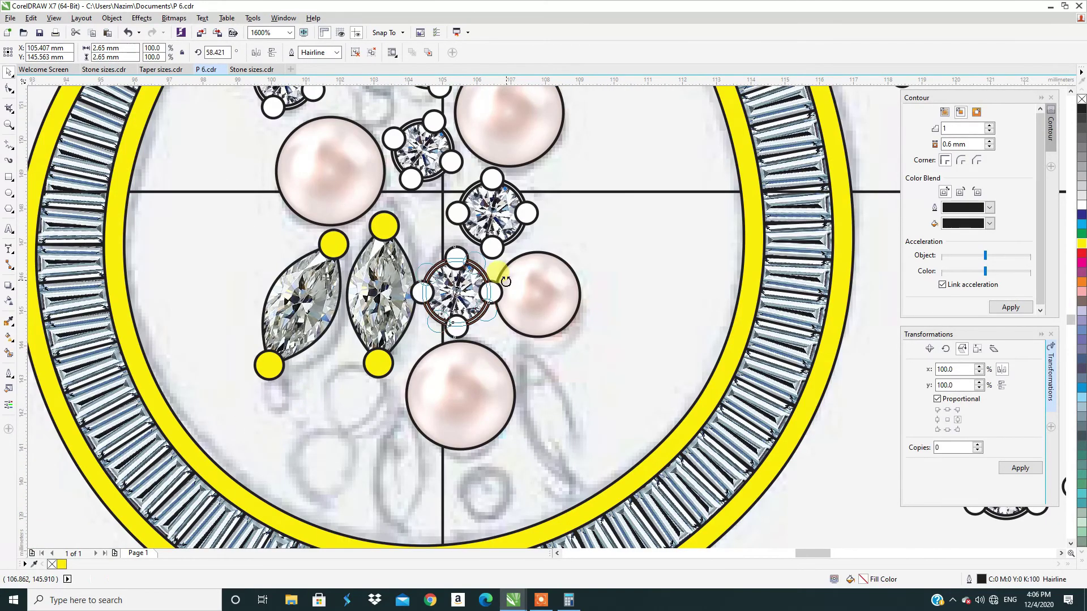
pyautogui.moveTo(505, 248); pyautogui.dragTo(511, 295)
pyautogui.scroll(-1, 407, 239)
pyautogui.scroll(1, 433, 275)
# Step: Copy a marquise stone onto the sketched leaf further down and nudge the neighbouring stones upward
pyautogui.moveTo(407, 188); pyautogui.dragTo(408, 338)
pyautogui.click(488, 159)
pyautogui.click(498, 254)
pyautogui.press('Up')
pyautogui.press('Up')
pyautogui.press('Up')
pyautogui.click(414, 222)
pyautogui.press('Up')
pyautogui.press('Up')
# Step: Place a marquise stone on the sketched leaf beside the large lower pearl
pyautogui.scroll(-2, 414, 222)
pyautogui.scroll(1, 431, 220)
pyautogui.click(368, 312)
pyautogui.moveTo(353, 290); pyautogui.dragTo(518, 216)
pyautogui.scroll(-2, 362, 391)
# Step: Copy a stone from Stone sizes.cdr, paste it into P 6.cdr and move it to the pendant
pyautogui.click(252, 70)
pyautogui.moveTo(349, 383); pyautogui.dragTo(382, 310)
pyautogui.hotkey('ctrl', 'c')
pyautogui.click(206, 70)
pyautogui.hotkey('ctrl', 'v')
pyautogui.moveTo(541, 184); pyautogui.dragTo(382, 356)
pyautogui.scroll(3, 367, 348)
# Step: Place four-prong round stones on the sketched circles near the inner bottom of the band
pyautogui.moveTo(533, 451); pyautogui.dragTo(290, 228)
pyautogui.scroll(2, 318, 232)
pyautogui.scroll(-2, 280, 258)
pyautogui.moveTo(524, 294); pyautogui.dragTo(381, 260)
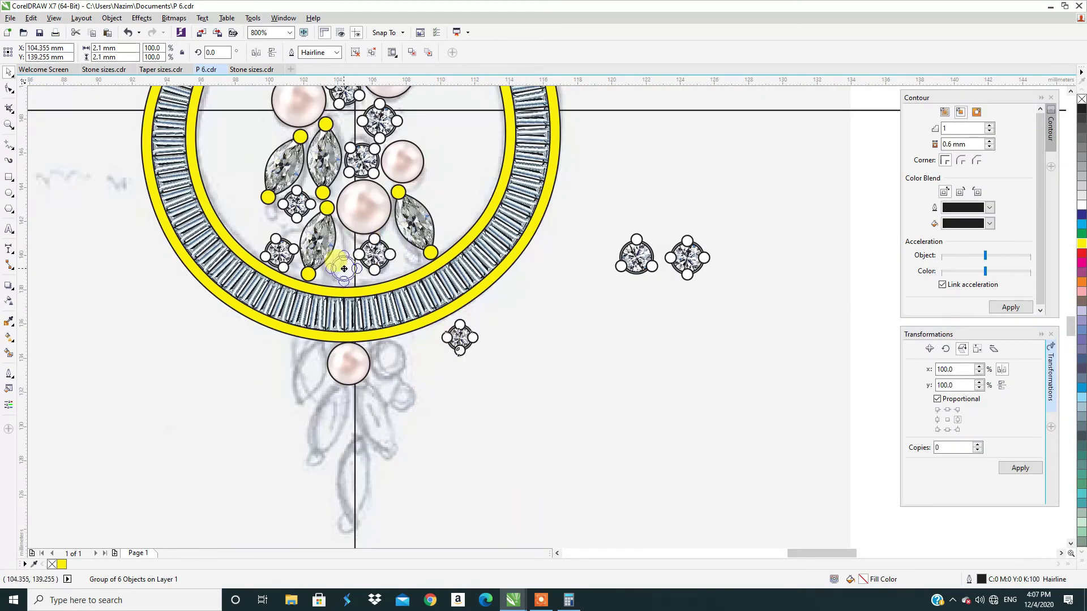
# Step: Position the 2.1 mm round stone at the inner bottom of the band and rotate its prongs
pyautogui.scroll(-1, 343, 264)
pyautogui.scroll(2, 301, 138)
pyautogui.click(359, 302)
pyautogui.moveTo(318, 363); pyautogui.dragTo(309, 373)
# Step: Place marquise stones on the sketched leaves hanging below the band and rotate them to match
pyautogui.scroll(-2, 367, 237)
pyautogui.scroll(1, 416, 413)
pyautogui.moveTo(714, 243); pyautogui.dragTo(419, 344)
pyautogui.click(458, 225)
pyautogui.moveTo(457, 225); pyautogui.dragTo(340, 362)
pyautogui.moveTo(228, 441); pyautogui.dragTo(340, 362)
pyautogui.moveTo(272, 440); pyautogui.dragTo(338, 363)
pyautogui.moveTo(334, 367); pyautogui.dragTo(353, 407)
# Step: Apply the scale and mirror transformation to the marquise and finish arranging the leaves of the lower drop
pyautogui.click(1020, 468)
pyautogui.moveTo(461, 468); pyautogui.dragTo(403, 405)
pyautogui.moveTo(404, 405); pyautogui.dragTo(383, 464)
pyautogui.moveTo(472, 502); pyautogui.dragTo(379, 451)
pyautogui.click(566, 396)
# Step: Place four-prong round stones on the two sketched circles beside the pearl below the band
pyautogui.moveTo(655, 256); pyautogui.dragTo(428, 400)
pyautogui.scroll(1, 427, 344)
pyautogui.moveTo(450, 305); pyautogui.dragTo(409, 335)
pyautogui.moveTo(465, 437); pyautogui.dragTo(541, 433)
pyautogui.moveTo(506, 419); pyautogui.dragTo(394, 470)
pyautogui.scroll(-3, 355, 424)
pyautogui.scroll(3, 457, 410)
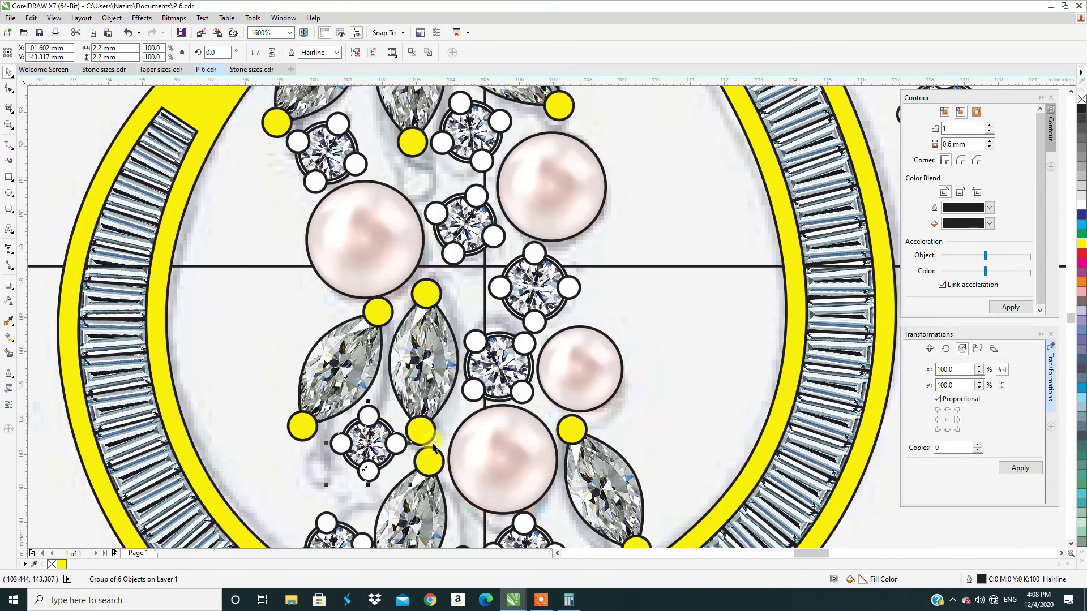
# Step: Examine the whole pendant and the stones of its lower drop
pyautogui.scroll(-4, 509, 340)
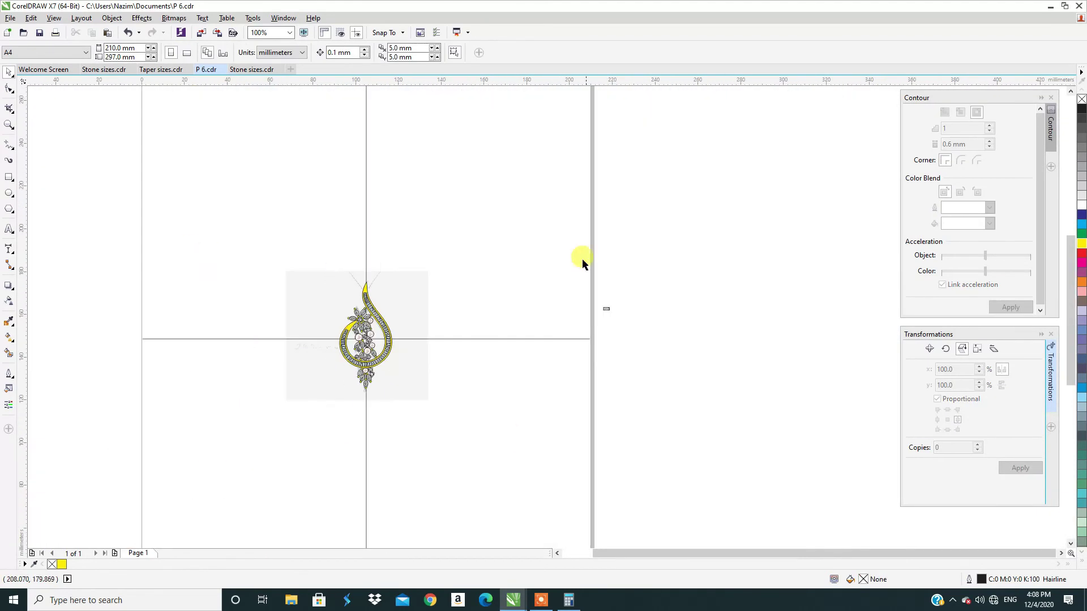
pyautogui.scroll(3, 366, 333)
pyautogui.scroll(-2, 463, 214)
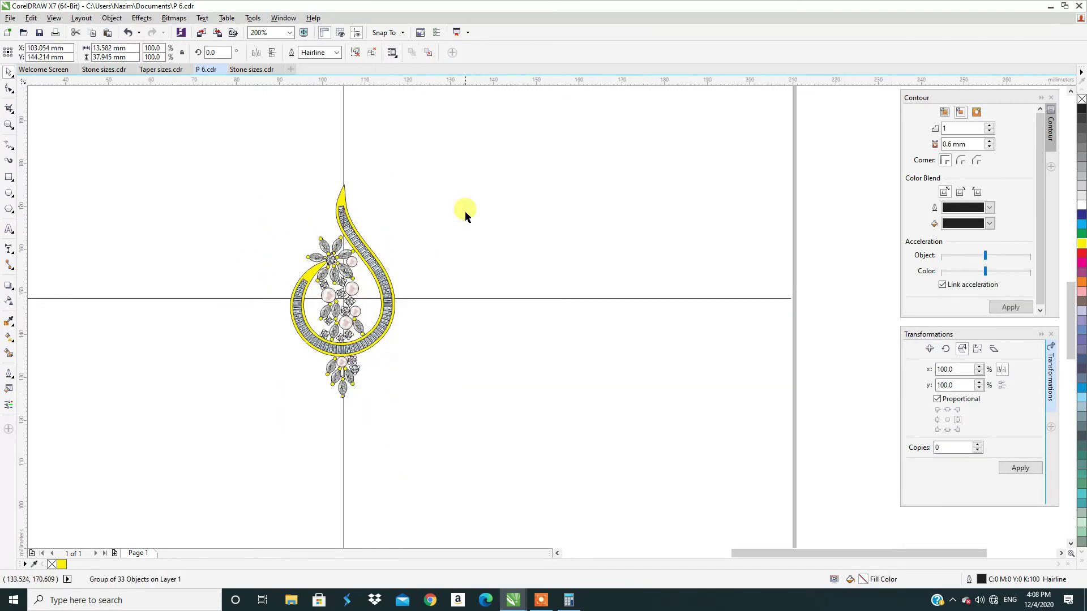
pyautogui.scroll(1, 377, 343)
pyautogui.scroll(-1, 375, 342)
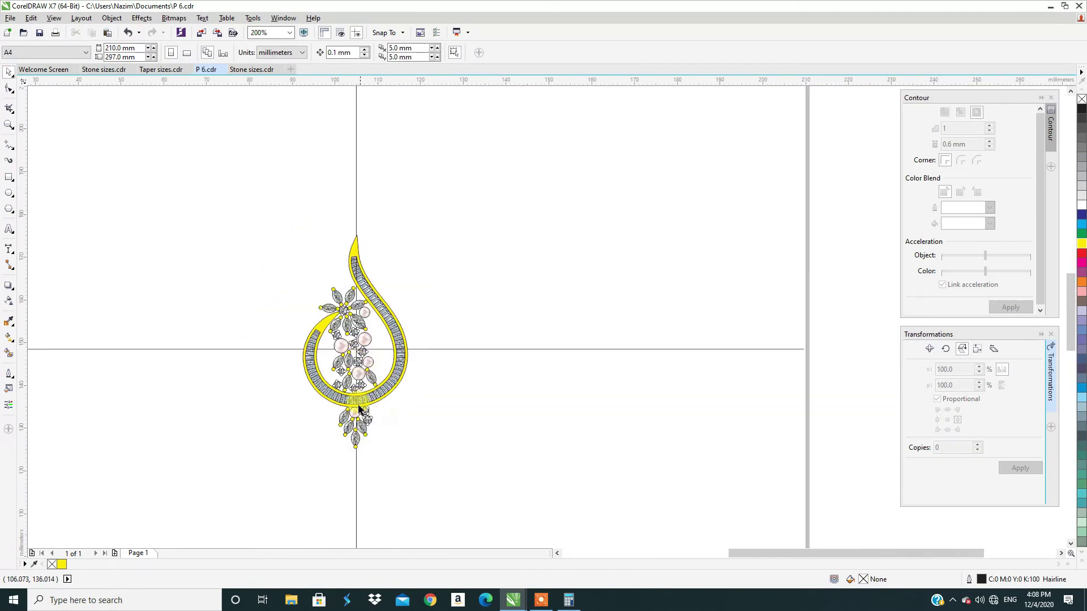
pyautogui.scroll(1, 344, 443)
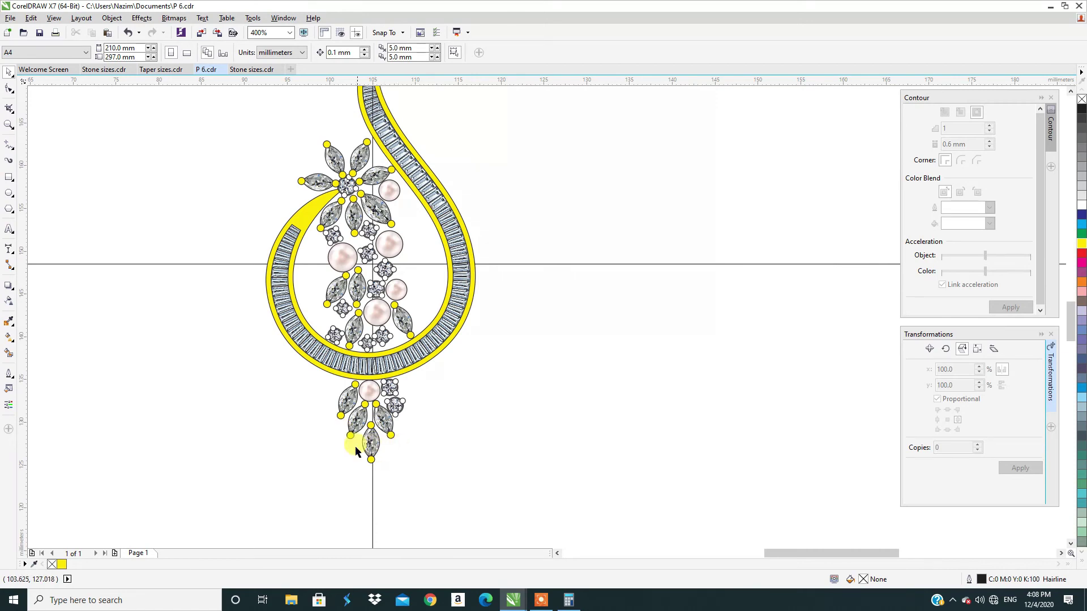
pyautogui.scroll(-1, 355, 451)
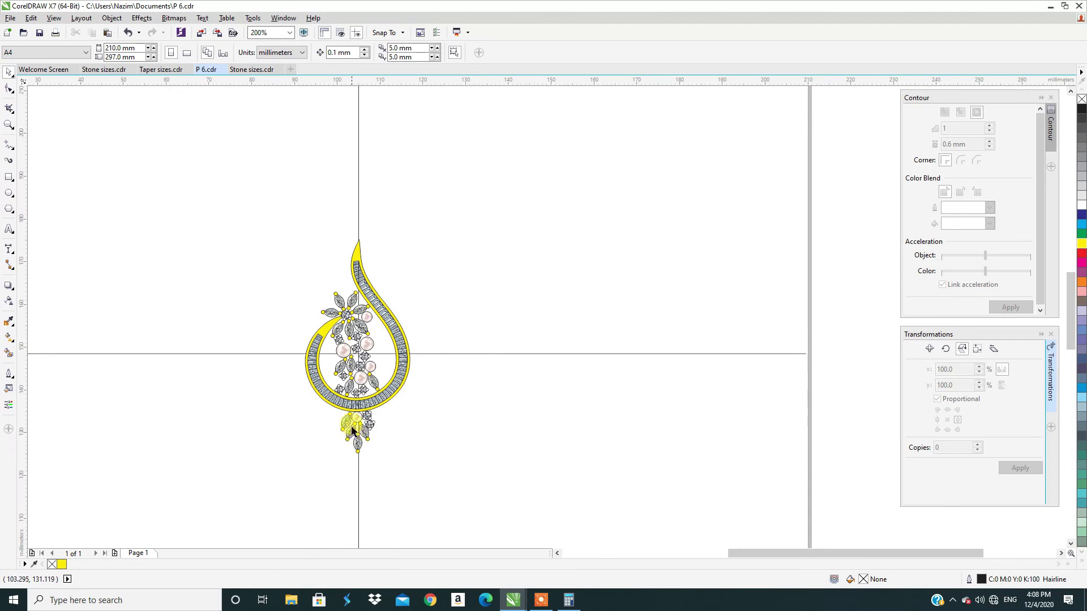
pyautogui.scroll(2, 336, 409)
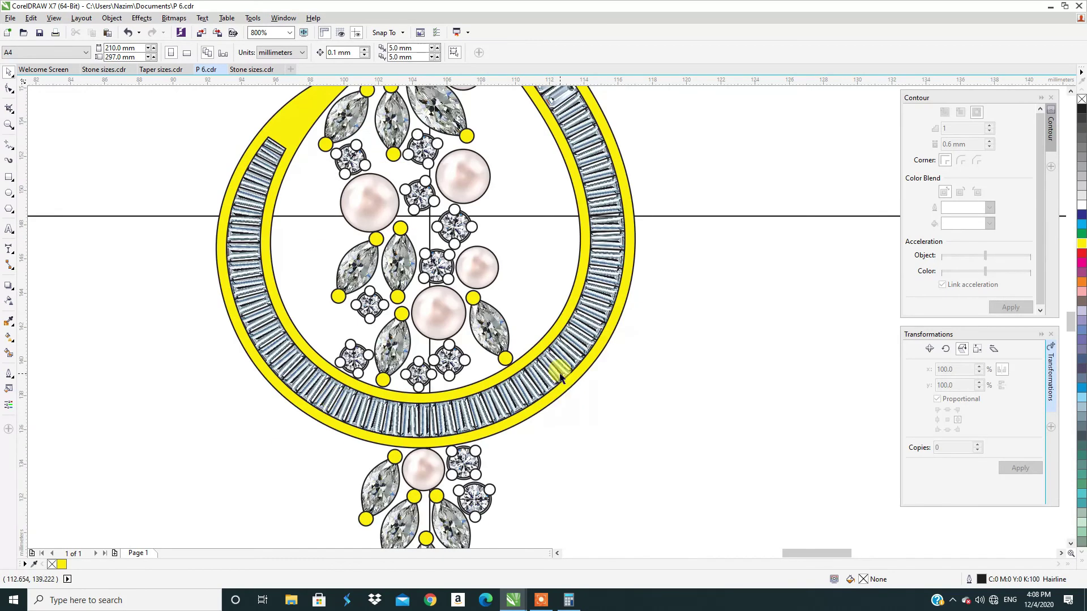
pyautogui.click(560, 376)
pyautogui.scroll(-1, 264, 430)
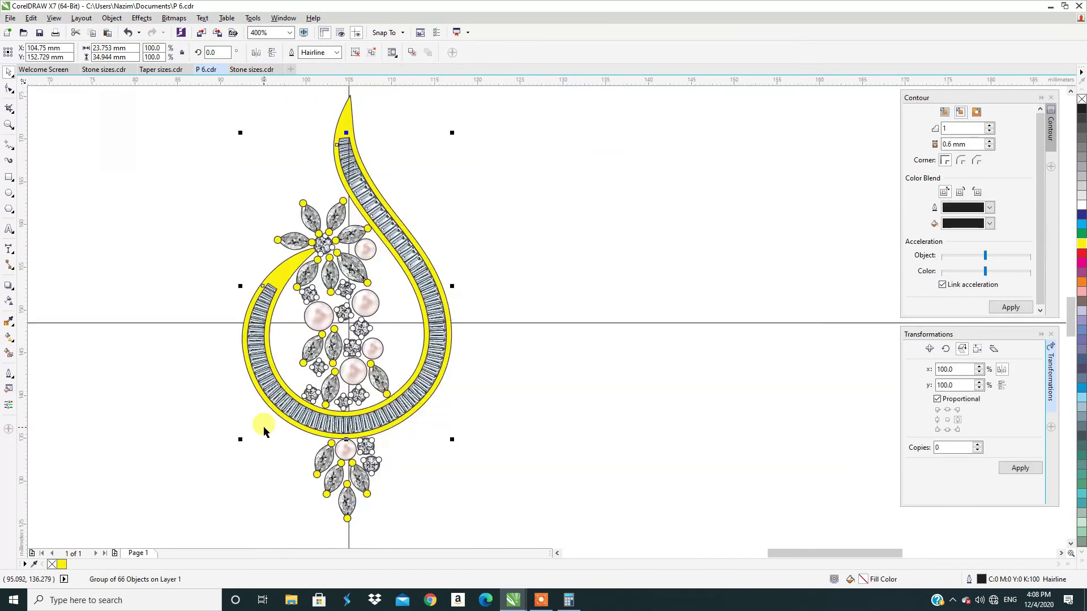
pyautogui.click(8, 286)
pyautogui.moveTo(345, 138); pyautogui.dragTo(323, 438)
pyautogui.scroll(2, 326, 440)
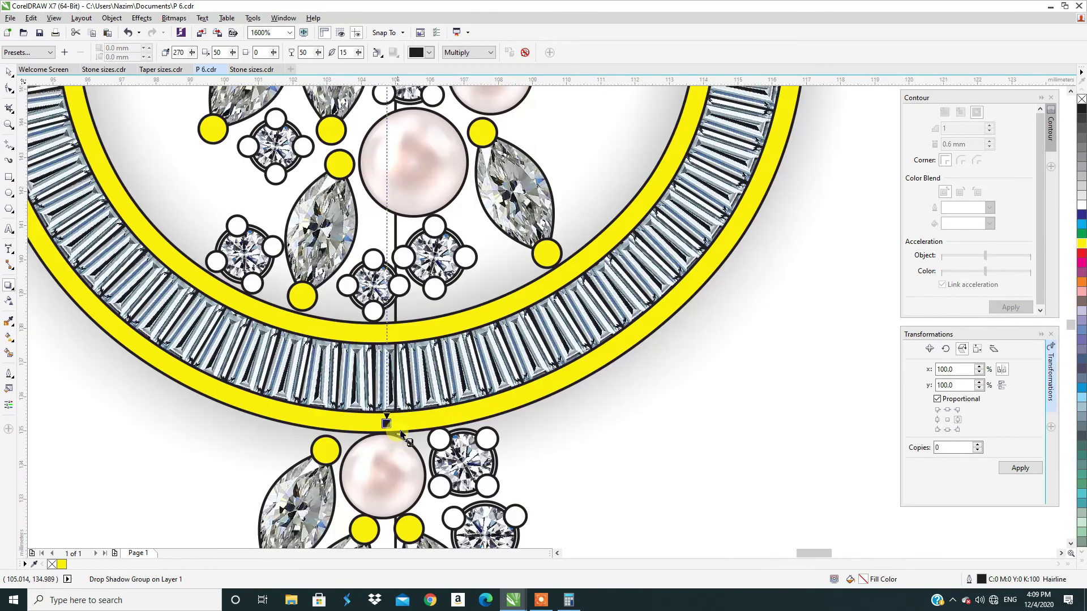
pyautogui.moveTo(386, 424); pyautogui.dragTo(386, 432)
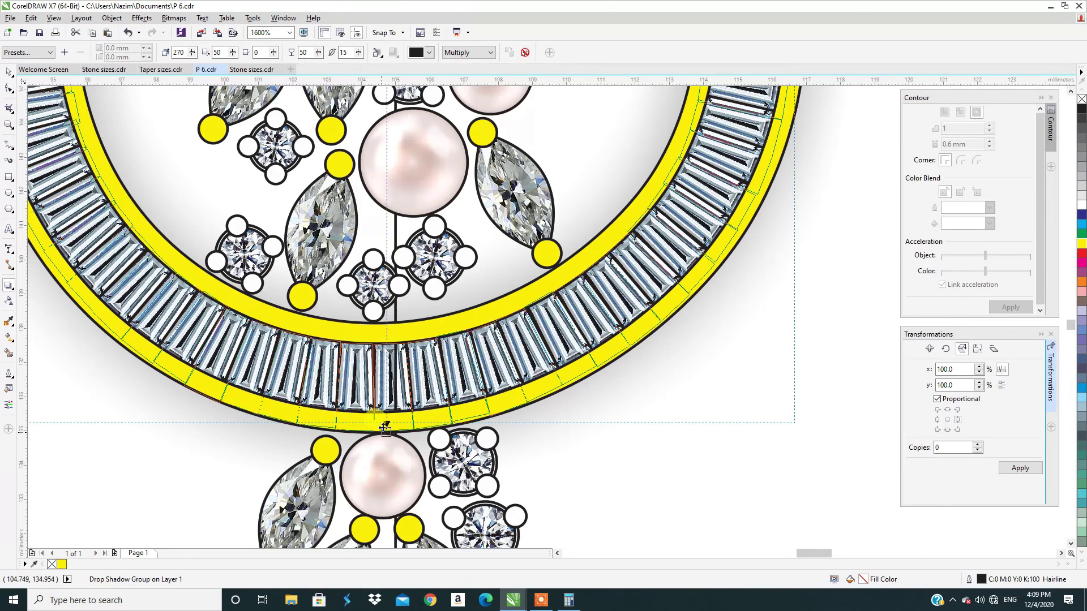
pyautogui.moveTo(386, 429); pyautogui.dragTo(386, 425)
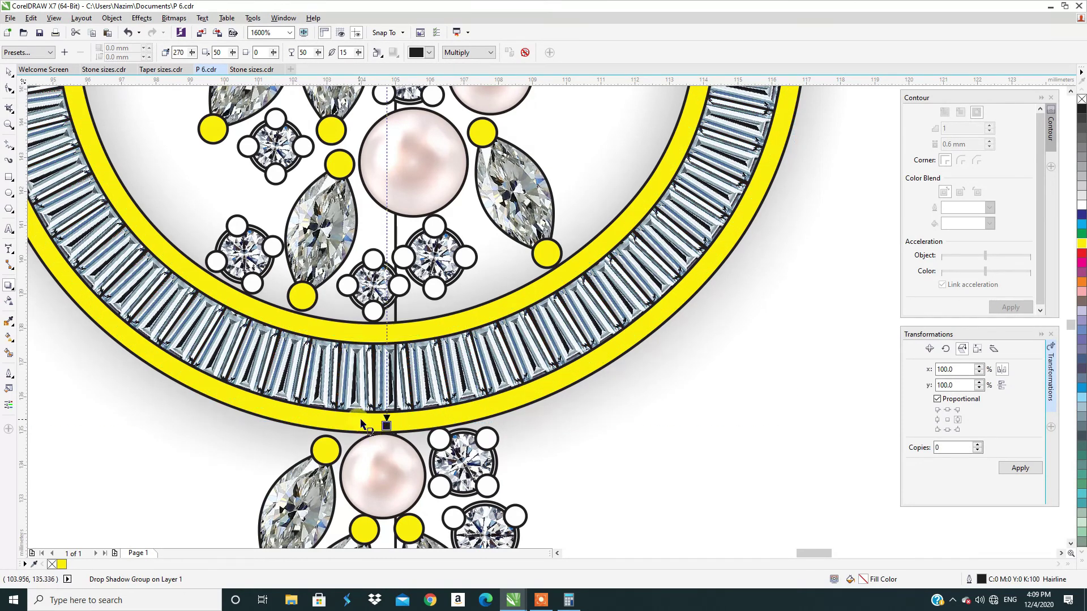
pyautogui.scroll(-2, 361, 423)
pyautogui.moveTo(363, 386); pyautogui.dragTo(366, 481)
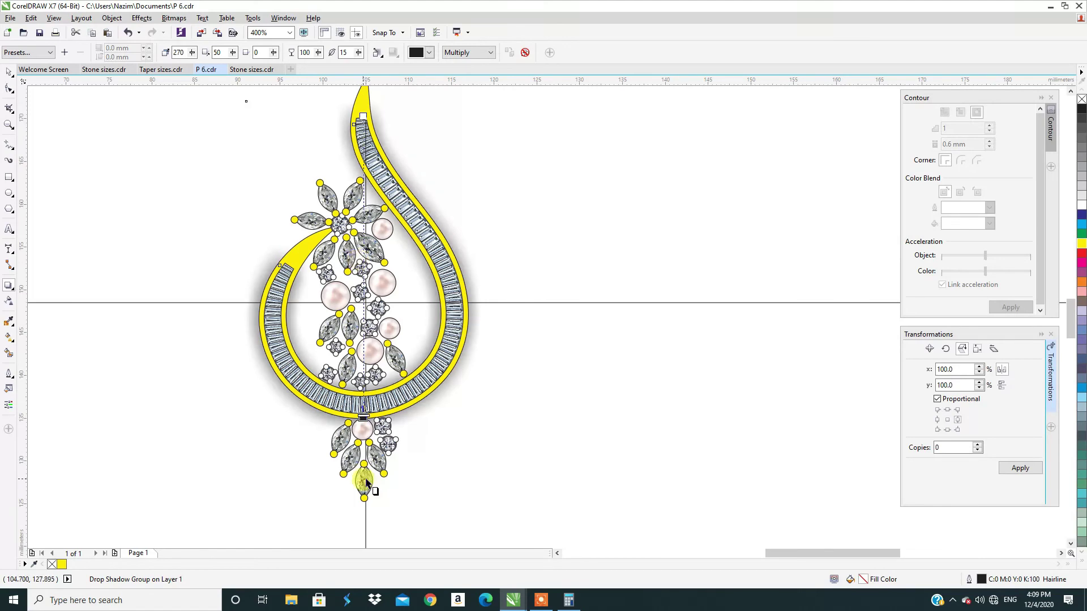
pyautogui.click(526, 52)
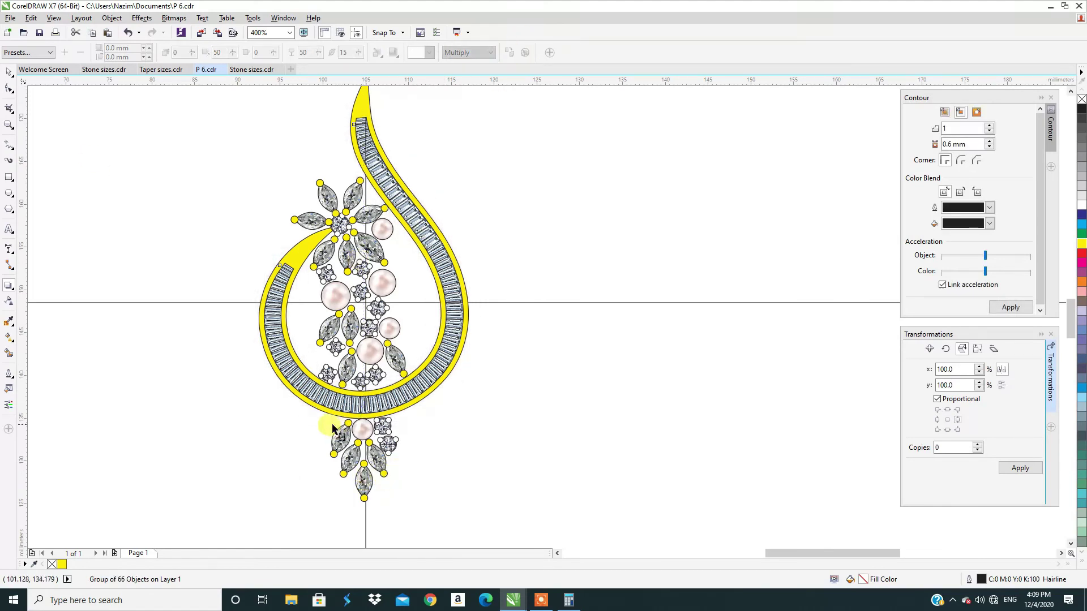
# Step: Cast a drop shadow straight down from the yellow teardrop band, with opacity 100 and feathering 3
pyautogui.scroll(-2, 322, 359)
pyautogui.scroll(2, 335, 306)
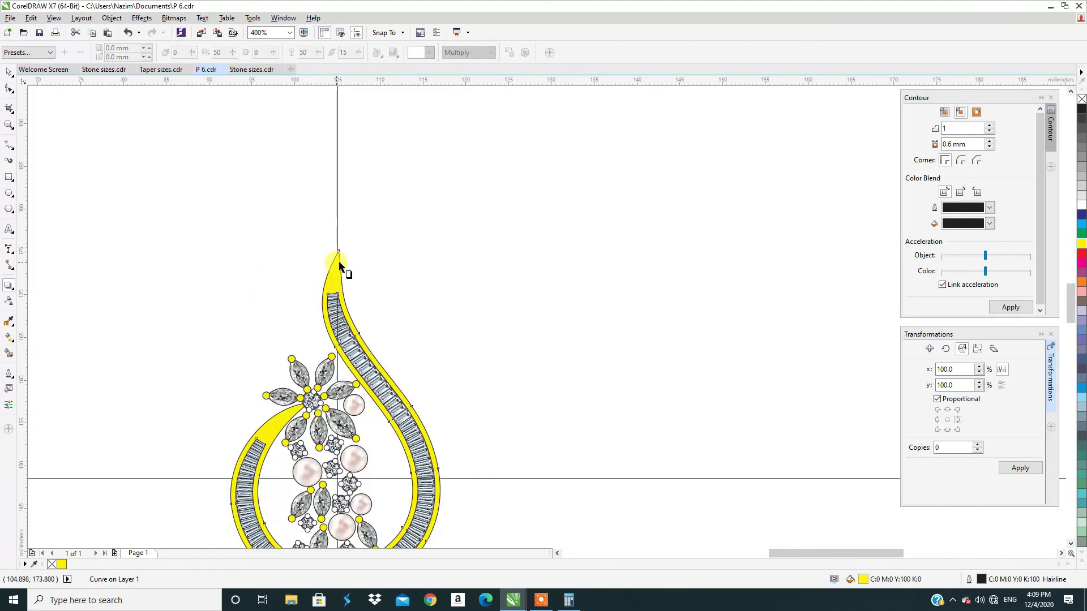
pyautogui.scroll(-1, 338, 262)
pyautogui.moveTo(337, 256); pyautogui.dragTo(342, 429)
pyautogui.scroll(4, 342, 429)
pyautogui.moveTo(366, 291); pyautogui.dragTo(370, 451)
pyautogui.scroll(-4, 378, 348)
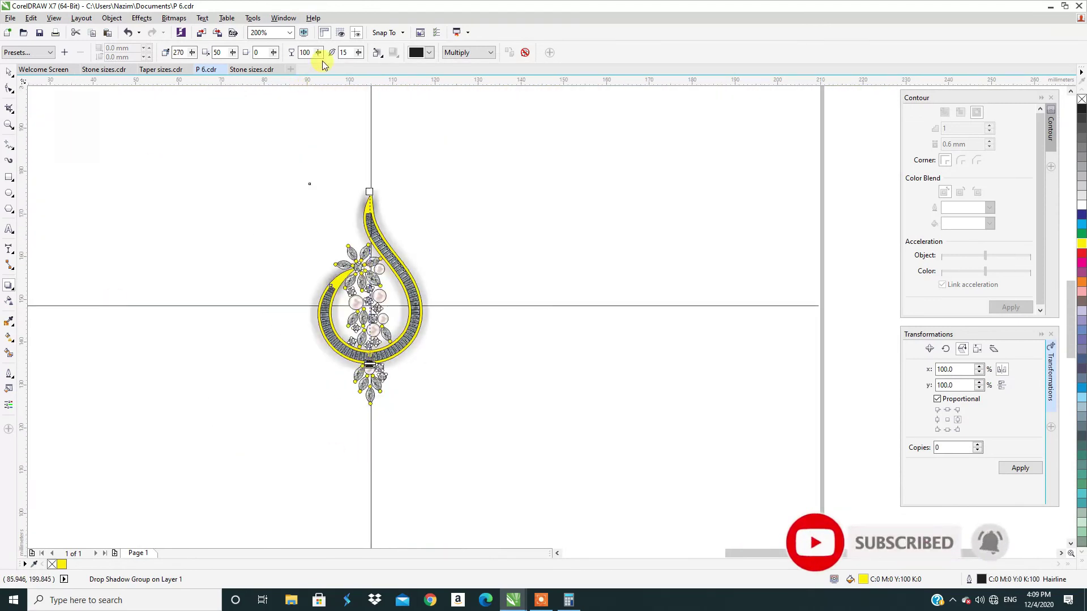
pyautogui.write('3')
pyautogui.press('Return')
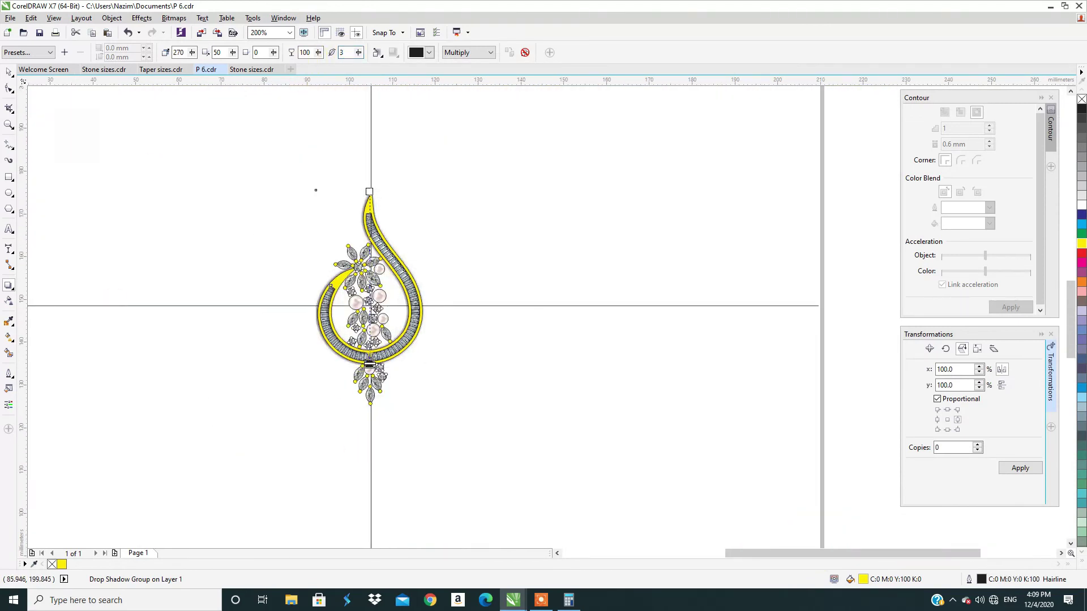
pyautogui.scroll(2, 405, 263)
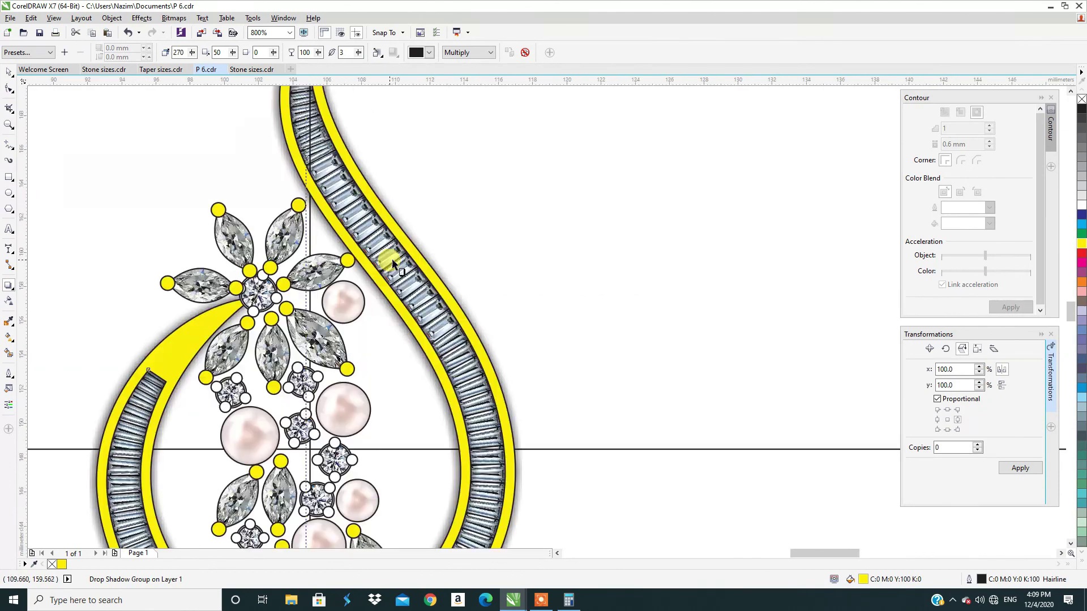
# Step: Cast a drop shadow straight down from the group of marquises, pearls and round stones
pyautogui.click(9, 73)
pyautogui.scroll(-1, 333, 315)
pyautogui.click(486, 300)
pyautogui.click(343, 427)
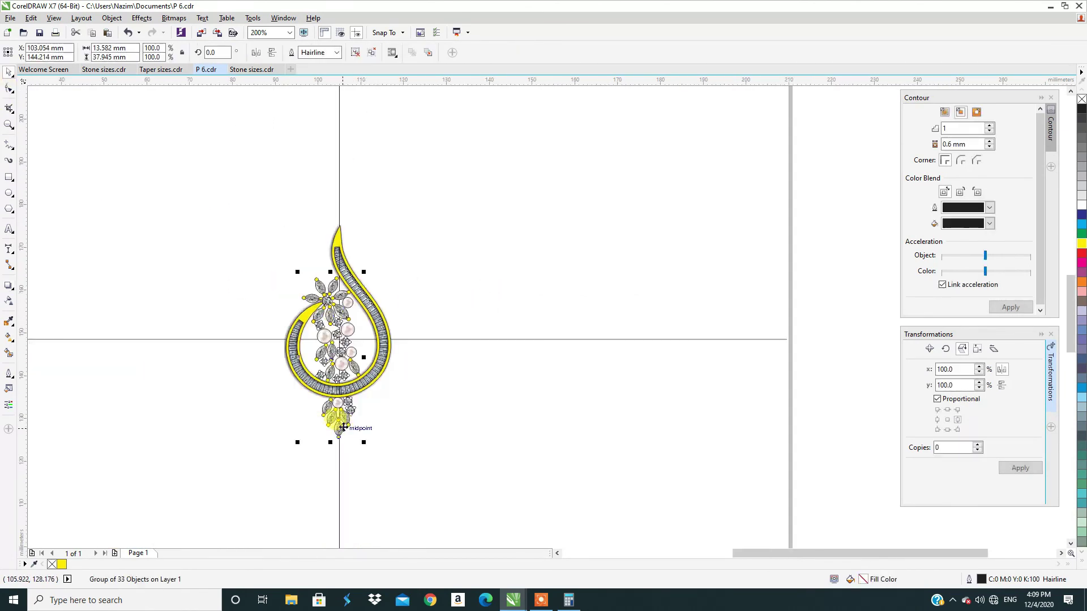
pyautogui.click(8, 288)
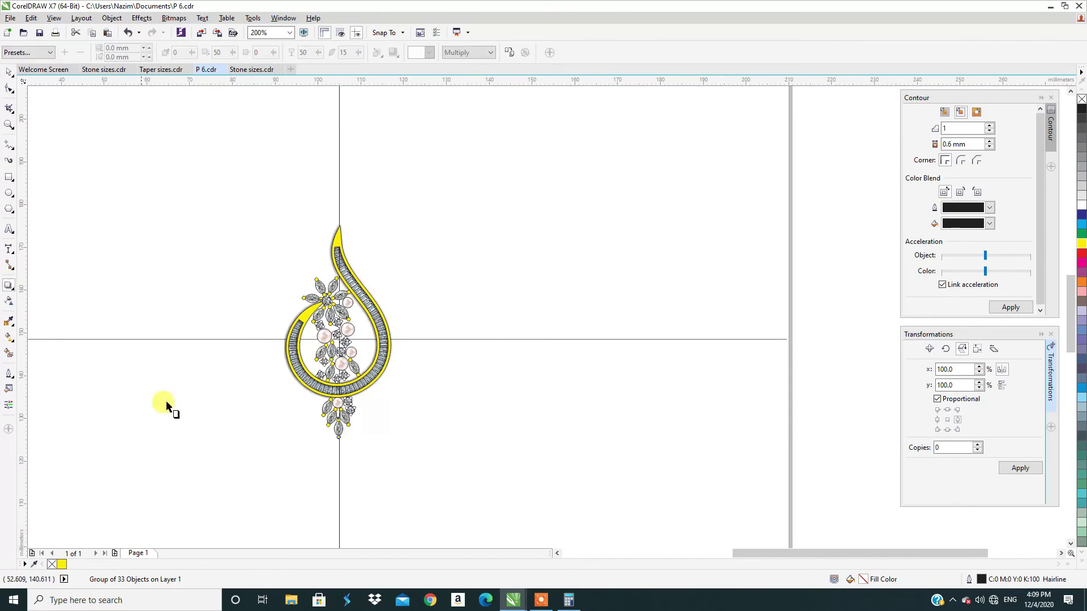
pyautogui.scroll(2, 340, 422)
pyautogui.moveTo(342, 119); pyautogui.dragTo(321, 467)
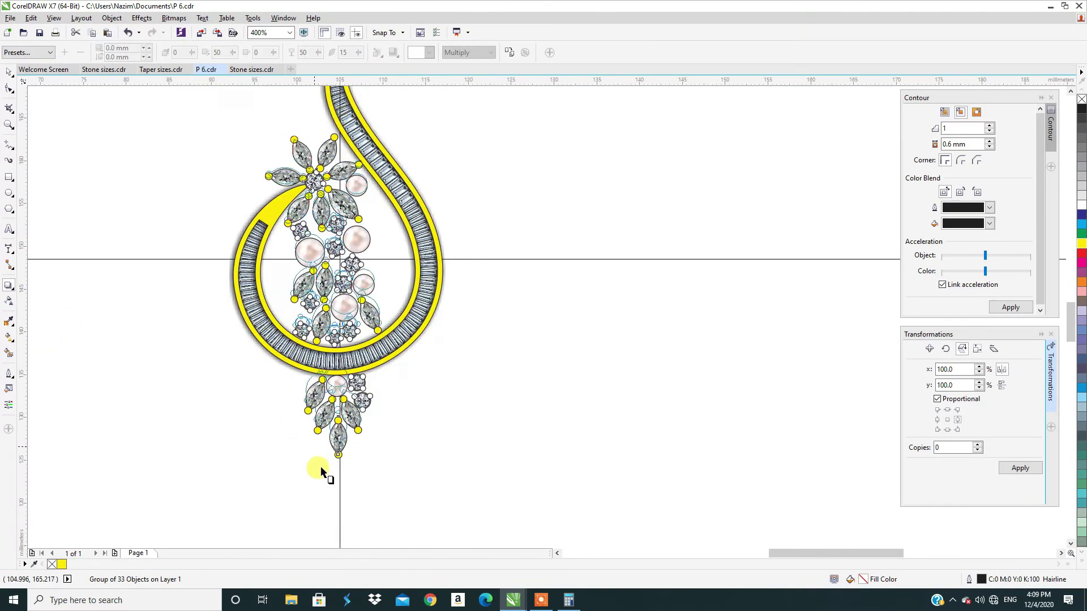
pyautogui.scroll(2, 324, 464)
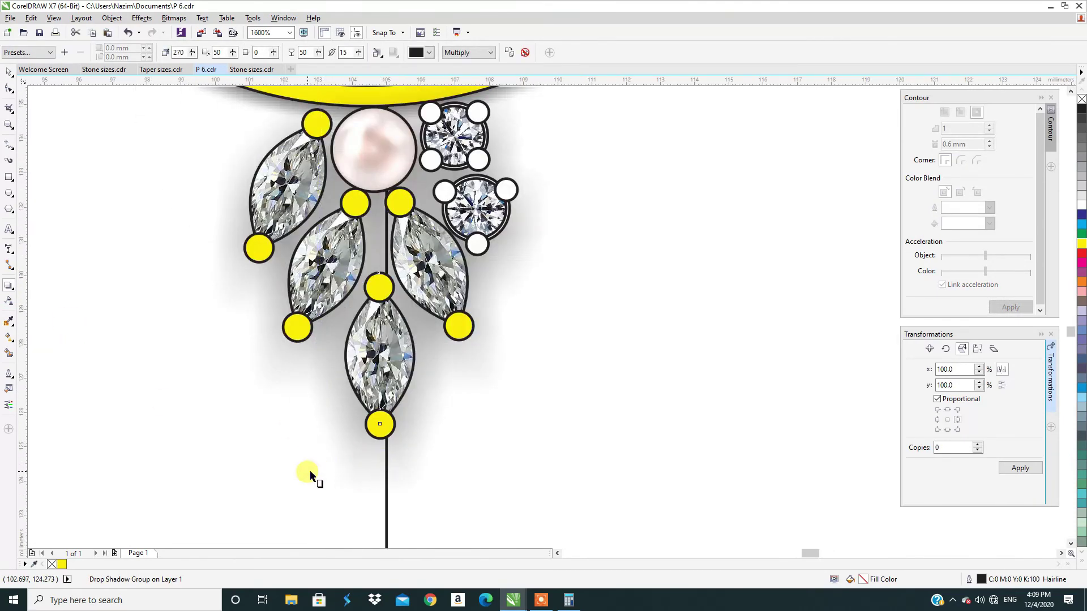
pyautogui.scroll(1, 310, 472)
pyautogui.moveTo(334, 437); pyautogui.dragTo(337, 408)
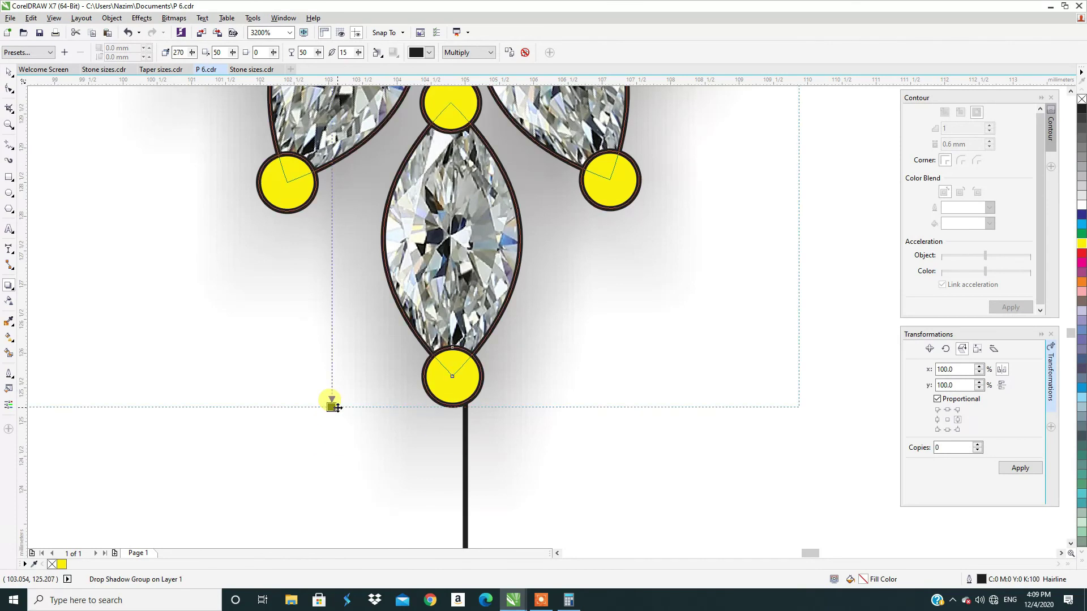
# Step: Set the stone group's shadow opacity to 100 and its feathering to 8
pyautogui.scroll(-4, 337, 407)
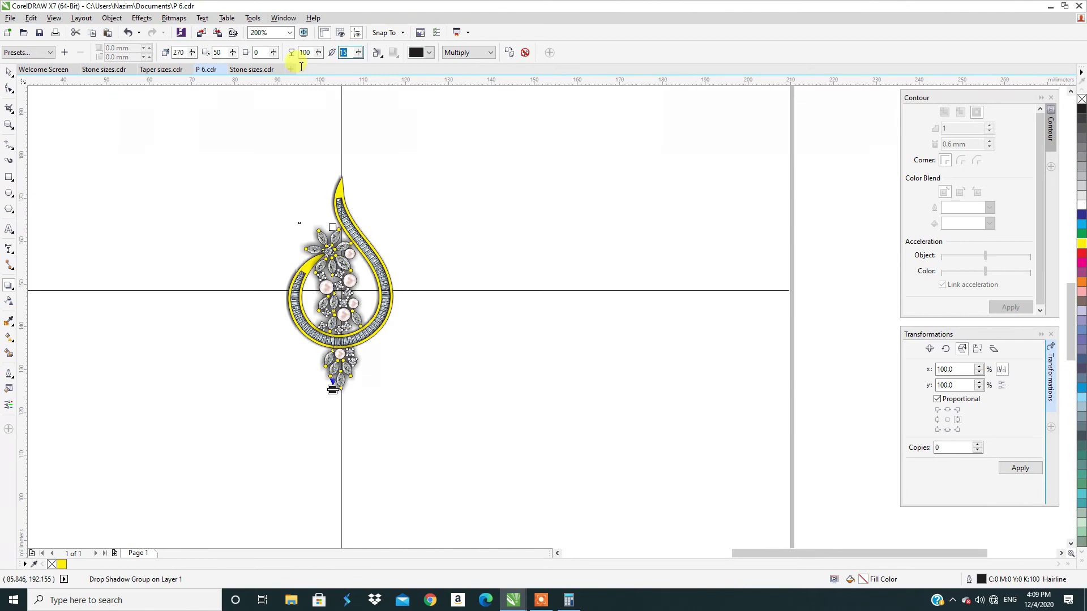
pyautogui.write('6')
pyautogui.press('Return')
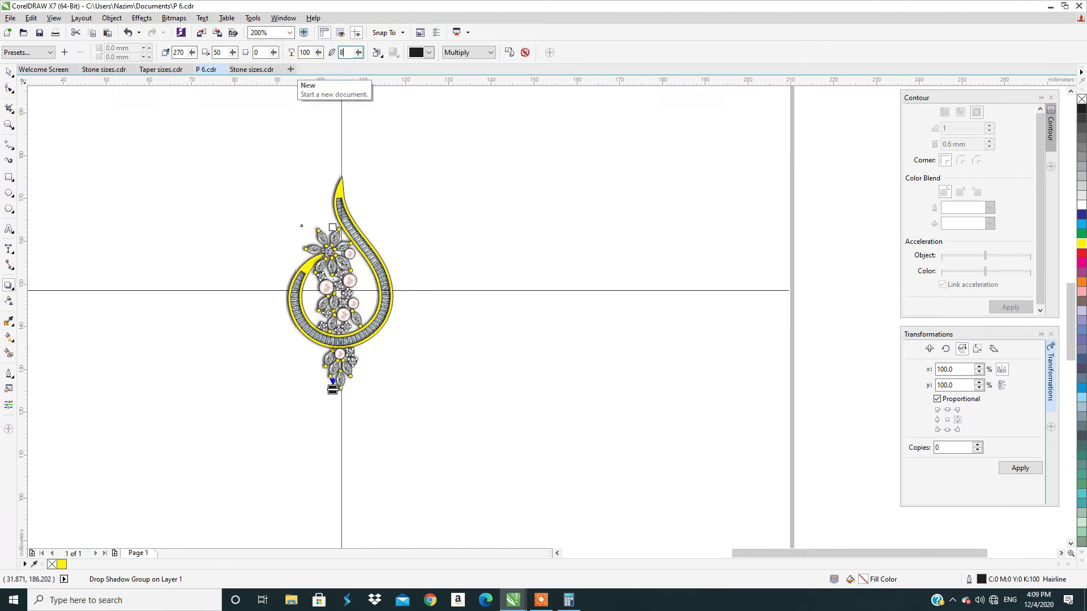
pyautogui.click(441, 371)
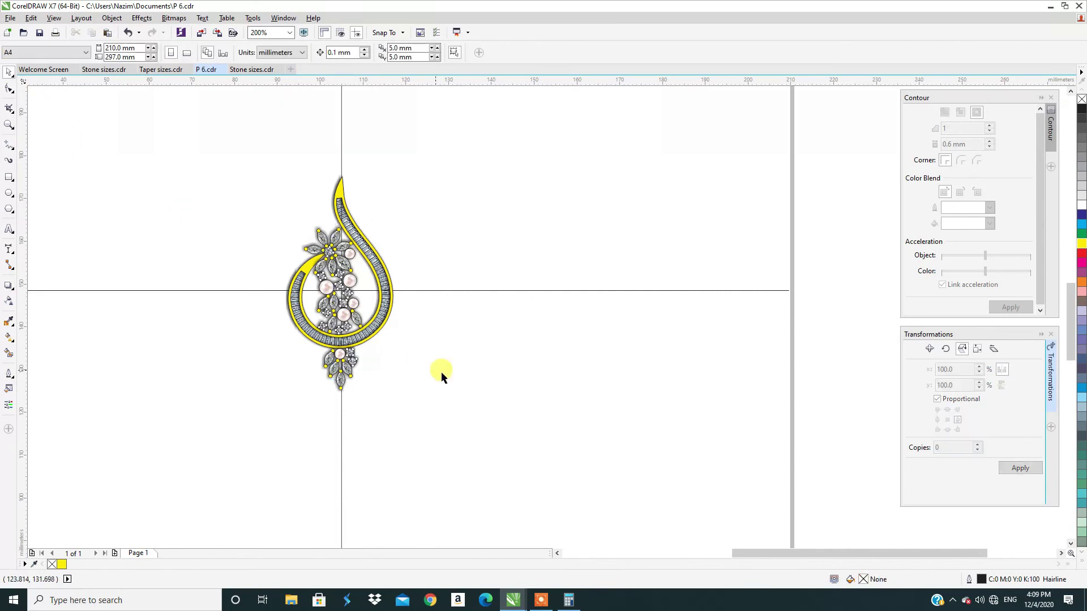
# Step: Group all parts of the pendant together
pyautogui.scroll(-1, 450, 369)
pyautogui.moveTo(372, 362); pyautogui.dragTo(311, 457)
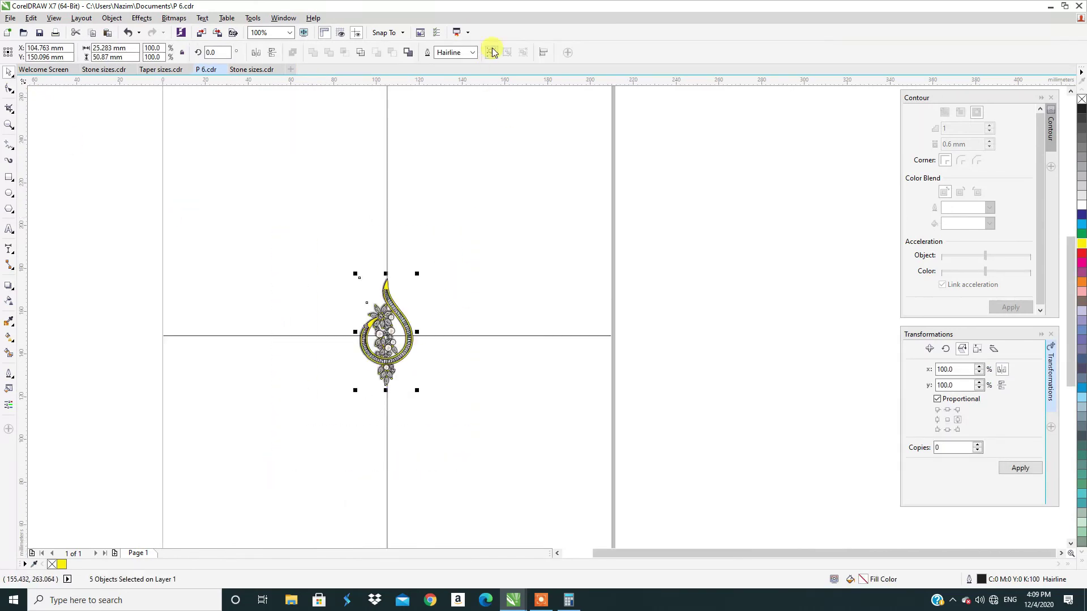
pyautogui.click(471, 249)
pyautogui.scroll(1, 311, 311)
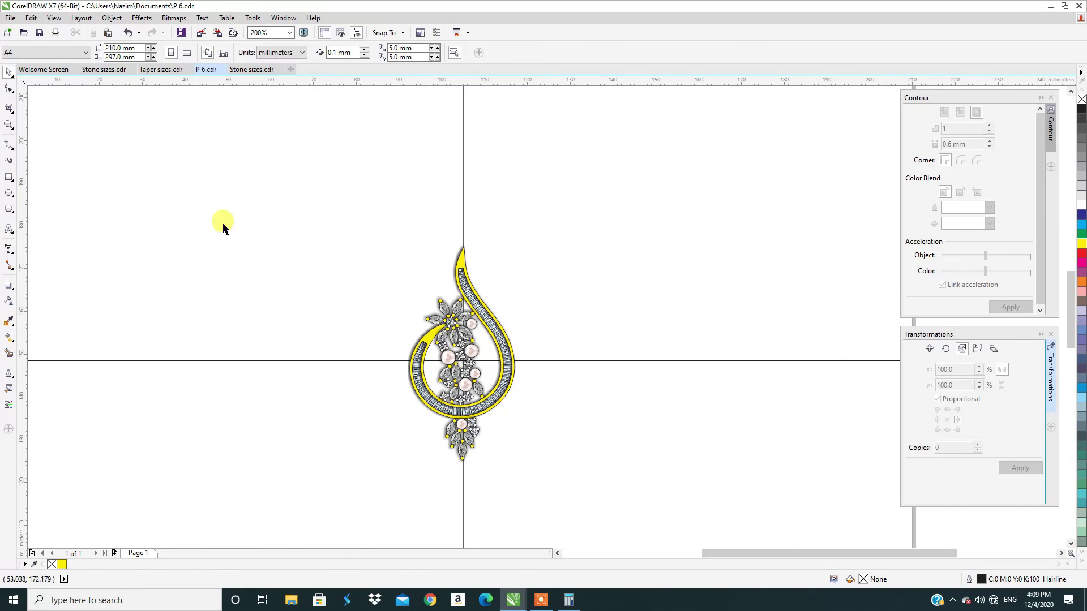
# Step: Copy the yellow beaded chain from Stone sizes.cdr and paste it into P 6.cdr
pyautogui.click(251, 70)
pyautogui.scroll(-4, 308, 210)
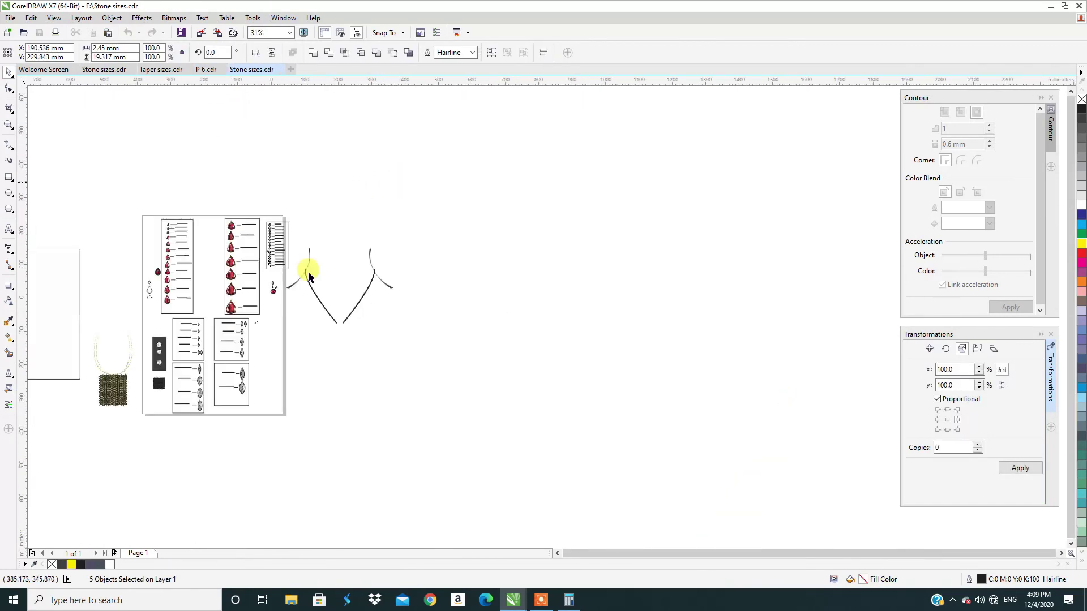
pyautogui.scroll(2, 265, 272)
pyautogui.scroll(2, 261, 250)
pyautogui.click(252, 255)
pyautogui.scroll(-1, 190, 340)
pyautogui.scroll(-2, 193, 343)
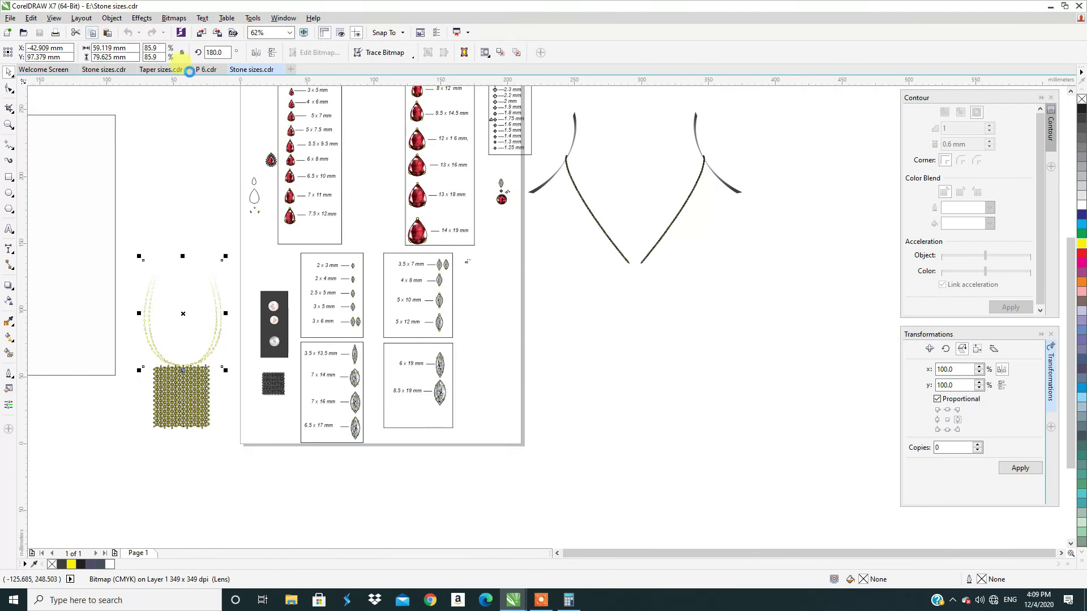
pyautogui.click(202, 70)
pyautogui.scroll(-2, 359, 310)
pyautogui.click(238, 378)
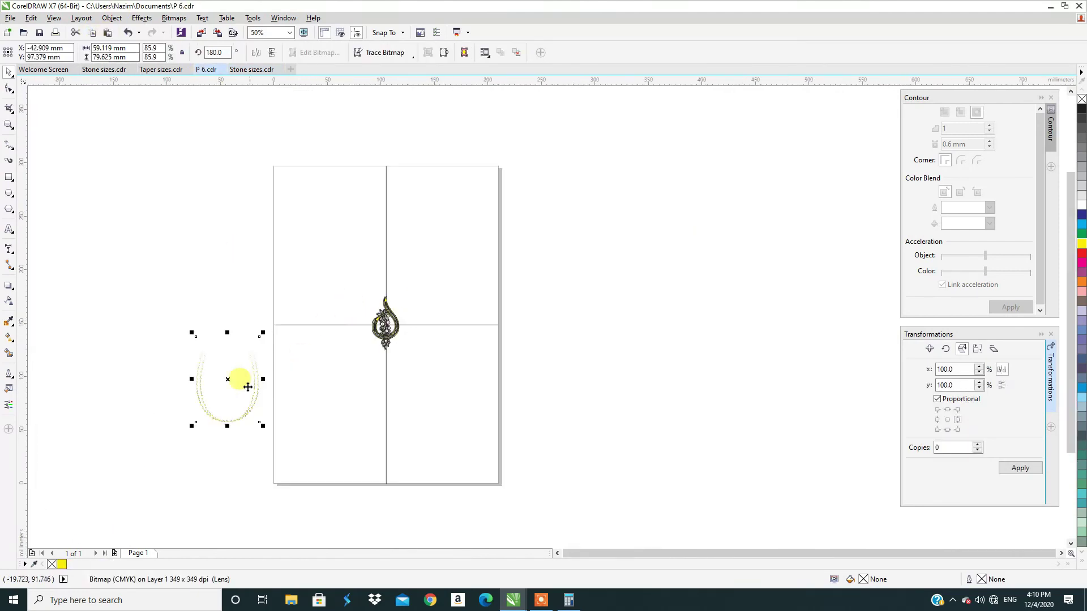
# Step: Centre the chain on the vertical guide line above the pendant and lower it so its middle bead overlaps the pendant's tip
pyautogui.moveTo(226, 379); pyautogui.dragTo(378, 252)
pyautogui.scroll(2, 376, 260)
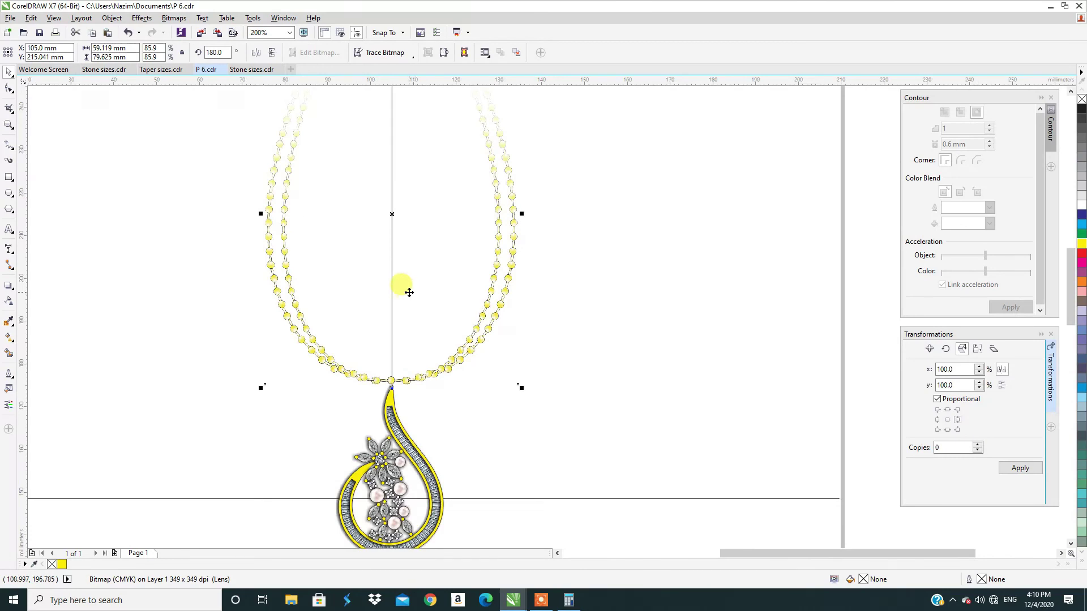
pyautogui.moveTo(393, 218); pyautogui.dragTo(391, 233)
pyautogui.scroll(-2, 354, 274)
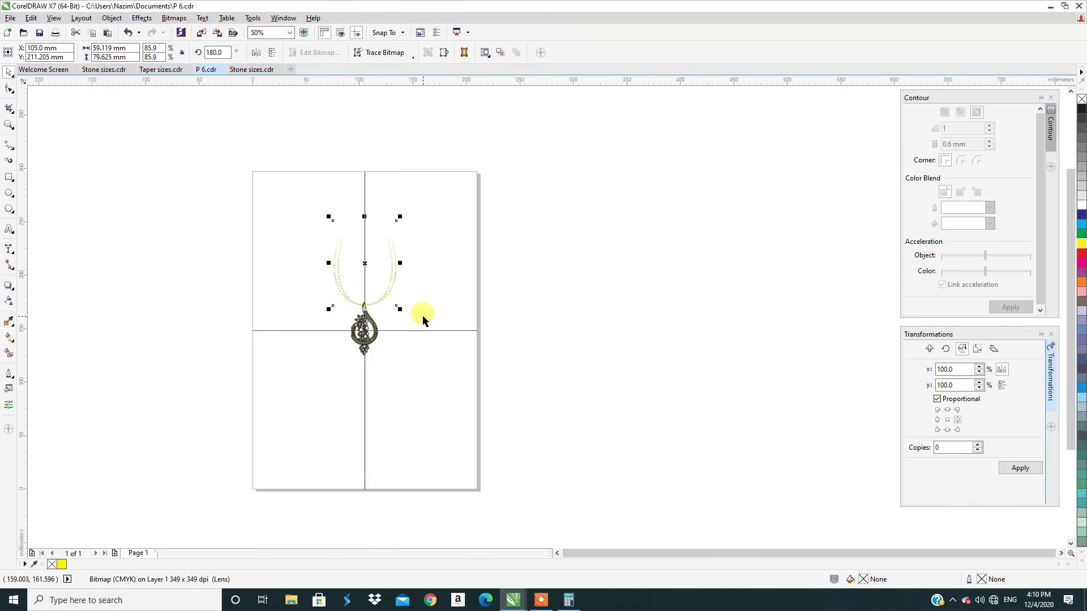
# Step: Delete the horizontal and vertical guide lines crossing the page
pyautogui.click(423, 319)
pyautogui.click(414, 330)
pyautogui.press('Delete')
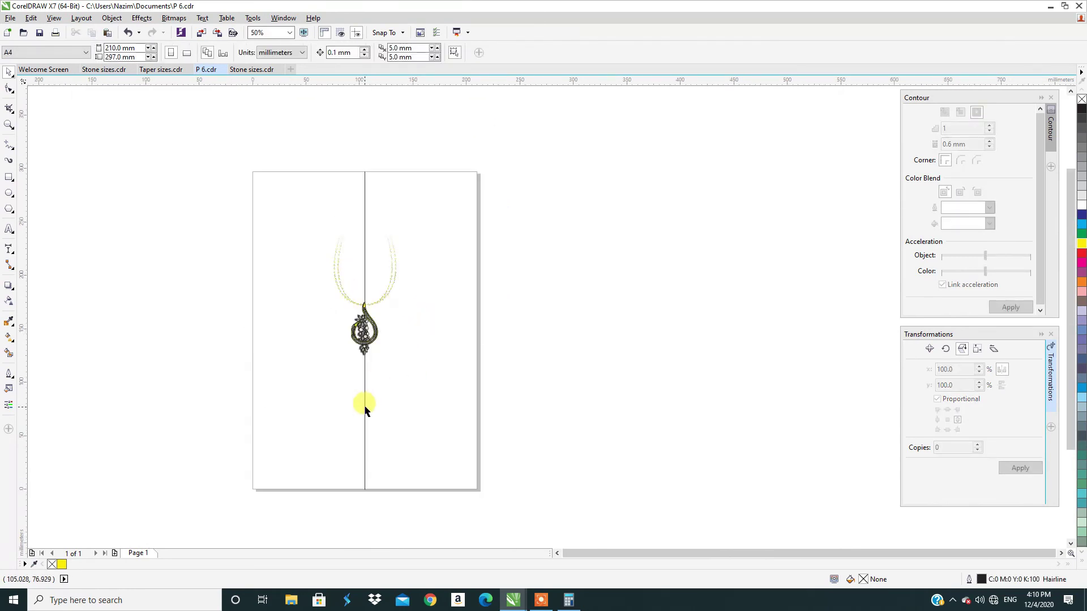
pyautogui.click(365, 399)
pyautogui.press('Delete')
# Step: Bring the pendant in front of the chain so its tip covers the middle bead
pyautogui.click(362, 318)
pyautogui.scroll(2, 350, 258)
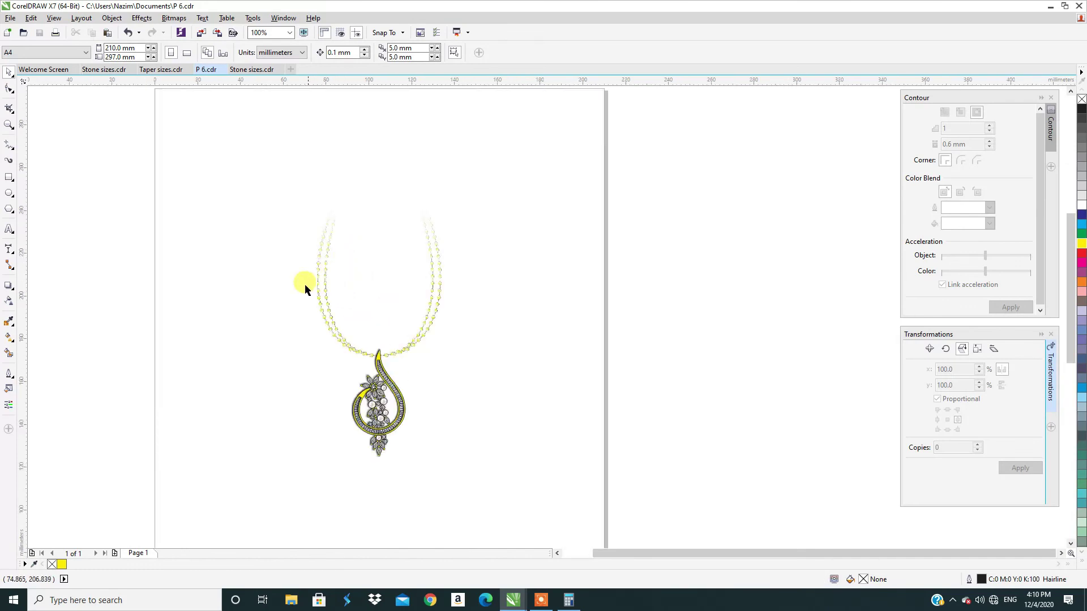
pyautogui.scroll(2, 403, 427)
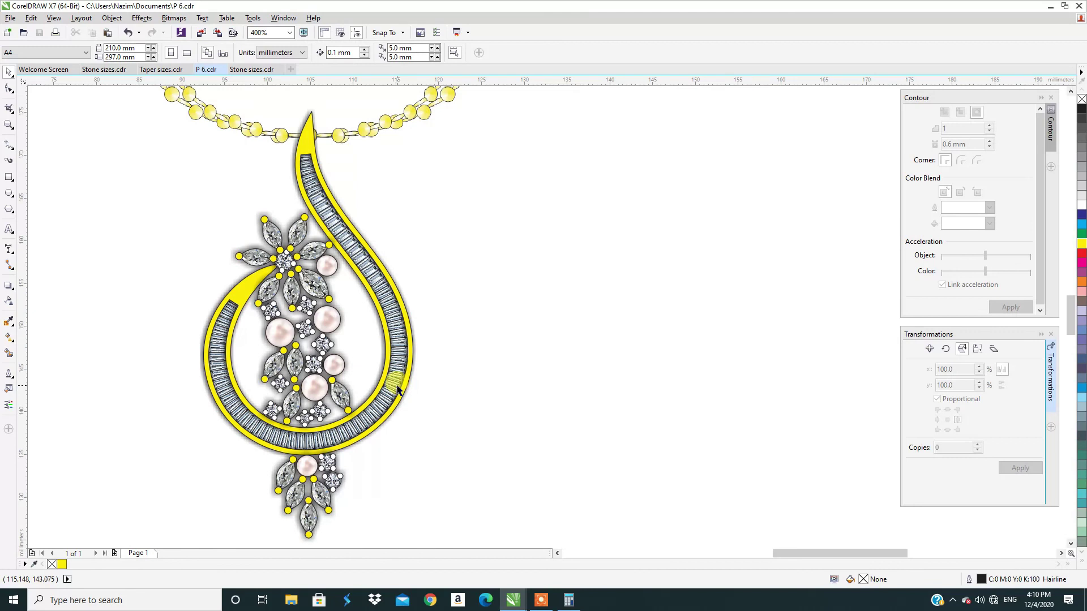
pyautogui.scroll(-1, 402, 340)
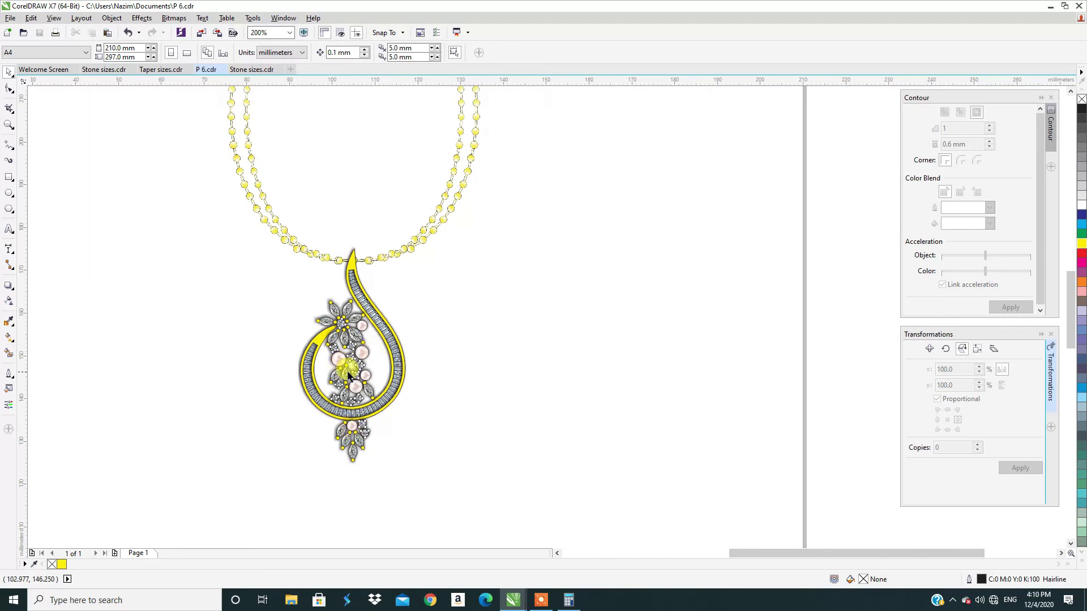
pyautogui.scroll(-2, 314, 412)
pyautogui.scroll(2, 327, 414)
pyautogui.scroll(-1, 374, 251)
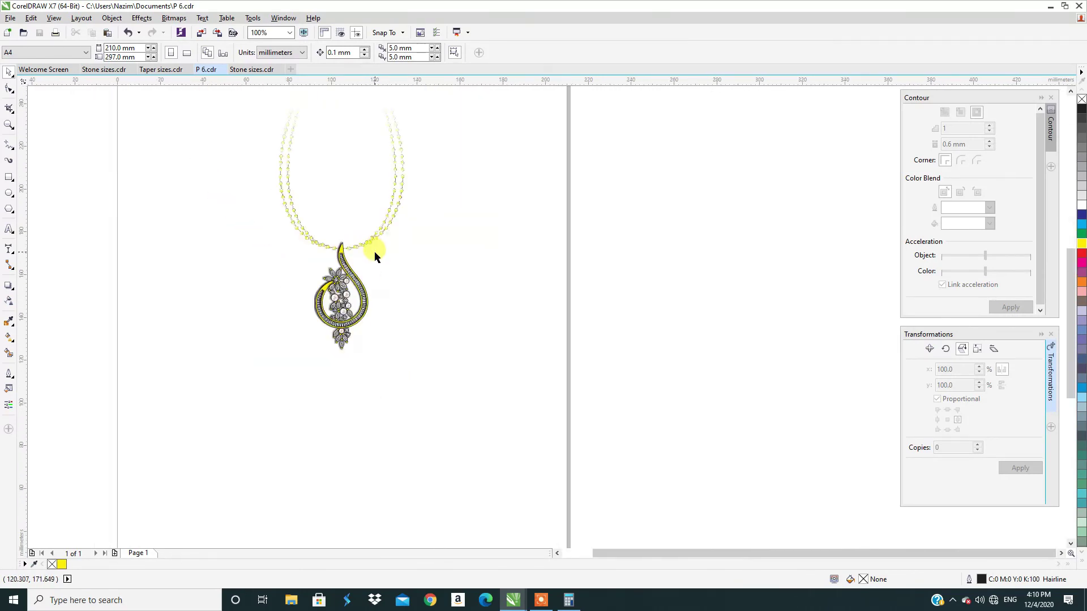
# Step: Draw a rectangle about 208 by 295 mm over the page, fill it with C:20 M:0 Y:0 K:80 and place it behind the artwork
pyautogui.scroll(-1, 314, 399)
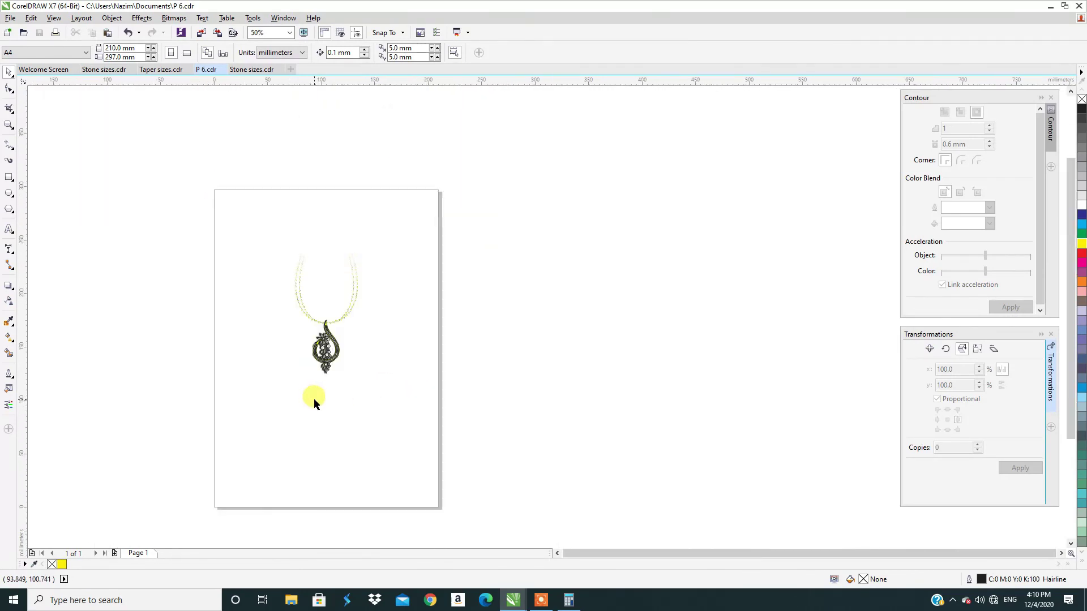
pyautogui.click(9, 179)
pyautogui.moveTo(216, 190); pyautogui.dragTo(439, 506)
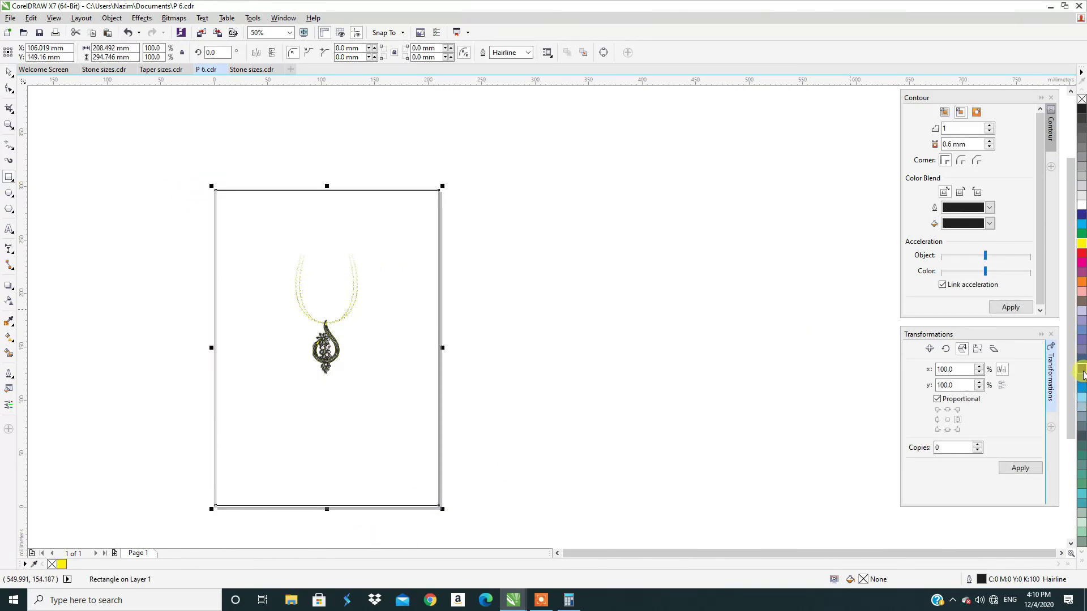
pyautogui.click(1081, 439)
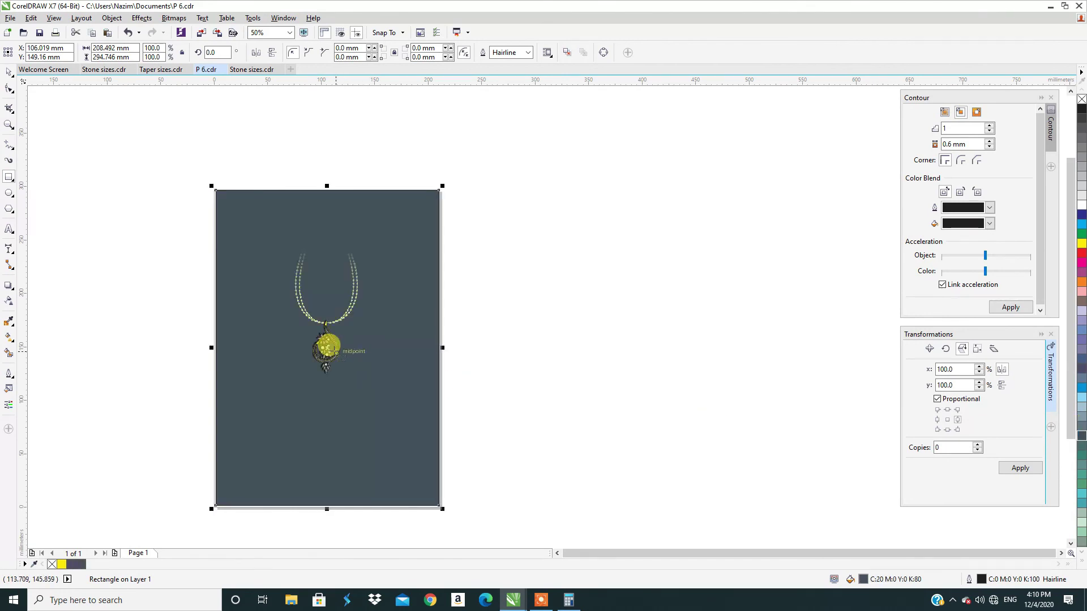
pyautogui.click(94, 262)
# Step: Examine the finished pendant and chain against the dark background
pyautogui.scroll(3, 333, 340)
pyautogui.scroll(-2, 327, 333)
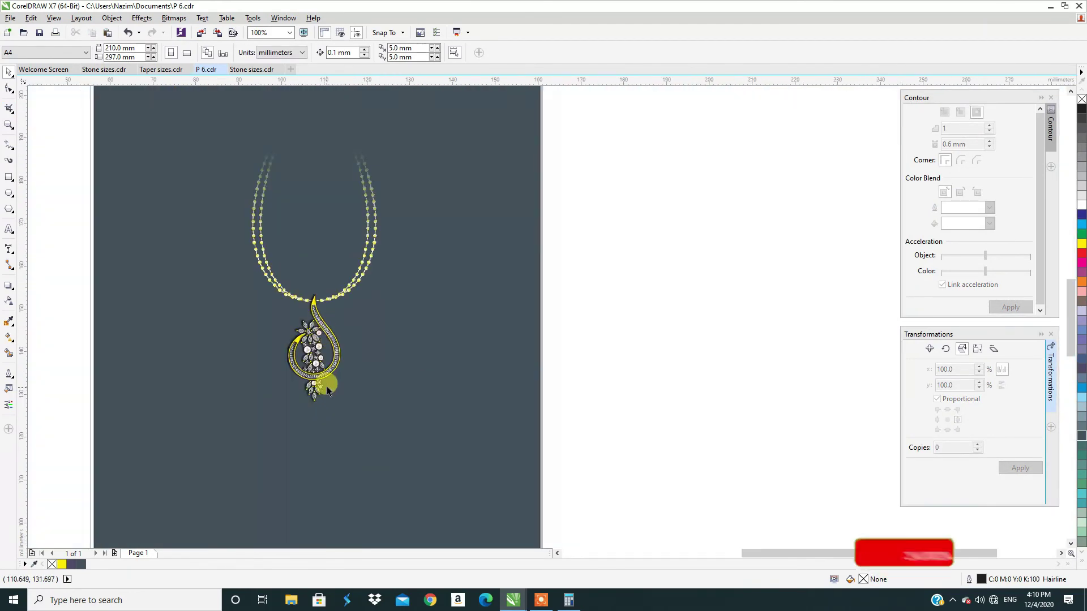
pyautogui.scroll(2, 328, 391)
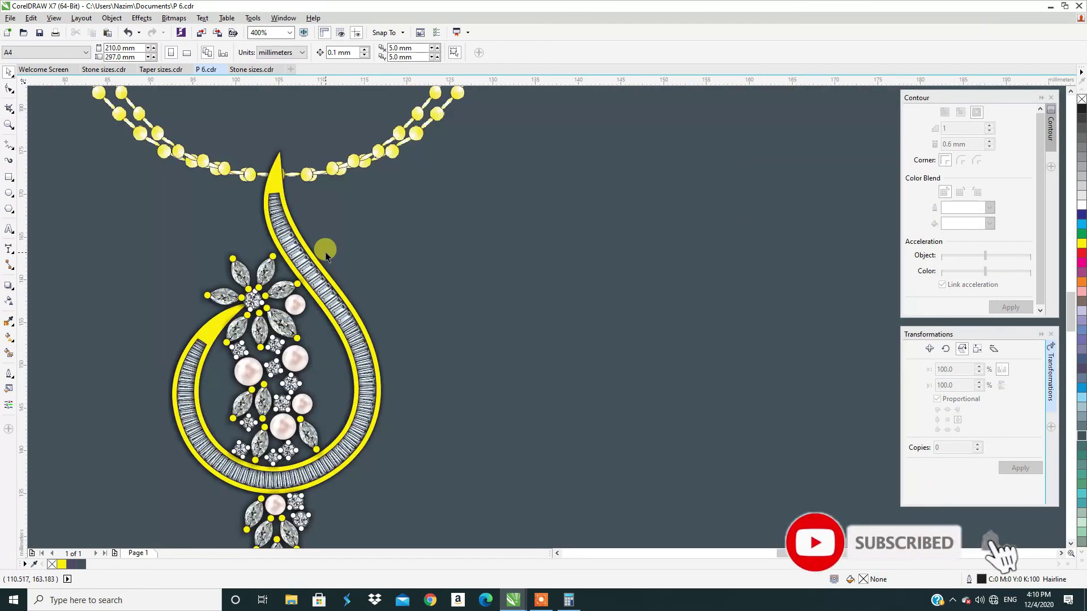
pyautogui.scroll(-1, 328, 263)
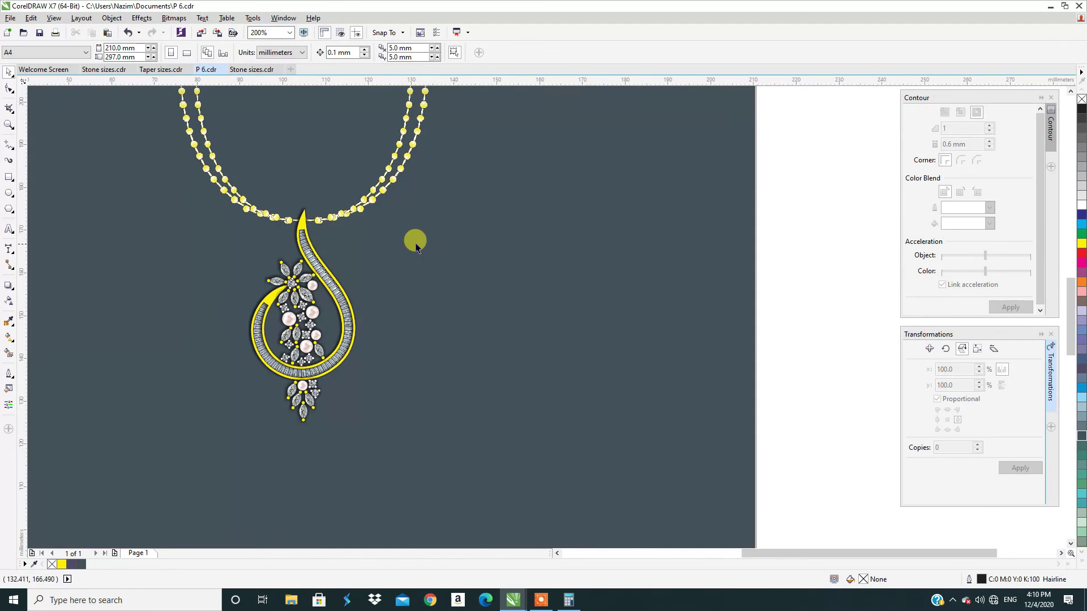
pyautogui.scroll(1, 304, 278)
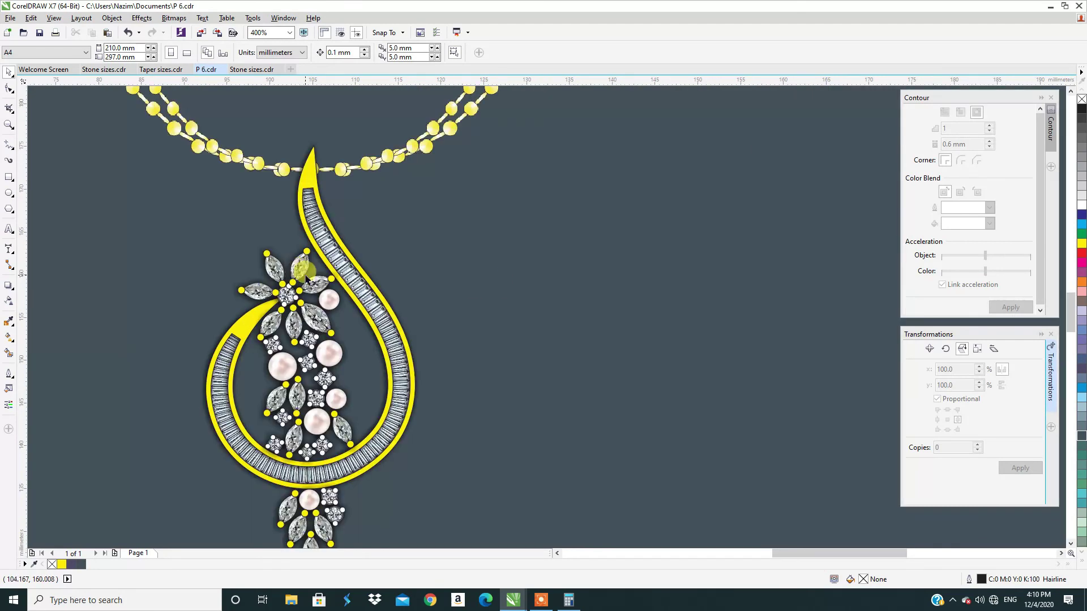
pyautogui.scroll(-1, 304, 277)
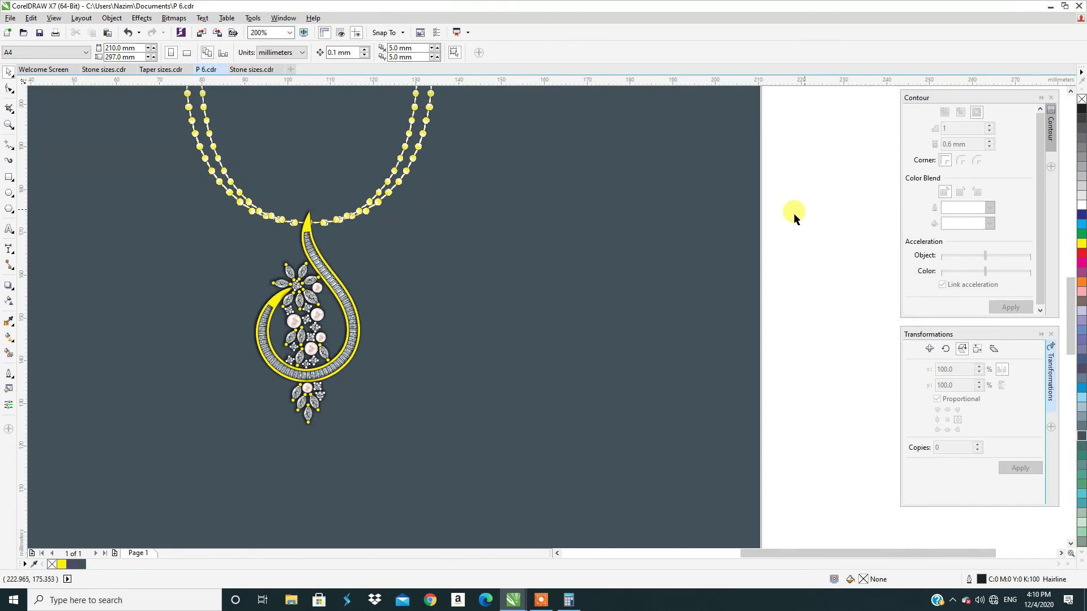
pyautogui.click(533, 258)
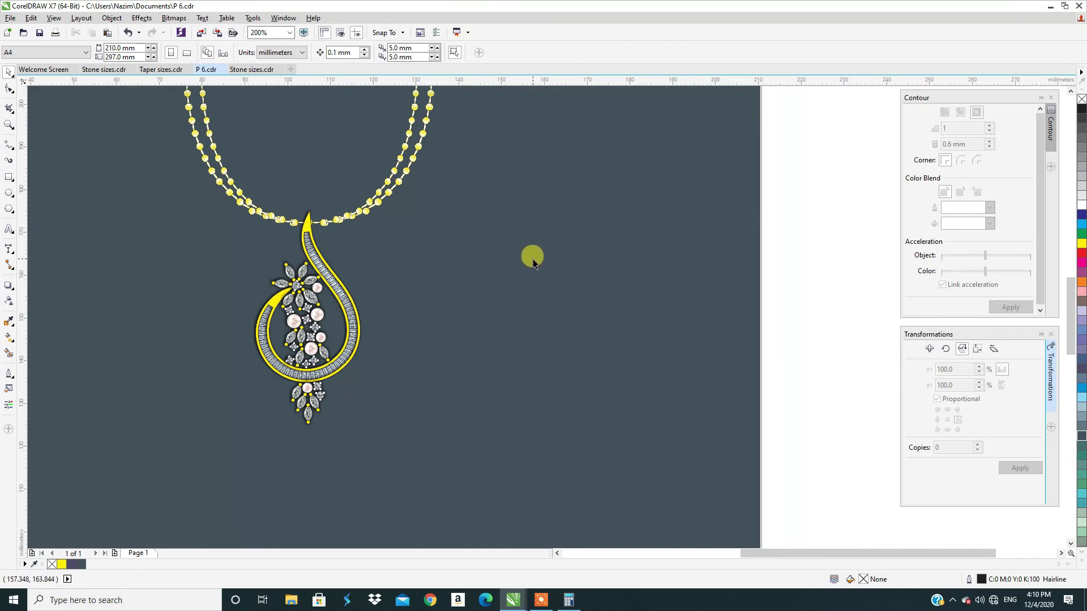